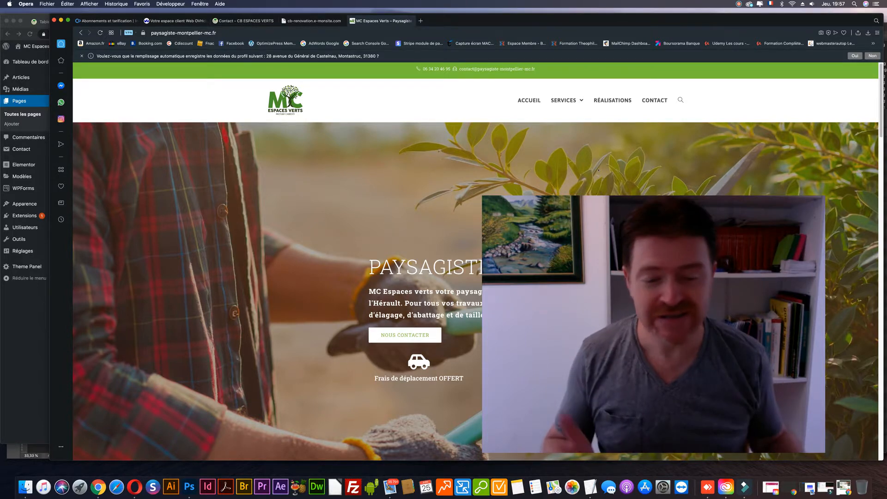
{"action": "left_click", "coordinate": [479, 198]}
{"action": "left_click_drag", "start_coordinate": [480, 194], "coordinate": [527, 220]}
{"action": "left_click_drag", "start_coordinate": [702, 299], "coordinate": [702, 302]}
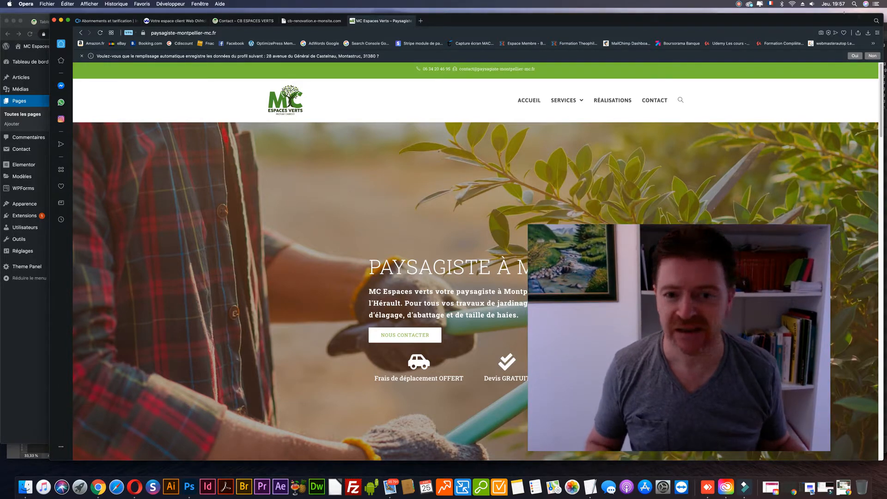
{"action": "scroll", "coordinate": [386, 205], "scroll_direction": "down", "scroll_amount": 3}
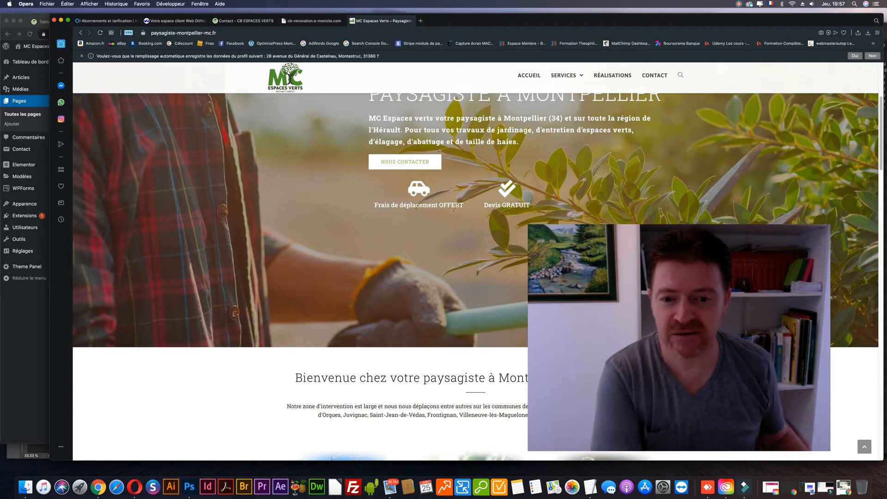
{"action": "scroll", "coordinate": [387, 205], "scroll_direction": "up", "scroll_amount": 3}
{"action": "left_click_drag", "start_coordinate": [620, 272], "coordinate": [620, 262]}
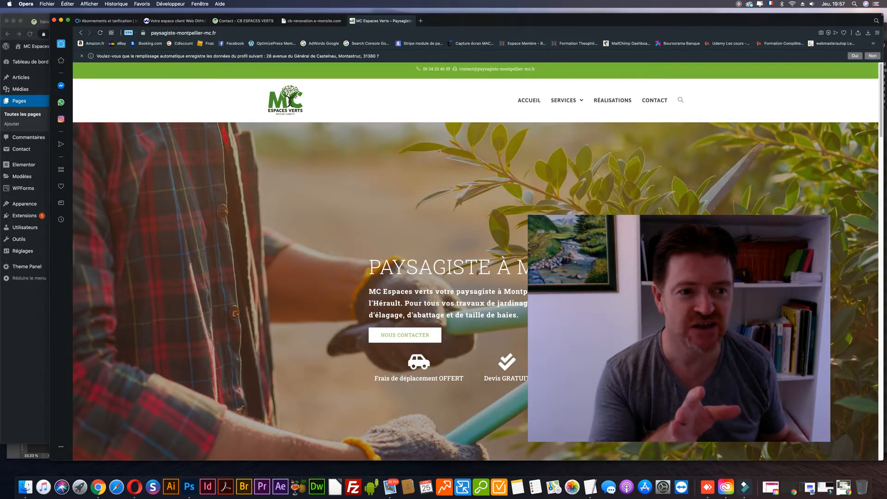
Step: Narrow the browser window slightly, reload the MC Espaces Verts home page and examine its hero banner and introduction
{"action": "left_click_drag", "start_coordinate": [854, 13], "coordinate": [872, 12]}
{"action": "key", "text": "super+r"}
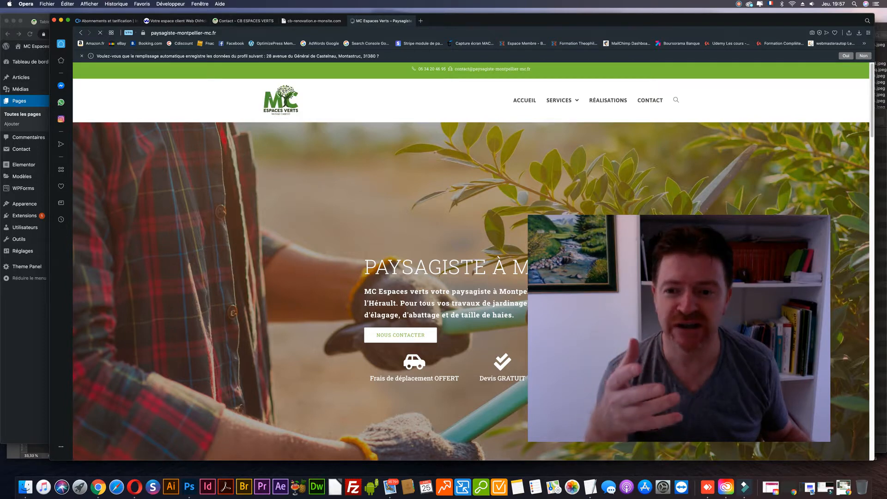
{"action": "scroll", "coordinate": [270, 239], "scroll_direction": "down", "scroll_amount": 5}
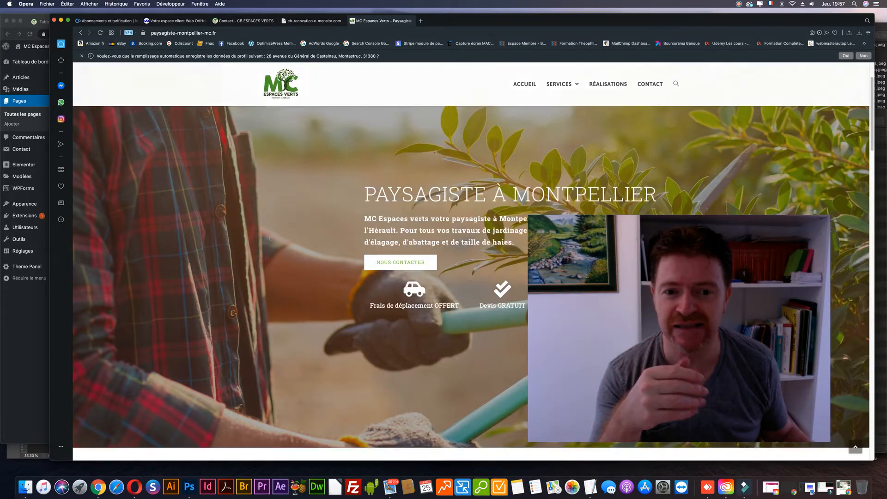
{"action": "scroll", "coordinate": [271, 239], "scroll_direction": "down", "scroll_amount": 5}
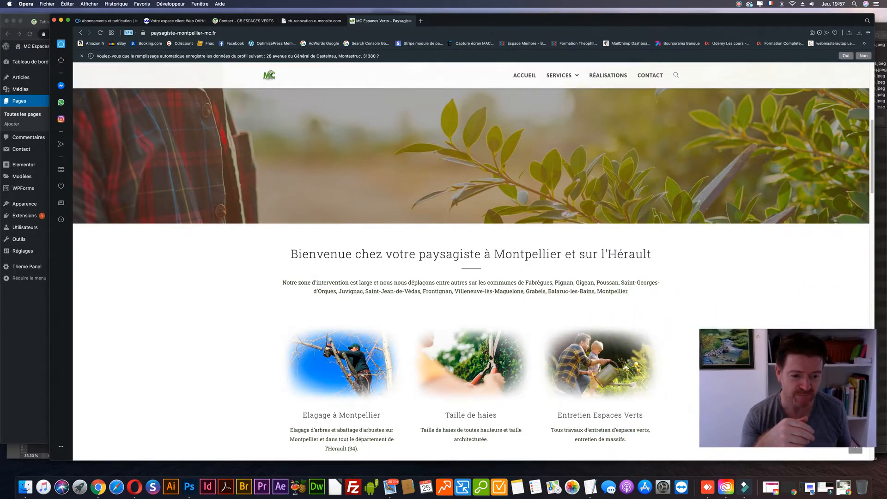
{"action": "scroll", "coordinate": [604, 263], "scroll_direction": "up", "scroll_amount": 10}
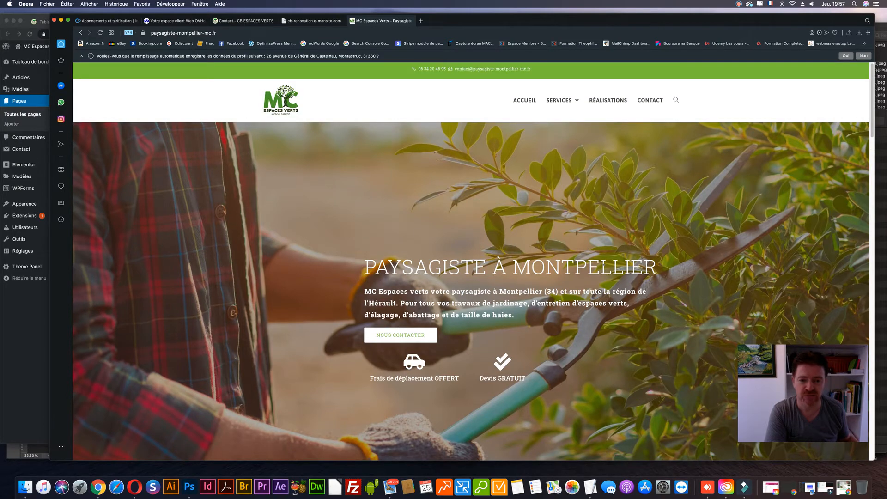
{"action": "scroll", "coordinate": [282, 130], "scroll_direction": "down", "scroll_amount": 5}
{"action": "scroll", "coordinate": [283, 131], "scroll_direction": "up", "scroll_amount": 5}
{"action": "scroll", "coordinate": [283, 130], "scroll_direction": "down", "scroll_amount": 5}
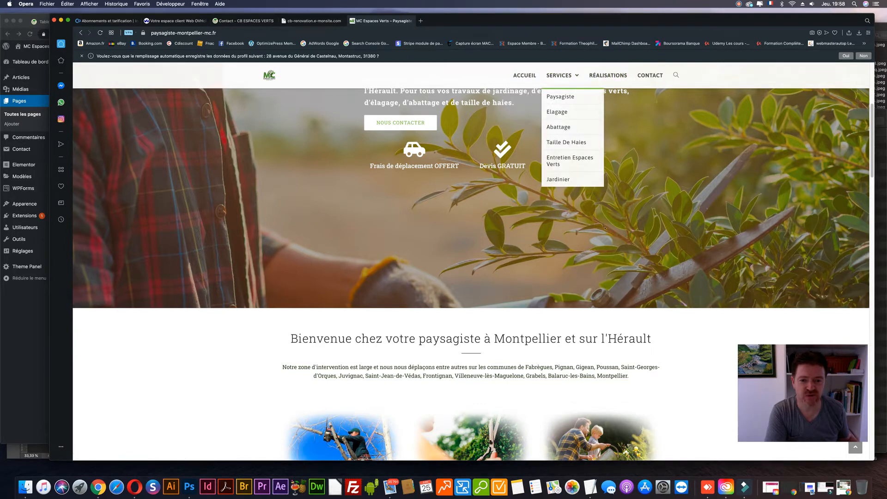
Step: Review the welcome text and the service blocks on the home page, from Elagage à Montpellier to Tonte de pelouse
{"action": "scroll", "coordinate": [629, 182], "scroll_direction": "down", "scroll_amount": 5}
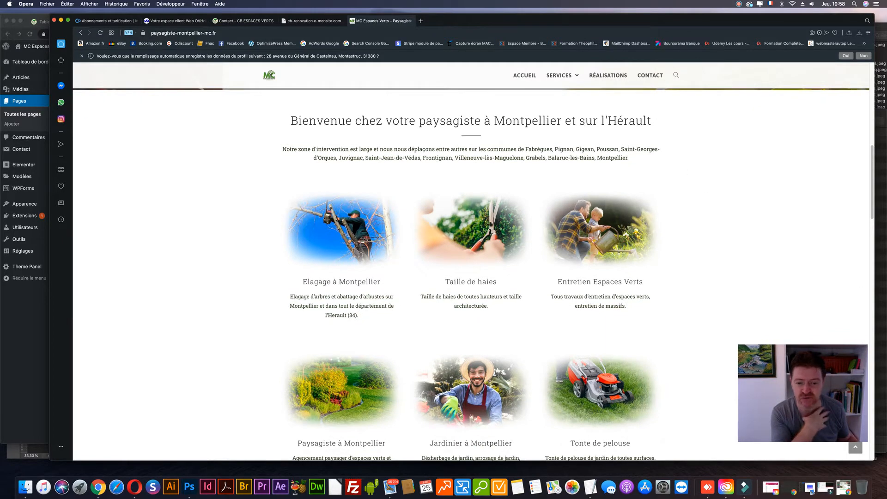
{"action": "scroll", "coordinate": [188, 261], "scroll_direction": "down", "scroll_amount": 2}
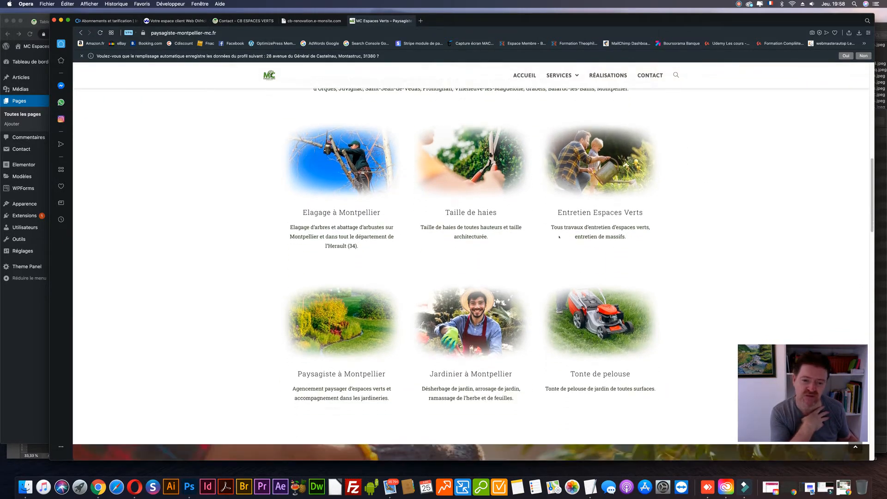
{"action": "scroll", "coordinate": [614, 249], "scroll_direction": "down", "scroll_amount": 3}
{"action": "scroll", "coordinate": [278, 250], "scroll_direction": "up", "scroll_amount": 2}
{"action": "scroll", "coordinate": [278, 250], "scroll_direction": "down", "scroll_amount": 6}
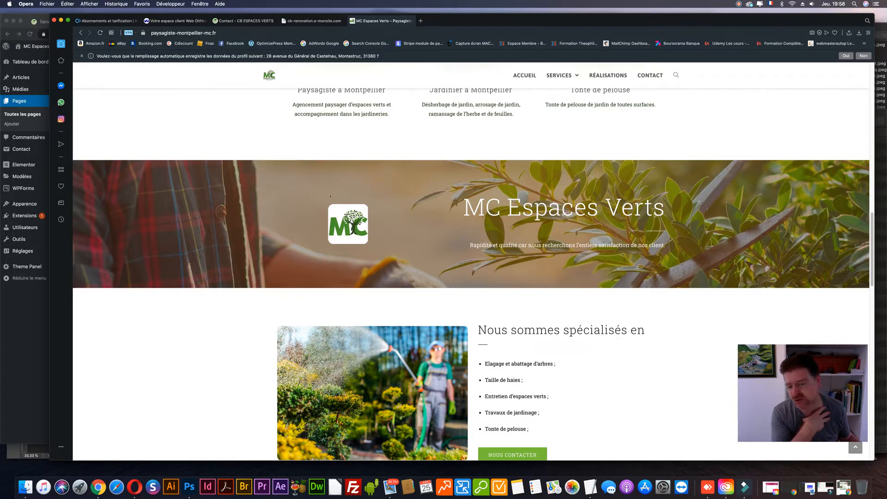
Step: Review the home page's specialities list, the Nos Avis clients testimonials and the "Voulez-vous un jardin impeccable ?" banner
{"action": "scroll", "coordinate": [239, 255], "scroll_direction": "down", "scroll_amount": 4}
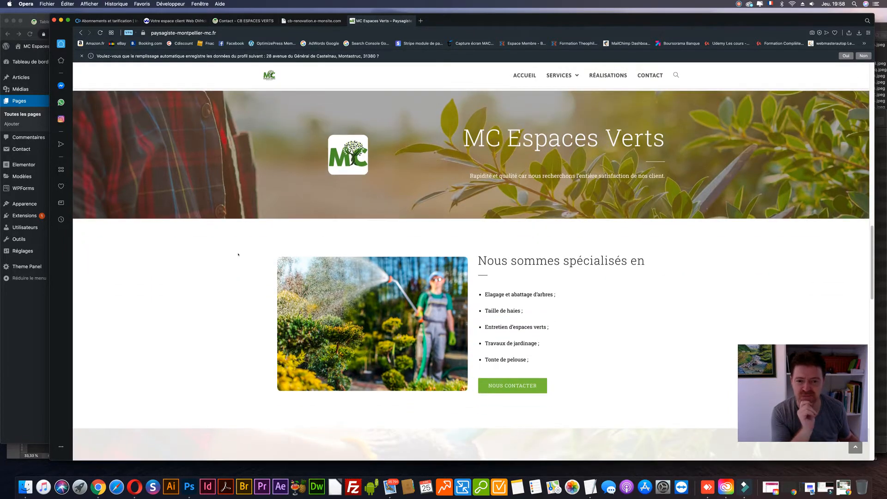
{"action": "scroll", "coordinate": [238, 255], "scroll_direction": "down", "scroll_amount": 4}
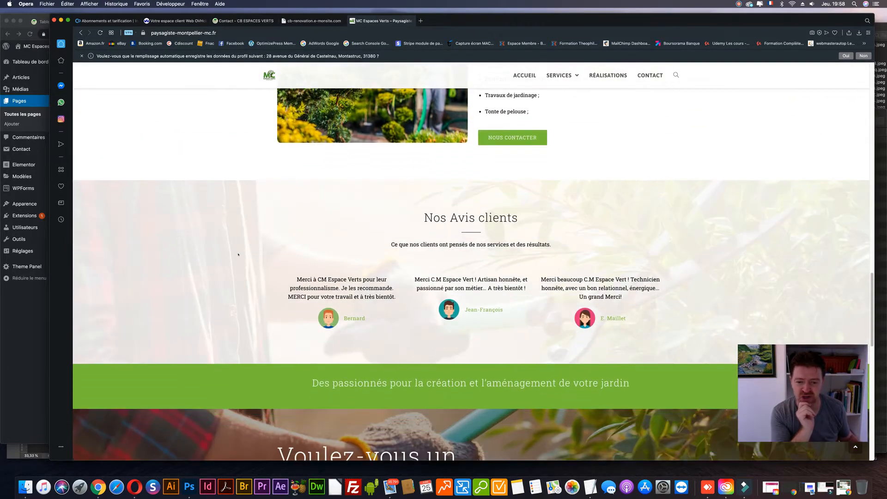
{"action": "scroll", "coordinate": [238, 254], "scroll_direction": "down", "scroll_amount": 6}
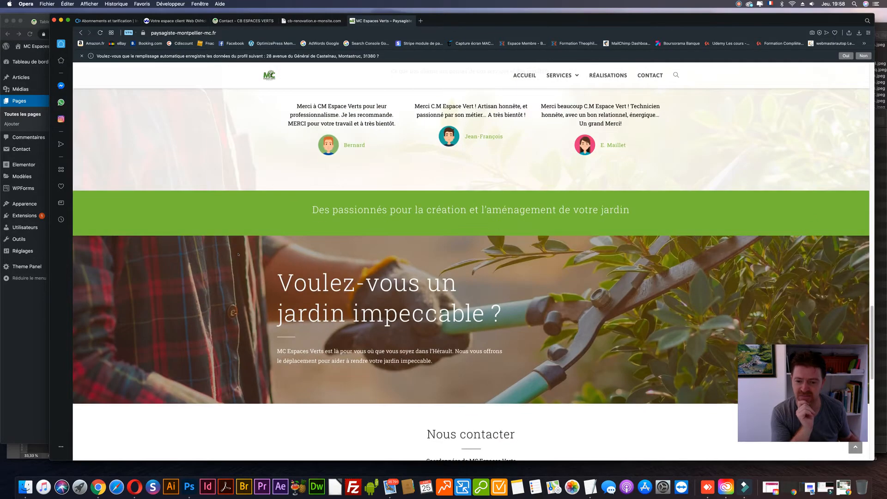
{"action": "scroll", "coordinate": [238, 254], "scroll_direction": "up", "scroll_amount": 3}
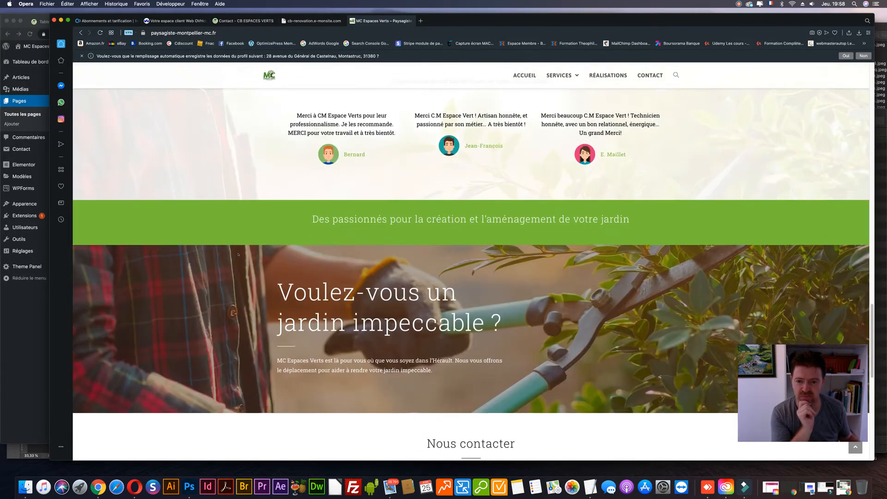
Step: Examine the Nous contacter details, the Montpellier map and the footer links at the end of the home page
{"action": "scroll", "coordinate": [239, 255], "scroll_direction": "down", "scroll_amount": 5}
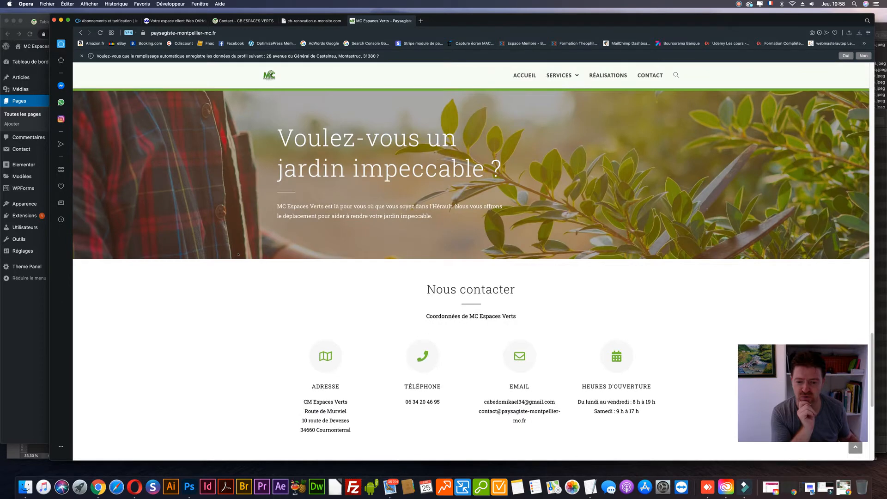
{"action": "scroll", "coordinate": [239, 255], "scroll_direction": "down", "scroll_amount": 4}
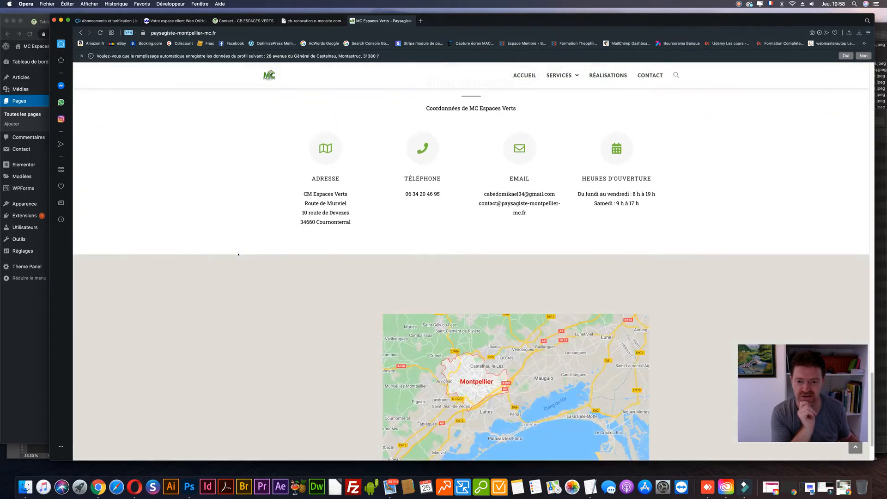
{"action": "scroll", "coordinate": [238, 254], "scroll_direction": "up", "scroll_amount": 1}
{"action": "scroll", "coordinate": [504, 233], "scroll_direction": "down", "scroll_amount": 3}
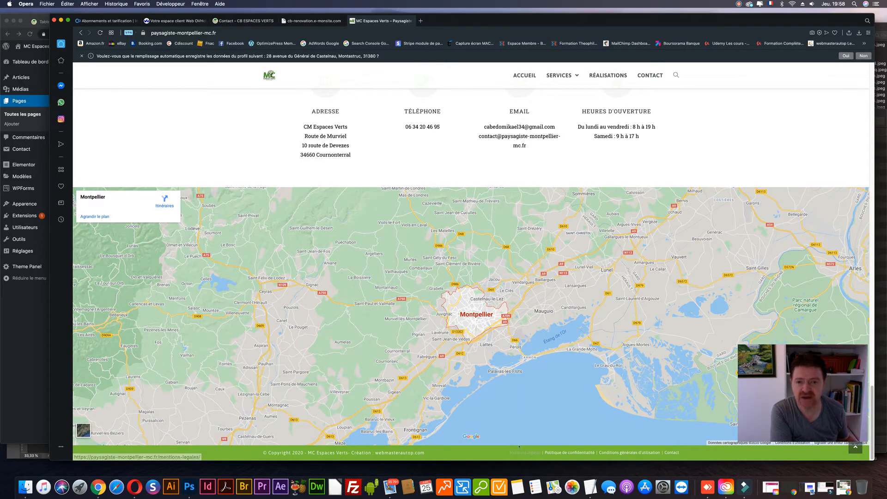
Step: Open the Jardinier service page and look over its banner and the start of its content
{"action": "mouse_move", "coordinate": [556, 75]}
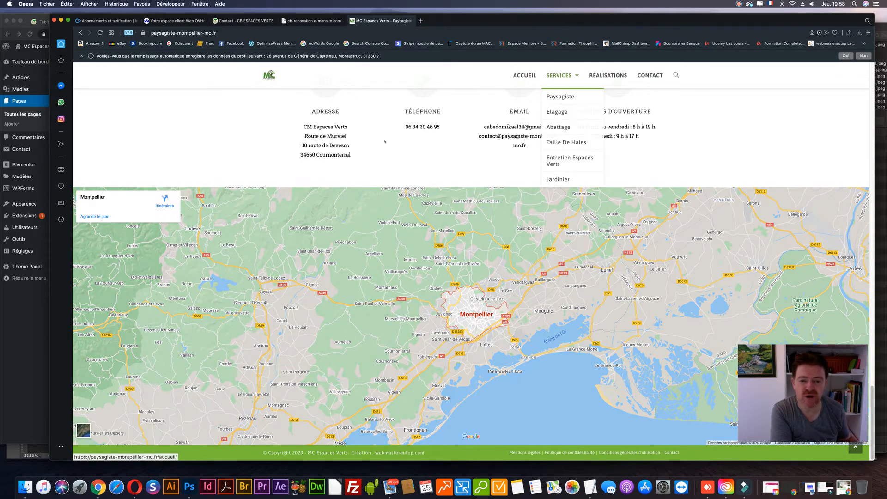
{"action": "scroll", "coordinate": [554, 75], "scroll_direction": "up", "scroll_amount": 3}
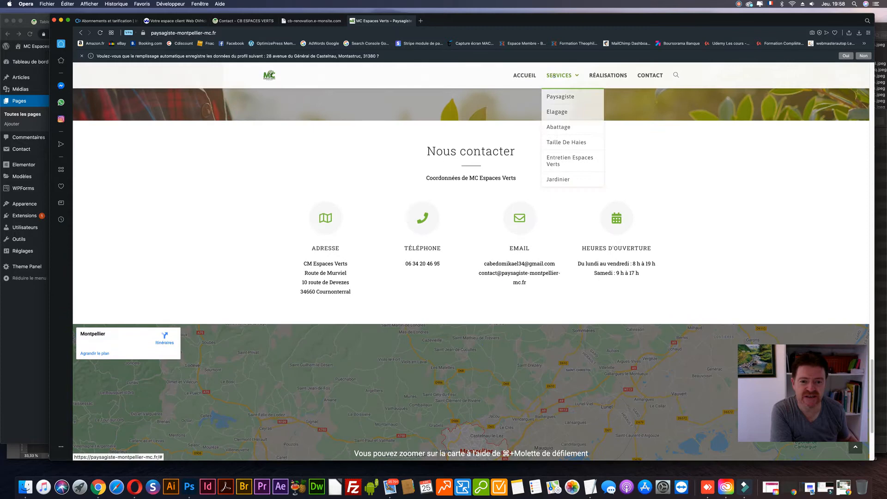
{"action": "left_click", "coordinate": [558, 179]}
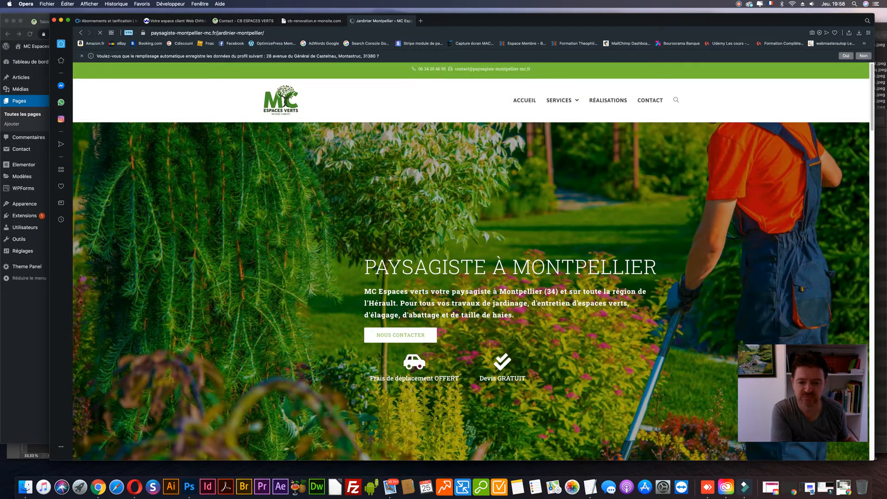
{"action": "scroll", "coordinate": [465, 149], "scroll_direction": "down", "scroll_amount": 6}
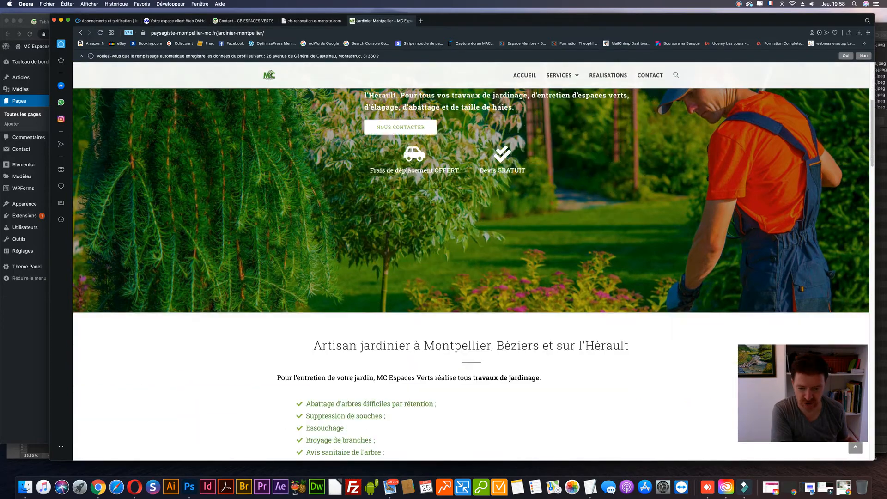
{"action": "scroll", "coordinate": [471, 258], "scroll_direction": "up", "scroll_amount": 6}
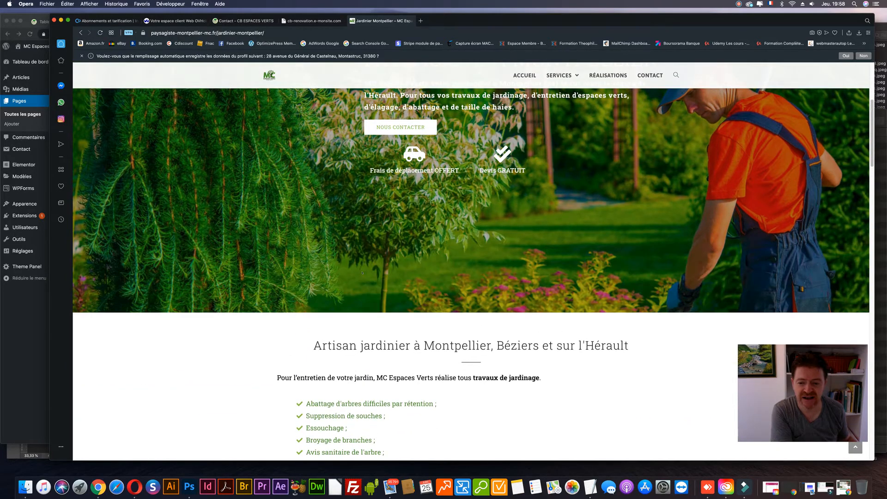
Step: Open the Entretien Espaces Verts service page and look over its banner and introduction
{"action": "mouse_move", "coordinate": [560, 100]}
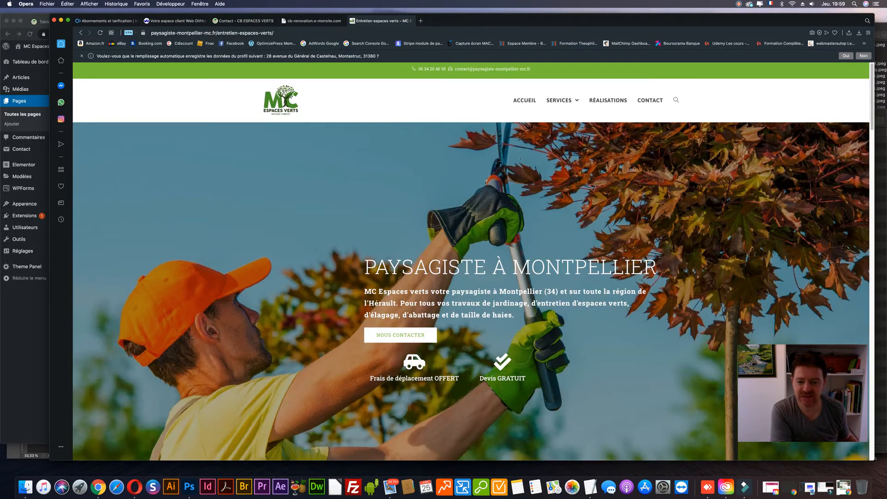
{"action": "scroll", "coordinate": [519, 158], "scroll_direction": "down", "scroll_amount": 5}
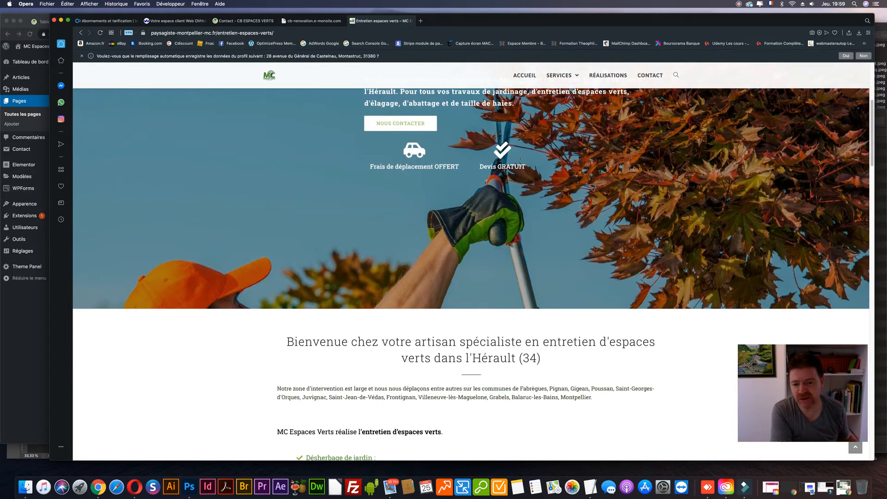
{"action": "scroll", "coordinate": [520, 159], "scroll_direction": "up", "scroll_amount": 5}
Step: Open the Réalisations page and browse through the photos in the Nos Réalisations gallery
{"action": "left_click", "coordinate": [621, 75]}
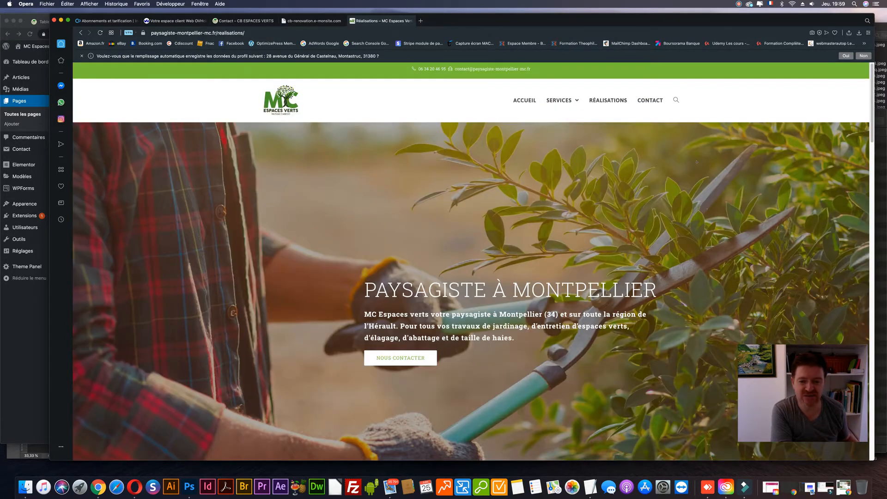
{"action": "scroll", "coordinate": [697, 162], "scroll_direction": "down", "scroll_amount": 6}
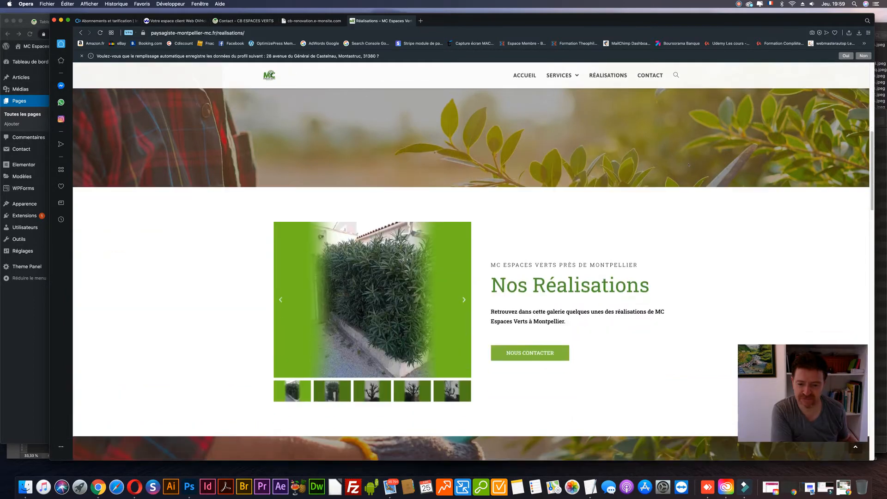
{"action": "left_click", "coordinate": [462, 299]}
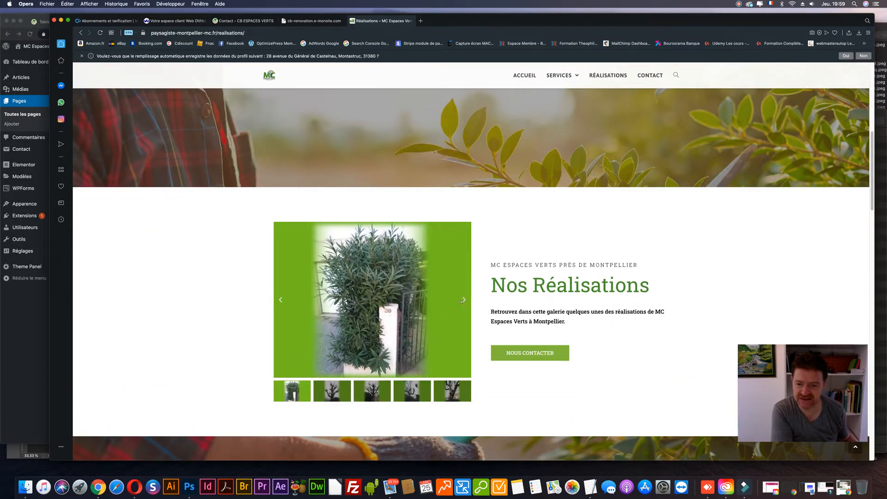
{"action": "left_click", "coordinate": [461, 301]}
{"action": "left_click", "coordinate": [462, 302]}
{"action": "left_click", "coordinate": [461, 301]}
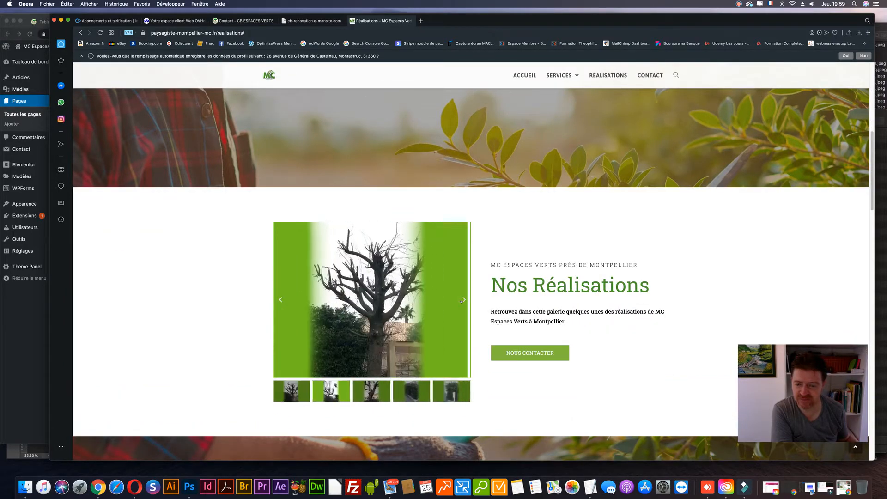
{"action": "left_click", "coordinate": [461, 300]}
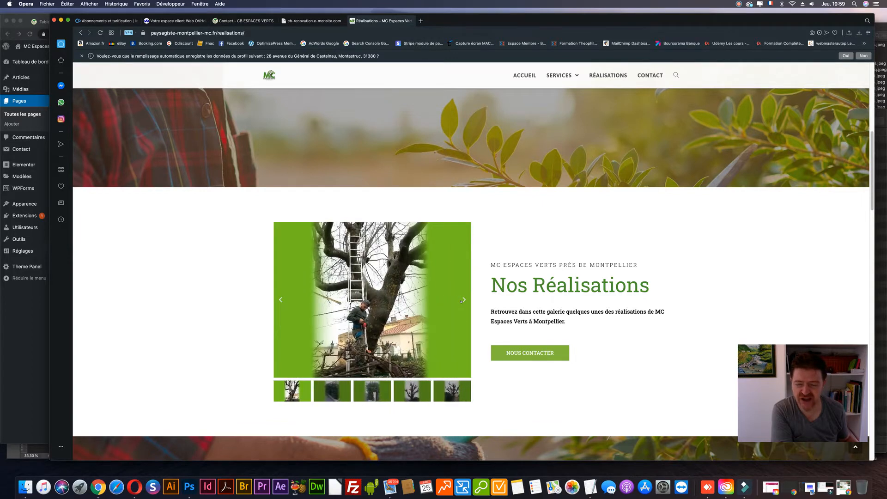
{"action": "left_click", "coordinate": [461, 301]}
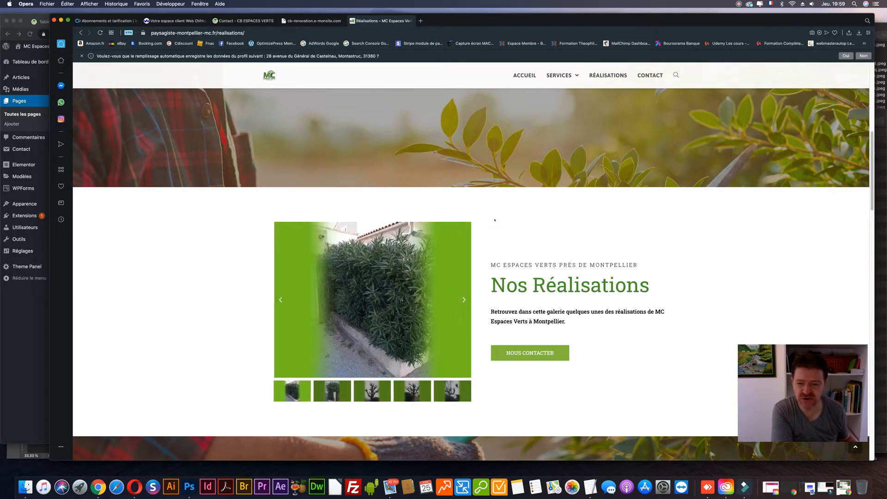
Step: Follow the Nous contacter link beside the gallery and examine the contact form and company details
{"action": "scroll", "coordinate": [461, 300], "scroll_direction": "down", "scroll_amount": 3}
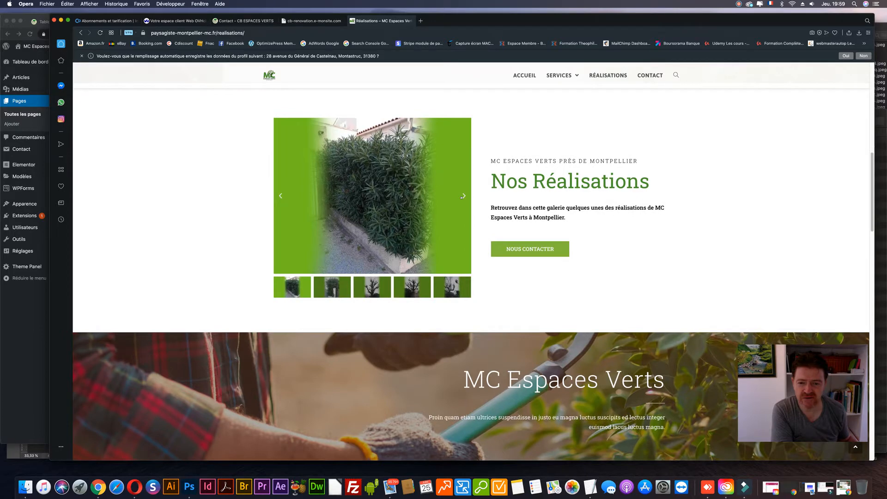
{"action": "left_click", "coordinate": [520, 248]}
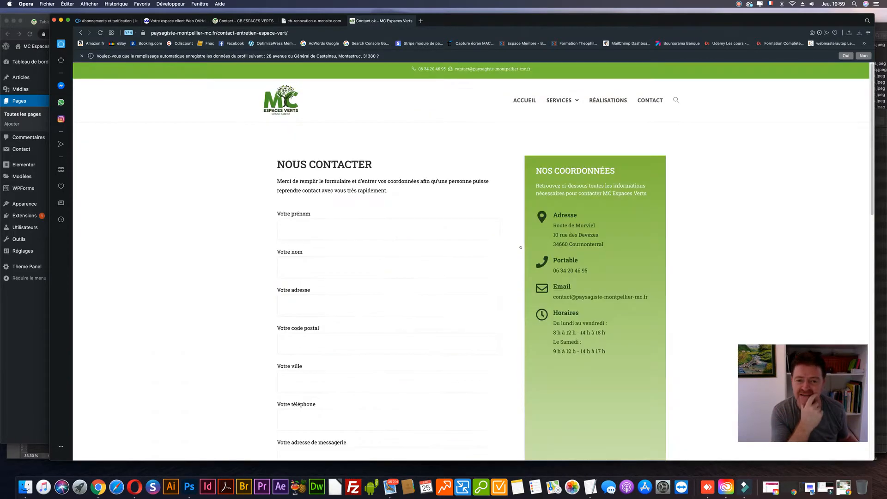
{"action": "scroll", "coordinate": [728, 235], "scroll_direction": "down", "scroll_amount": 5}
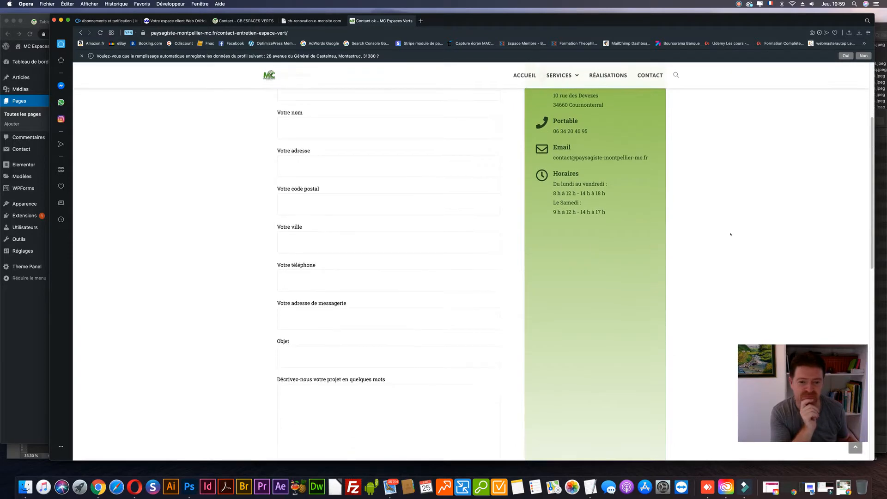
{"action": "scroll", "coordinate": [730, 234], "scroll_direction": "up", "scroll_amount": 5}
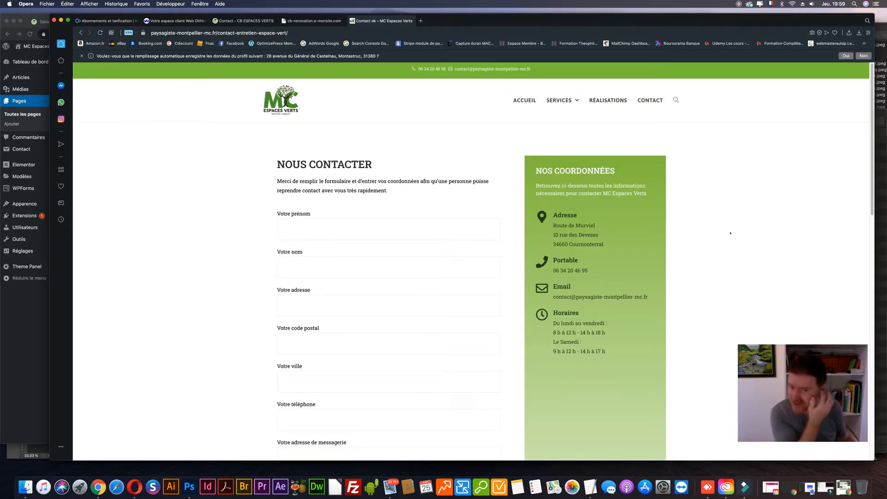
Step: Open the Paysagiste and Elagage service pages and look over the Elagage banner down to the Nos Avis clients heading
{"action": "key", "text": "super+r"}
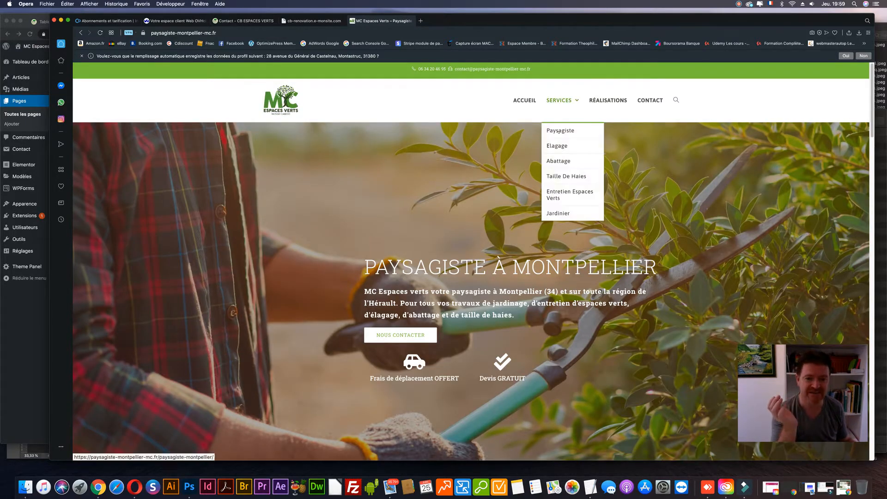
{"action": "left_click", "coordinate": [559, 131]}
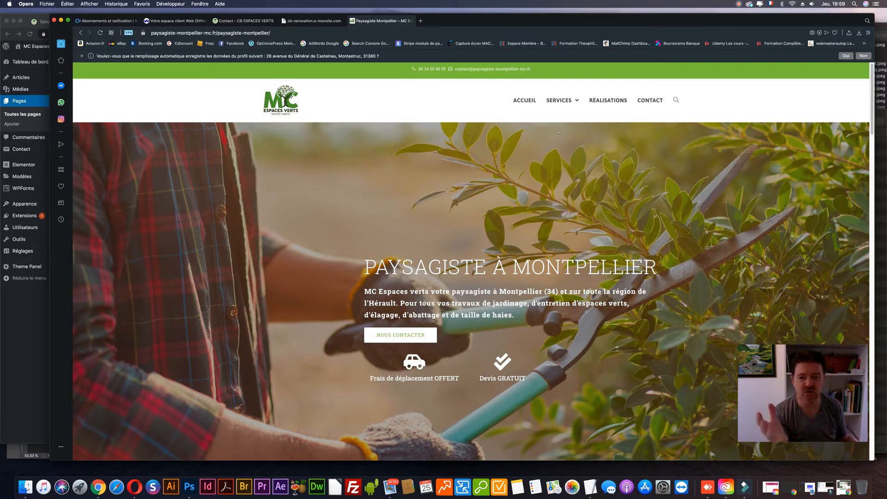
{"action": "mouse_move", "coordinate": [559, 100]}
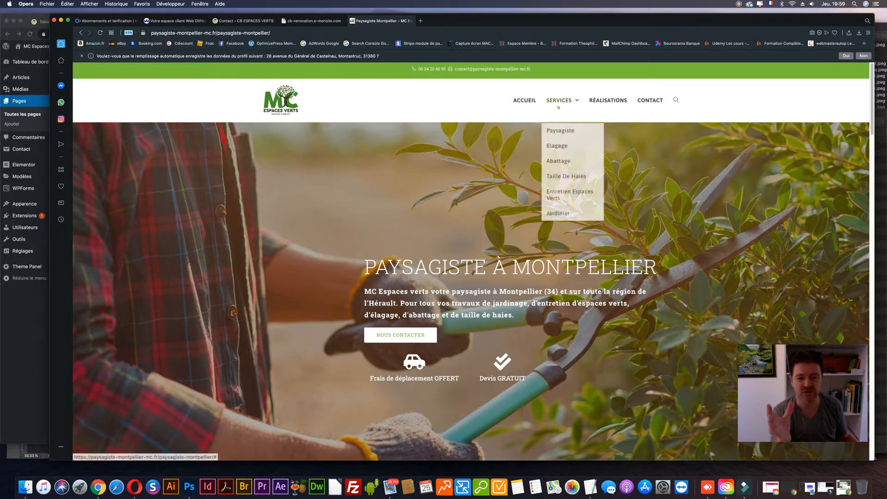
{"action": "left_click", "coordinate": [559, 146]}
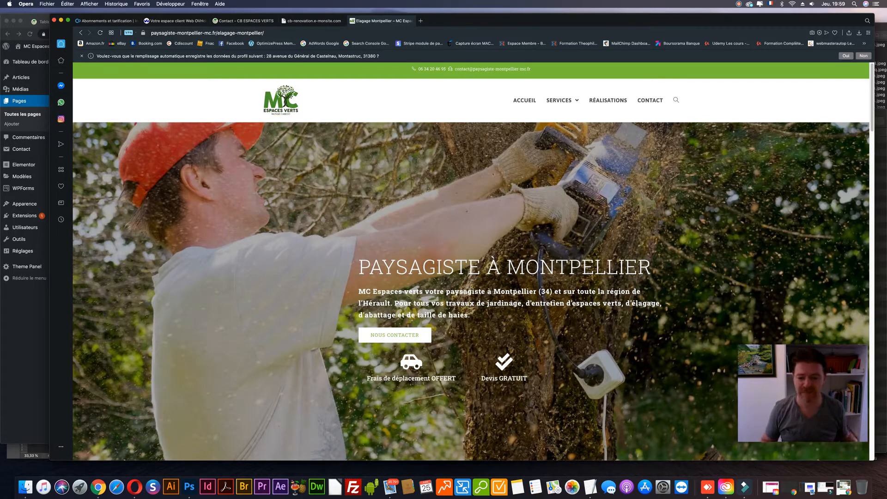
{"action": "scroll", "coordinate": [493, 174], "scroll_direction": "down", "scroll_amount": 2}
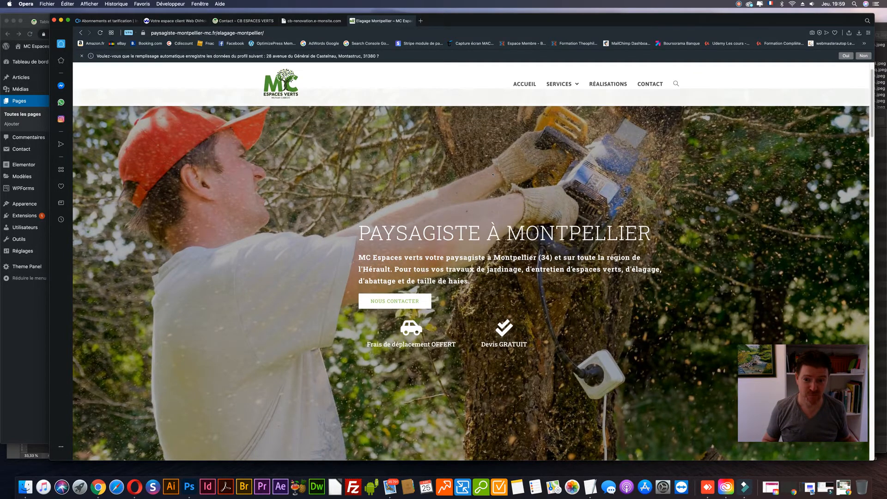
{"action": "scroll", "coordinate": [492, 174], "scroll_direction": "up", "scroll_amount": 2}
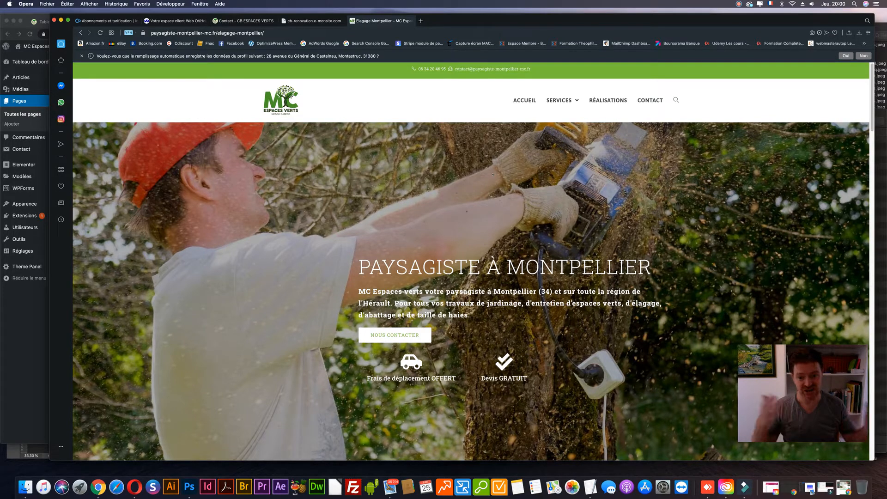
{"action": "scroll", "coordinate": [471, 258], "scroll_direction": "down", "scroll_amount": 3}
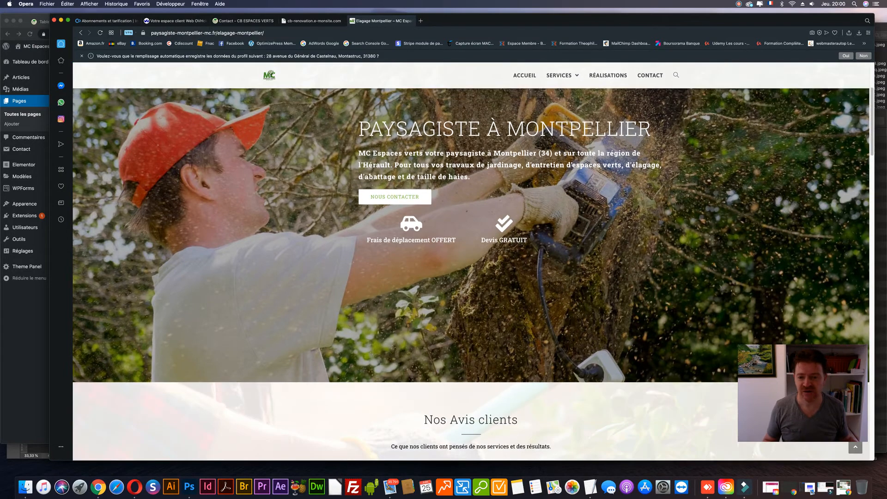
{"action": "scroll", "coordinate": [434, 177], "scroll_direction": "up", "scroll_amount": 3}
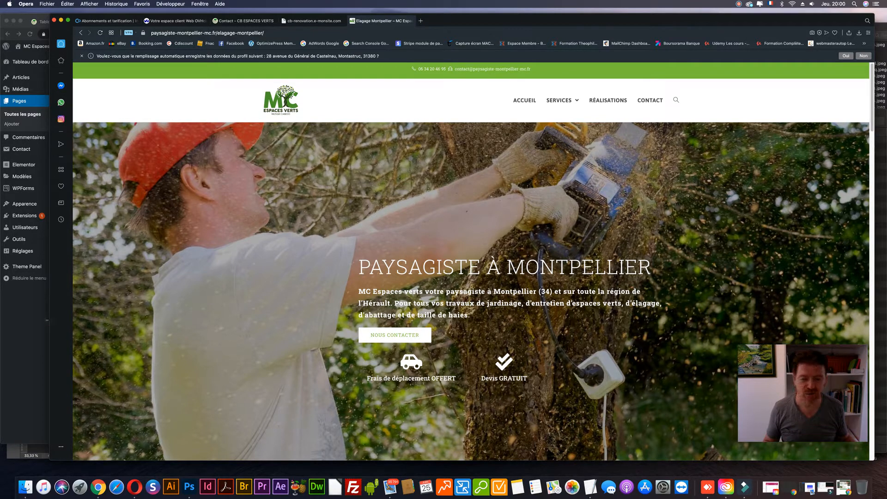
Step: Narrow the site's browser window to phone width, then open and close the mobile menu to check it
{"action": "left_click_drag", "start_coordinate": [47, 320], "coordinate": [723, 320]}
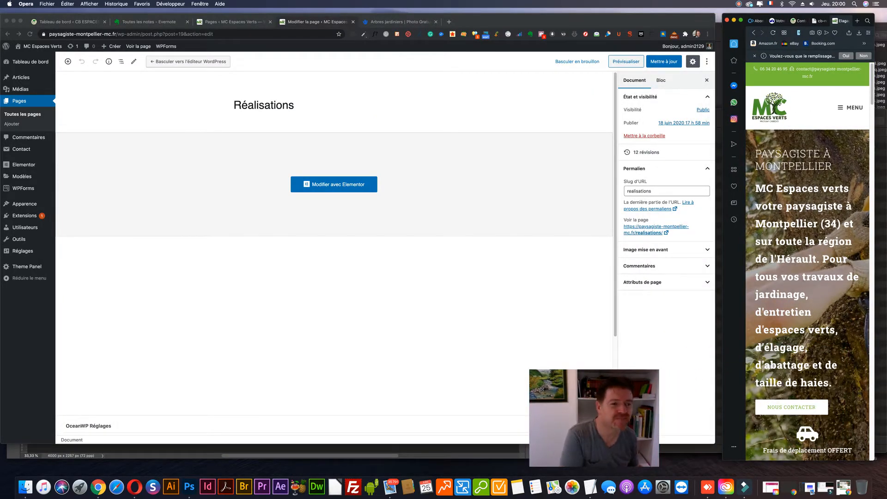
{"action": "scroll", "coordinate": [810, 262], "scroll_direction": "down", "scroll_amount": 1}
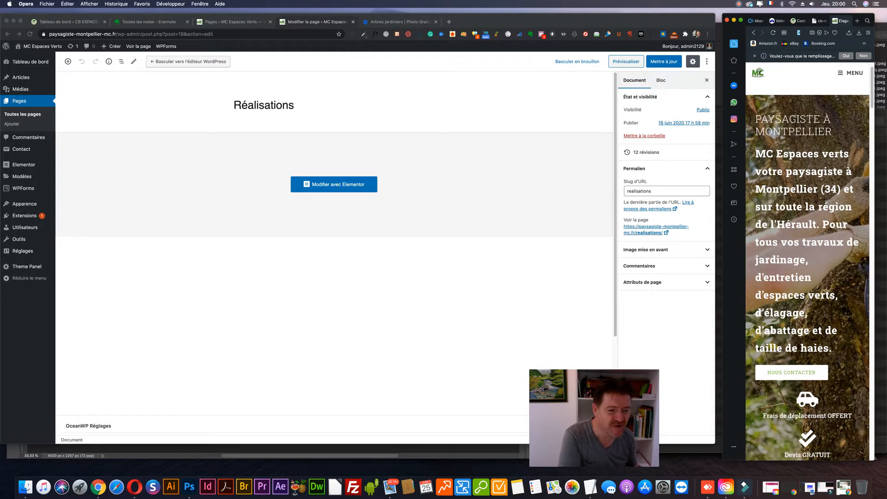
{"action": "scroll", "coordinate": [809, 262], "scroll_direction": "up", "scroll_amount": 1}
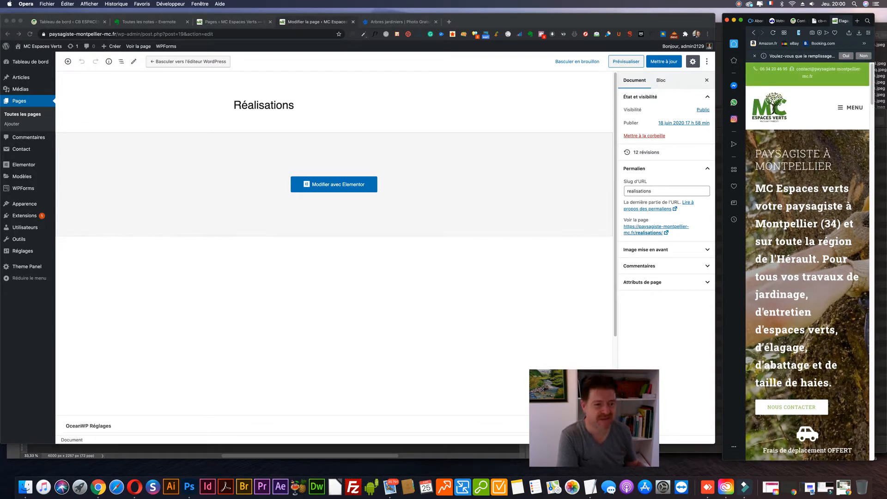
{"action": "left_click", "coordinate": [840, 107]}
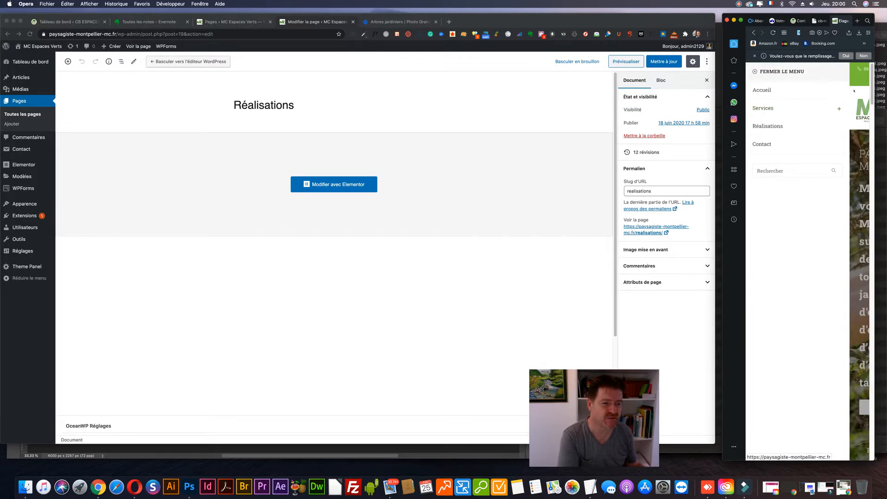
{"action": "left_click", "coordinate": [804, 80]}
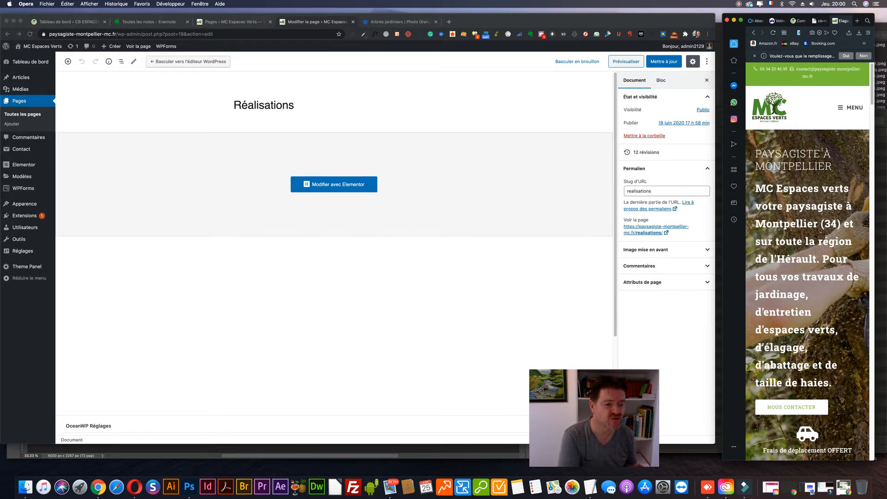
Step: Look through the Elagage page at phone width and open the Réalisations page from the mobile menu
{"action": "scroll", "coordinate": [822, 151], "scroll_direction": "down", "scroll_amount": 15}
{"action": "scroll", "coordinate": [822, 151], "scroll_direction": "up", "scroll_amount": 14}
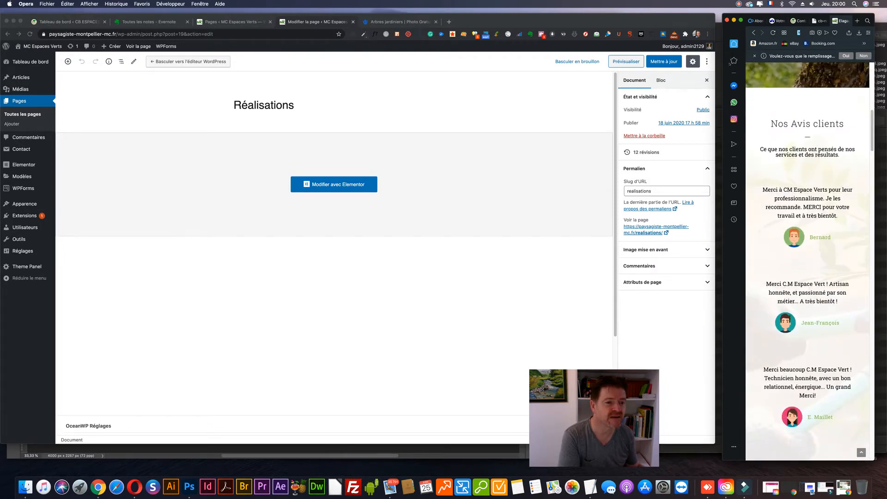
{"action": "mouse_move", "coordinate": [722, 66]}
{"action": "left_mouse_down"}
{"action": "mouse_move", "coordinate": [317, 66]}
{"action": "mouse_move", "coordinate": [722, 66]}
{"action": "left_mouse_up"}
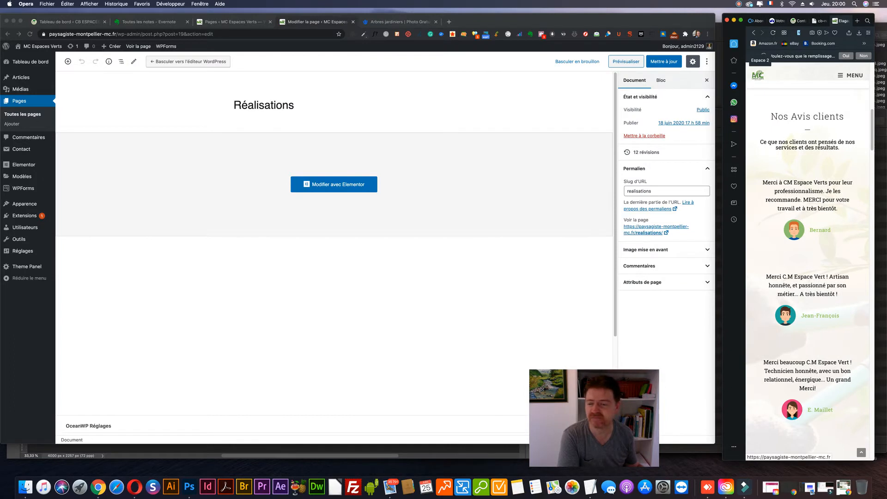
{"action": "left_click", "coordinate": [850, 75]}
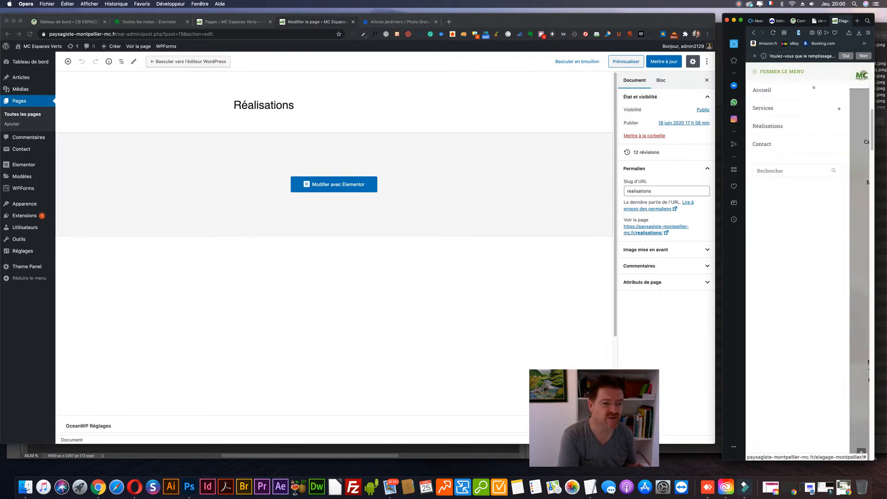
{"action": "left_click", "coordinate": [770, 126]}
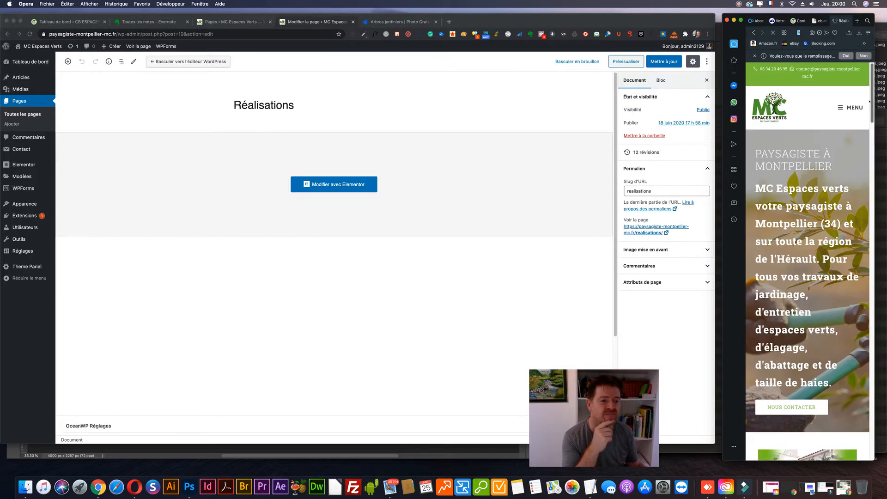
{"action": "scroll", "coordinate": [830, 137], "scroll_direction": "down", "scroll_amount": 2}
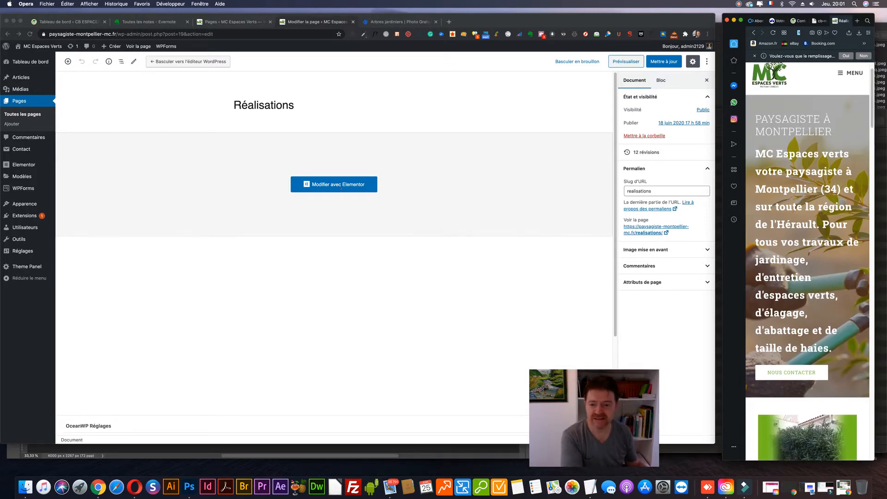
Step: Switch to the Chrome window and open the Réalisations page for editing in Elementor
{"action": "left_click", "coordinate": [327, 298]}
{"action": "left_click", "coordinate": [342, 184]}
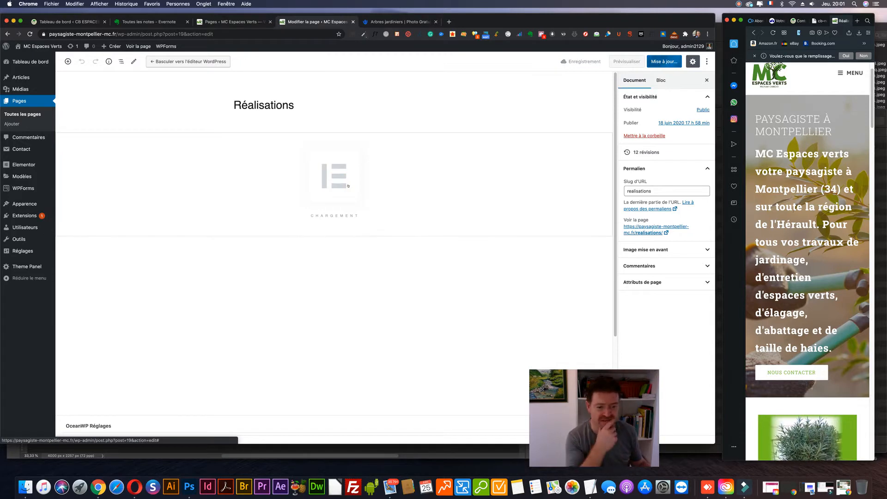
Step: Examine the phone-width Réalisations page in the Opera window from its gallery down to the map and footer, and return to its beginning
{"action": "scroll", "coordinate": [782, 216], "scroll_direction": "down", "scroll_amount": 10}
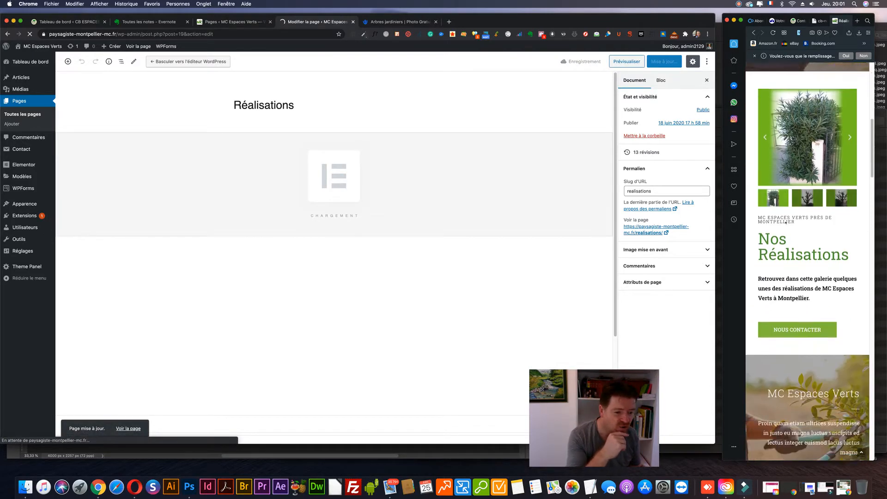
{"action": "scroll", "coordinate": [810, 186], "scroll_direction": "up", "scroll_amount": 2}
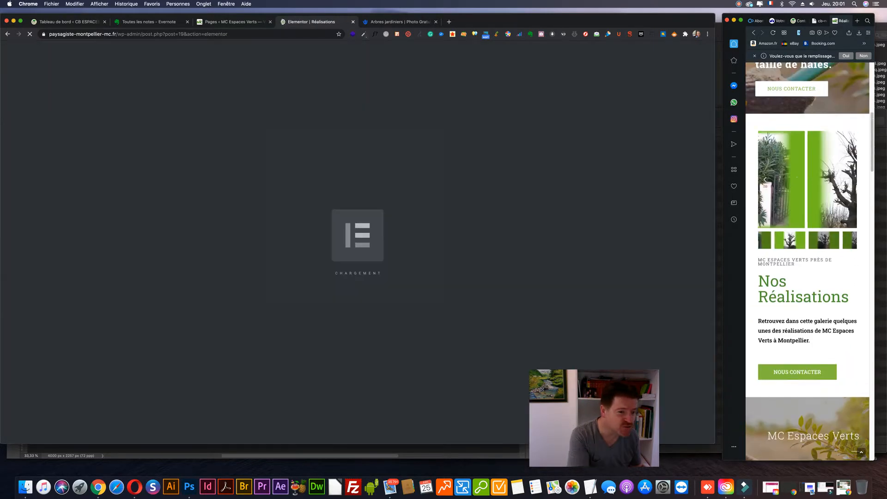
{"action": "scroll", "coordinate": [801, 244], "scroll_direction": "down", "scroll_amount": 8}
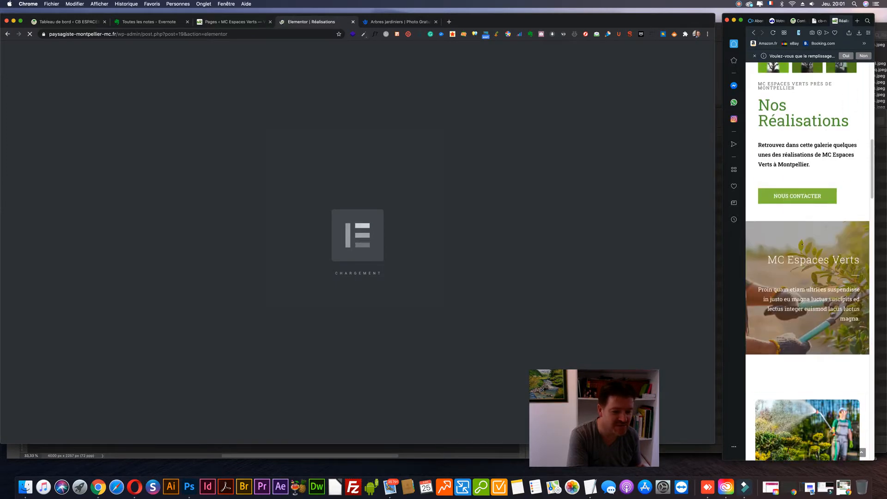
{"action": "scroll", "coordinate": [802, 244], "scroll_direction": "down", "scroll_amount": 3}
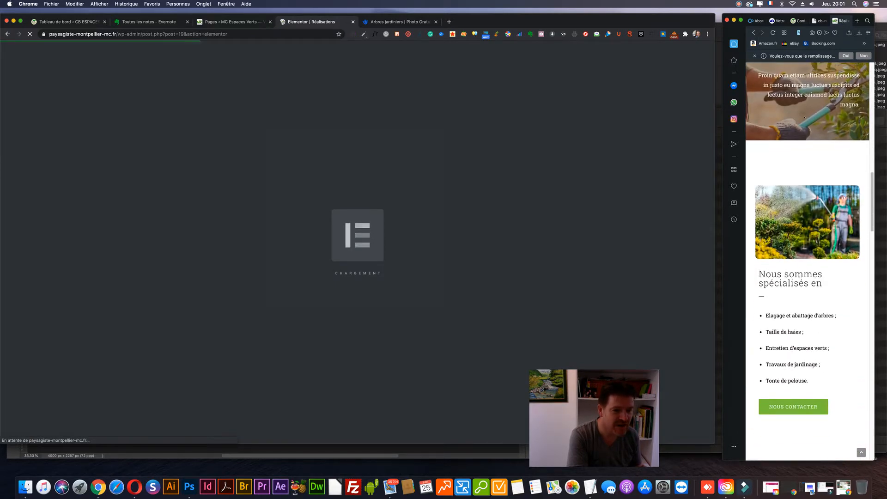
{"action": "scroll", "coordinate": [796, 229], "scroll_direction": "down", "scroll_amount": 2}
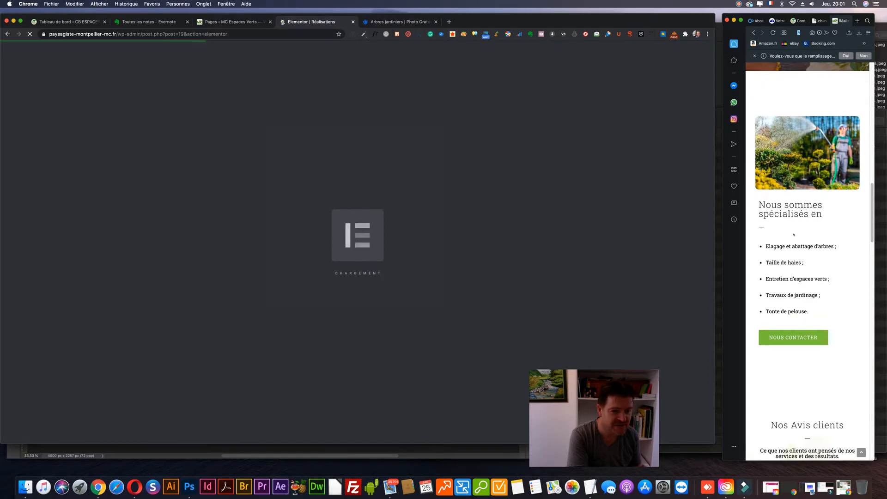
{"action": "scroll", "coordinate": [793, 234], "scroll_direction": "down", "scroll_amount": 8}
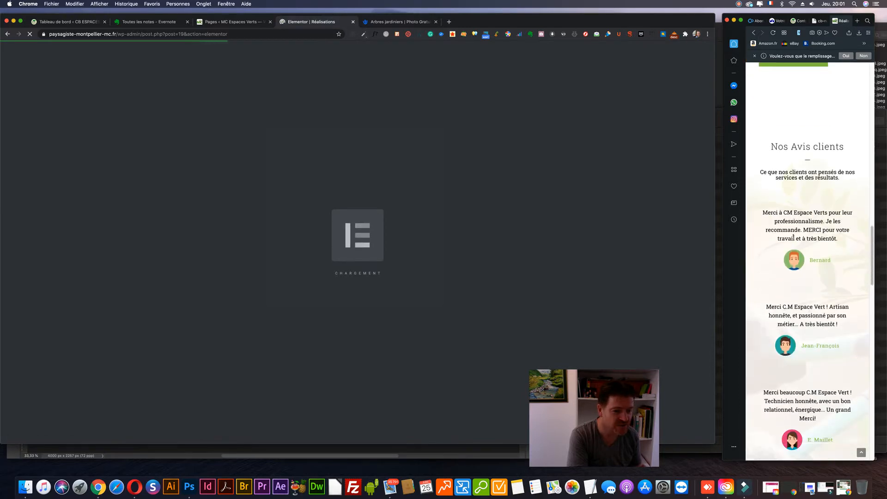
{"action": "scroll", "coordinate": [793, 237], "scroll_direction": "down", "scroll_amount": 7}
{"action": "scroll", "coordinate": [793, 235], "scroll_direction": "down", "scroll_amount": 14}
{"action": "scroll", "coordinate": [793, 234], "scroll_direction": "down", "scroll_amount": 8}
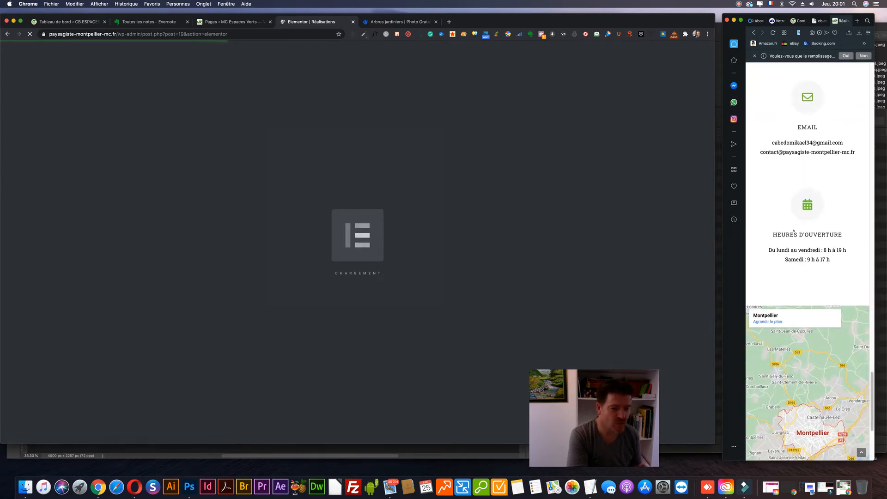
{"action": "scroll", "coordinate": [792, 216], "scroll_direction": "down", "scroll_amount": 3}
{"action": "scroll", "coordinate": [781, 164], "scroll_direction": "down", "scroll_amount": 2}
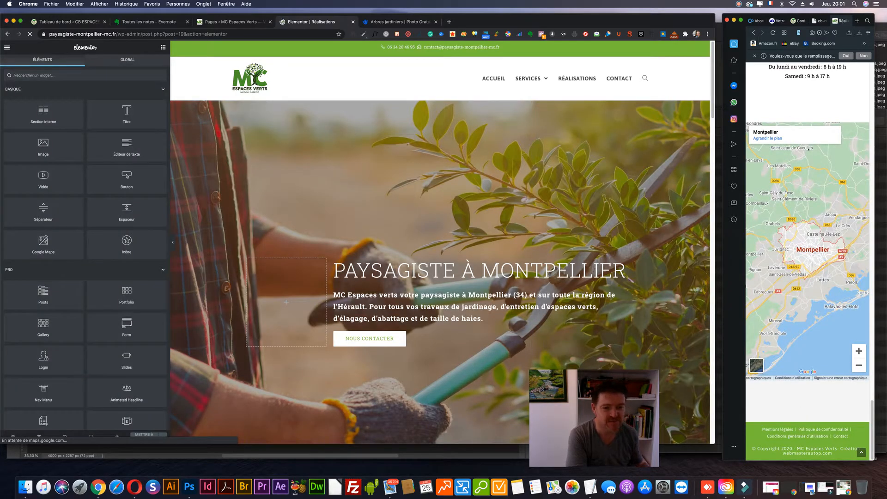
{"action": "scroll", "coordinate": [808, 148], "scroll_direction": "up", "scroll_amount": 20}
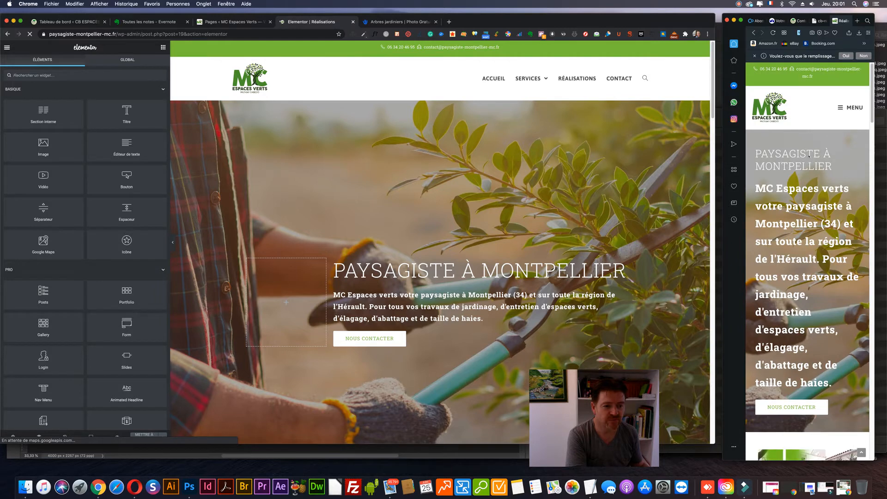
Step: Enlarge the editor window's height and preview the Réalisations page in Elementor's Mobile responsive mode
{"action": "scroll", "coordinate": [439, 277], "scroll_direction": "down", "scroll_amount": 3}
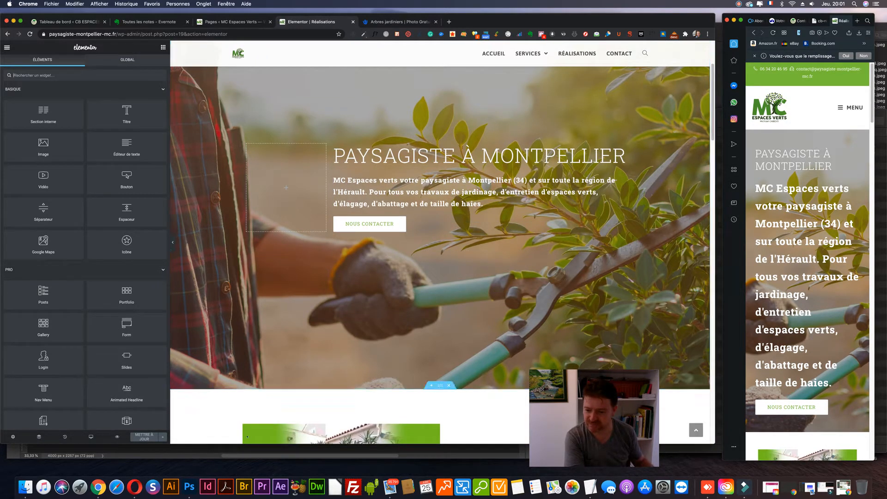
{"action": "left_click_drag", "start_coordinate": [299, 443], "coordinate": [296, 460]}
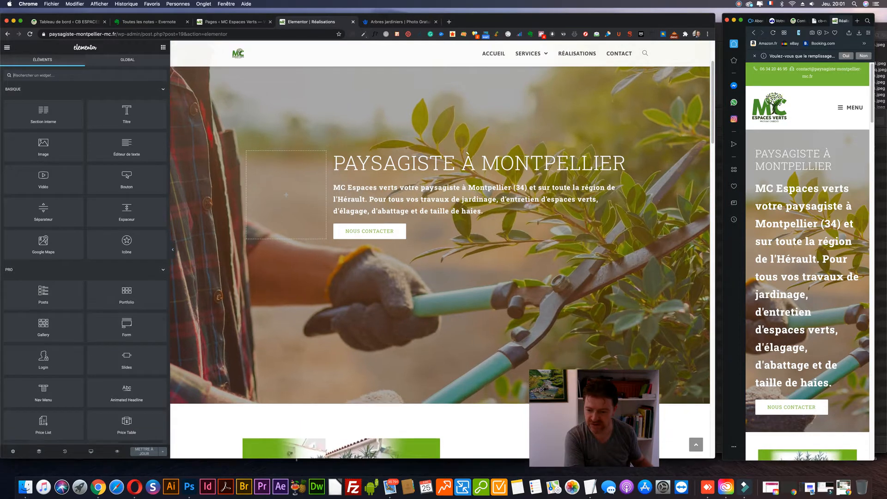
{"action": "left_click_drag", "start_coordinate": [98, 460], "coordinate": [97, 461]}
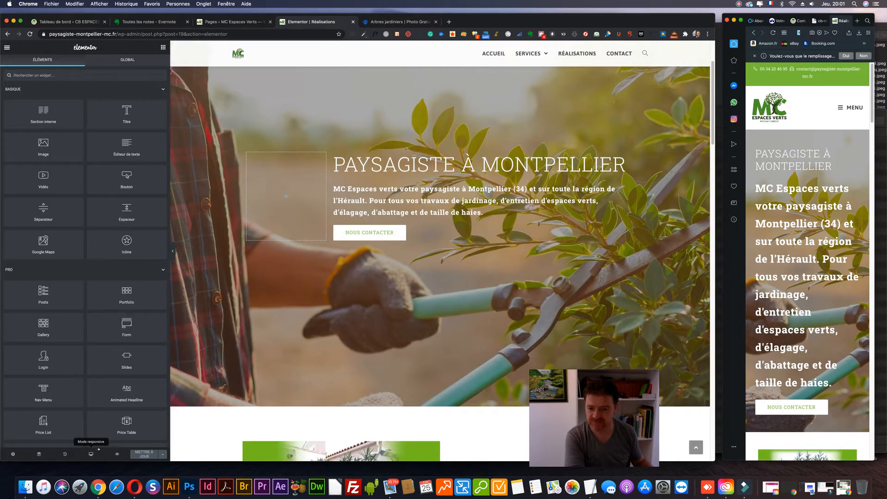
{"action": "left_click", "coordinate": [90, 454]}
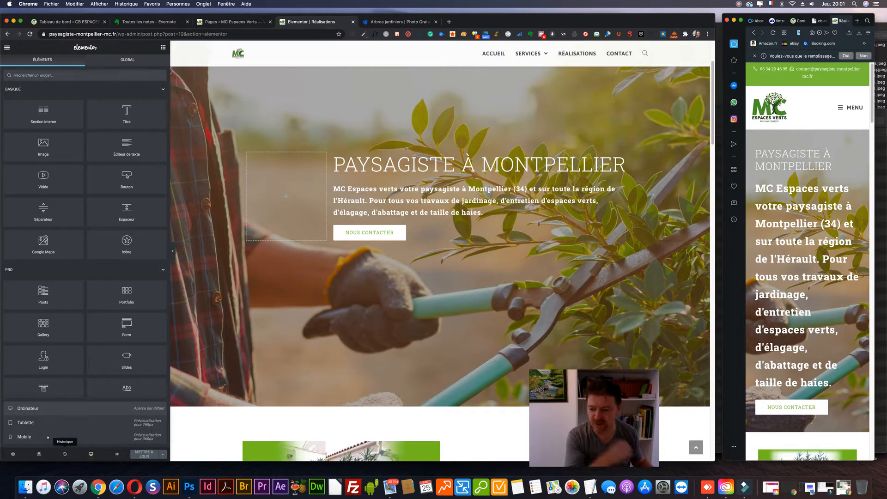
{"action": "left_click", "coordinate": [32, 436]}
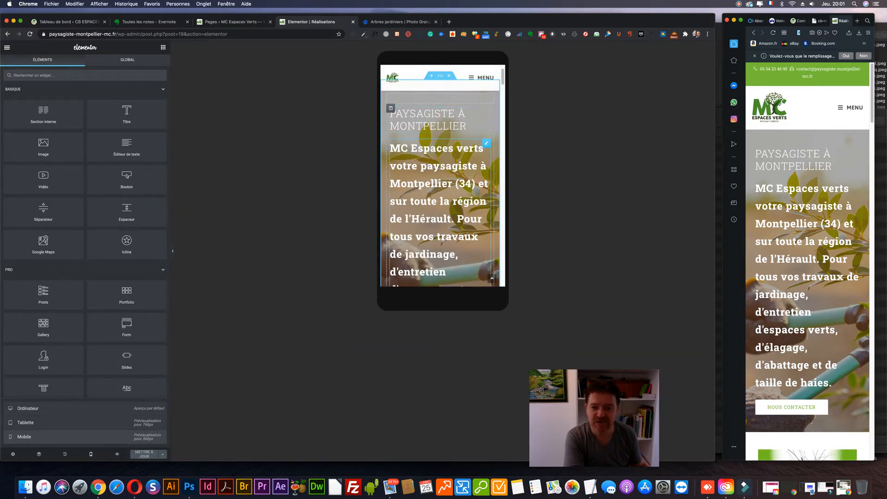
{"action": "scroll", "coordinate": [439, 194], "scroll_direction": "down", "scroll_amount": 5}
Step: Switch the Elementor preview to Tablette mode and look over the banner and Nos Réalisations sections
{"action": "left_click", "coordinate": [81, 421]}
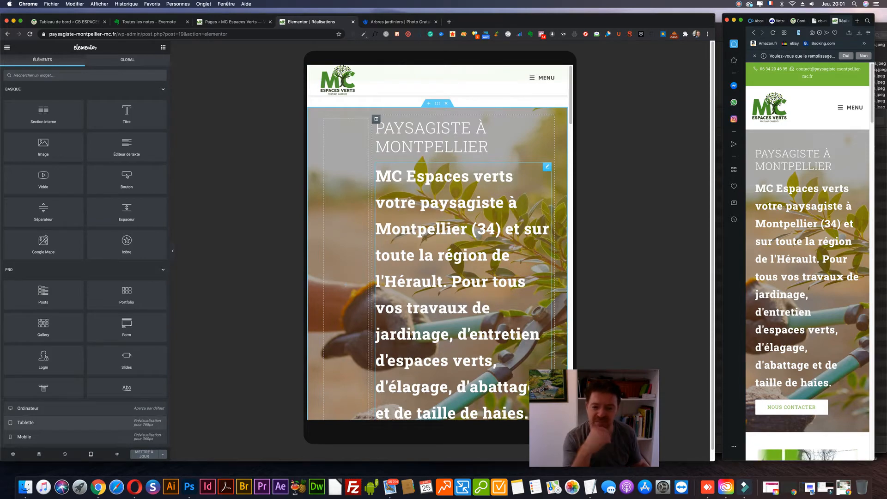
{"action": "scroll", "coordinate": [375, 306], "scroll_direction": "down", "scroll_amount": 10}
{"action": "scroll", "coordinate": [375, 306], "scroll_direction": "down", "scroll_amount": 2}
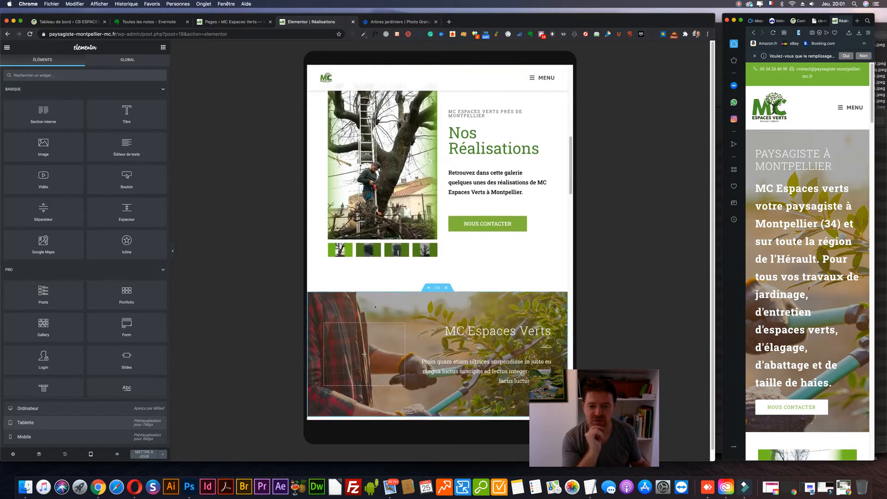
Step: Return to the start of the Réalisations page and switch its responsive preview to Mobile mode
{"action": "scroll", "coordinate": [375, 306], "scroll_direction": "up", "scroll_amount": 10}
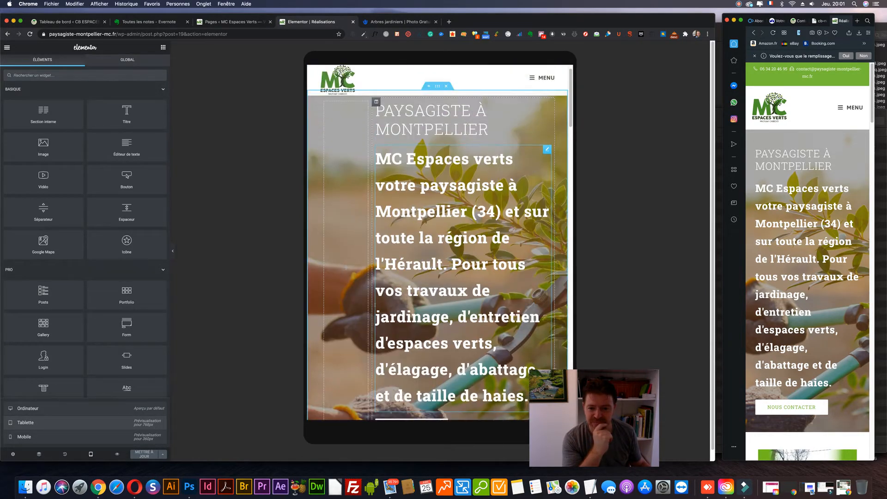
{"action": "left_click", "coordinate": [109, 435]}
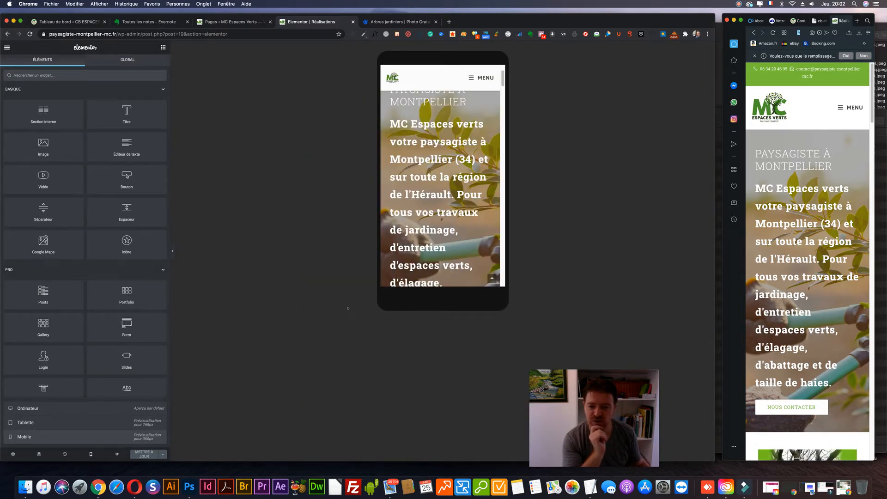
{"action": "scroll", "coordinate": [480, 125], "scroll_direction": "up", "scroll_amount": 2}
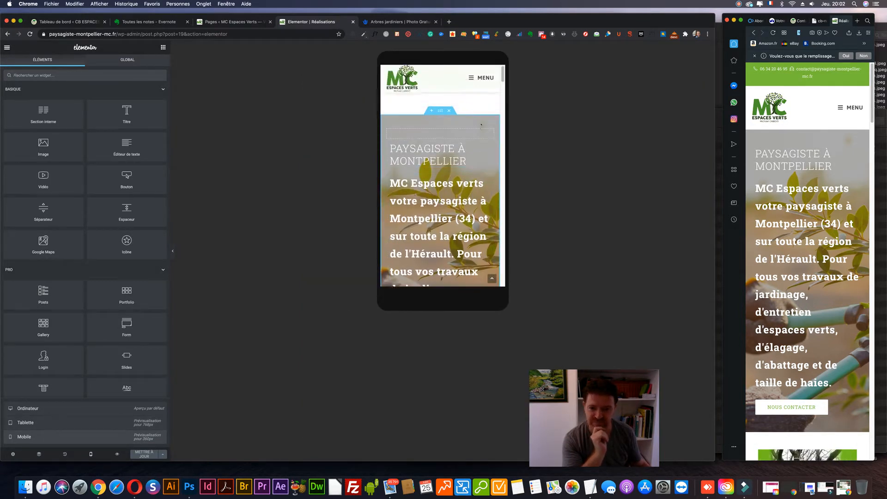
Step: Reduce the mobile font size of the banner's H2 description text to 14 px
{"action": "left_click", "coordinate": [486, 178]}
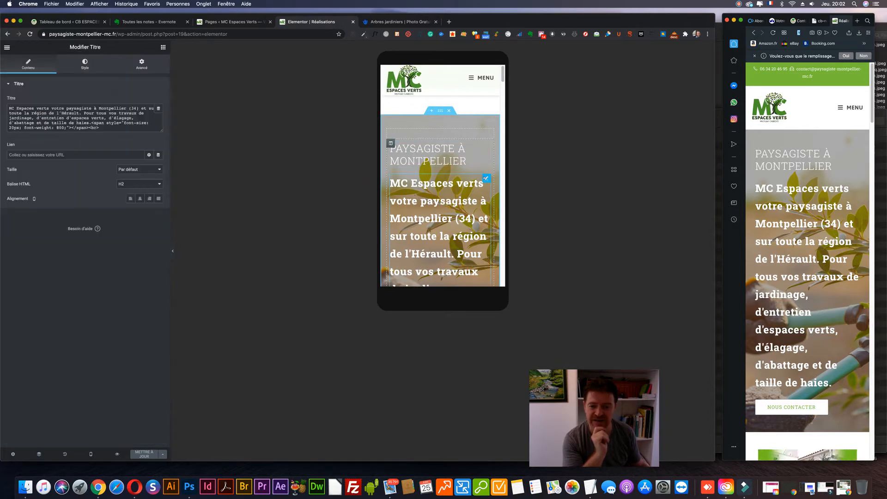
{"action": "scroll", "coordinate": [442, 184], "scroll_direction": "down", "scroll_amount": 2}
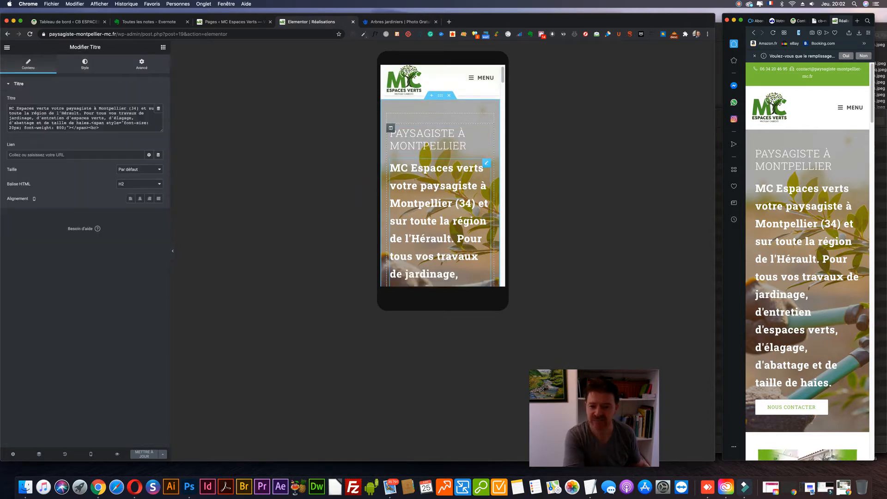
{"action": "left_click", "coordinate": [79, 66]}
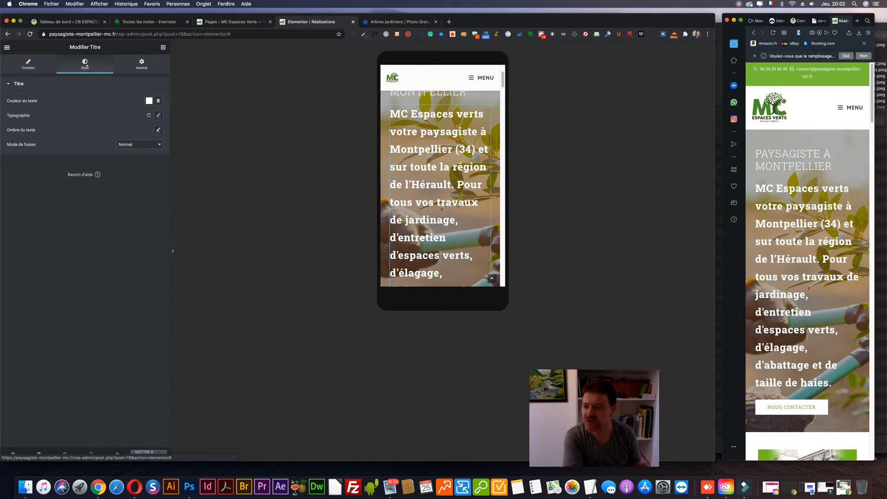
{"action": "left_click", "coordinate": [158, 115]}
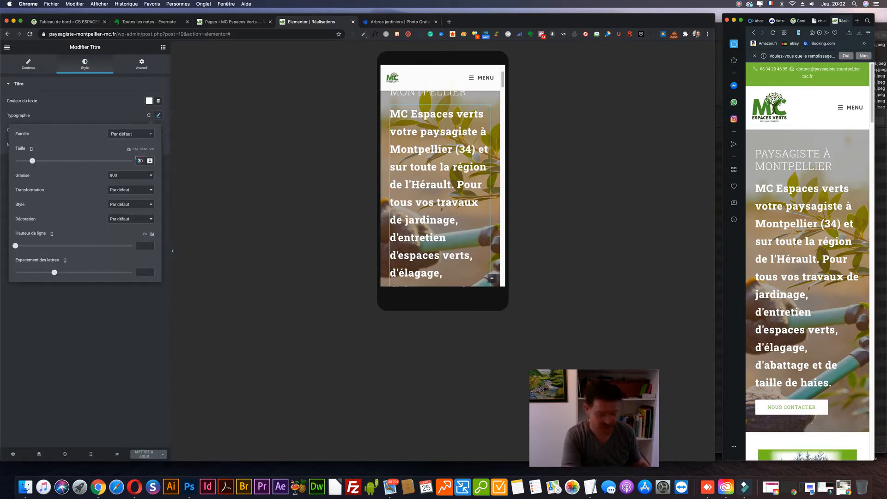
{"action": "type", "text": "2"}
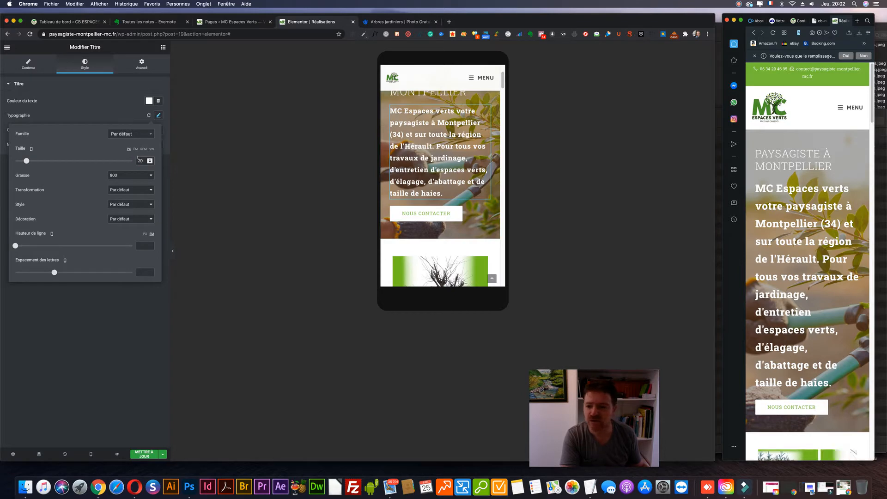
{"action": "key", "text": "Down"}
{"action": "key", "text": "Down"}
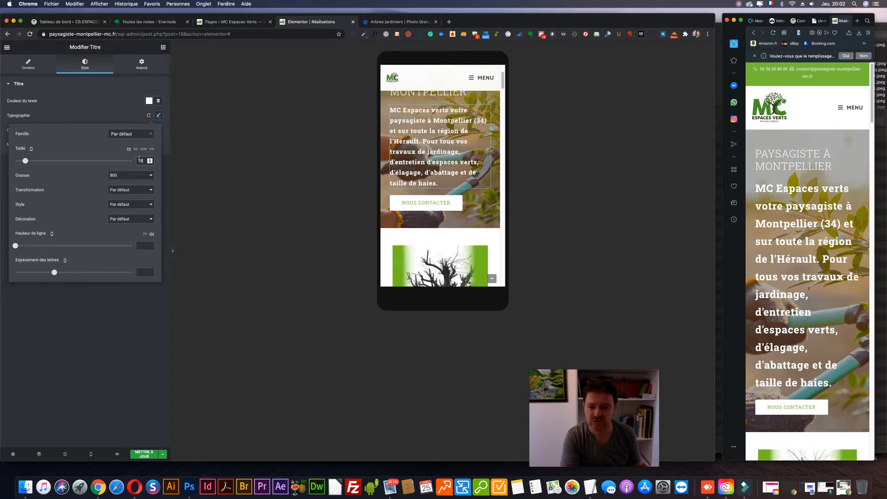
{"action": "key", "text": "Down"}
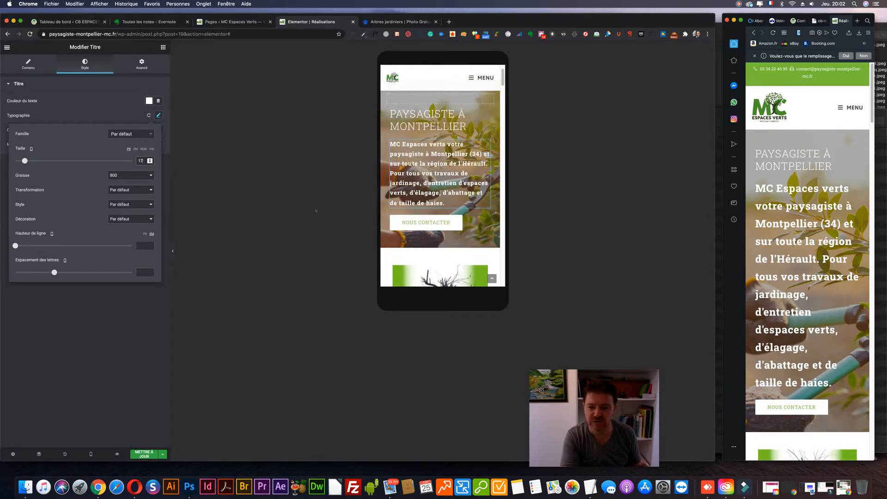
{"action": "key", "text": "Down"}
{"action": "key", "text": "Down"}
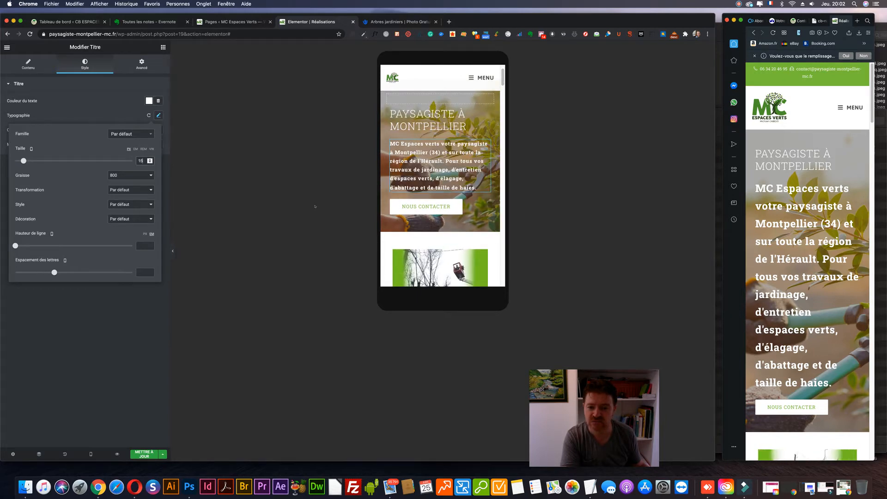
{"action": "key", "text": "Down"}
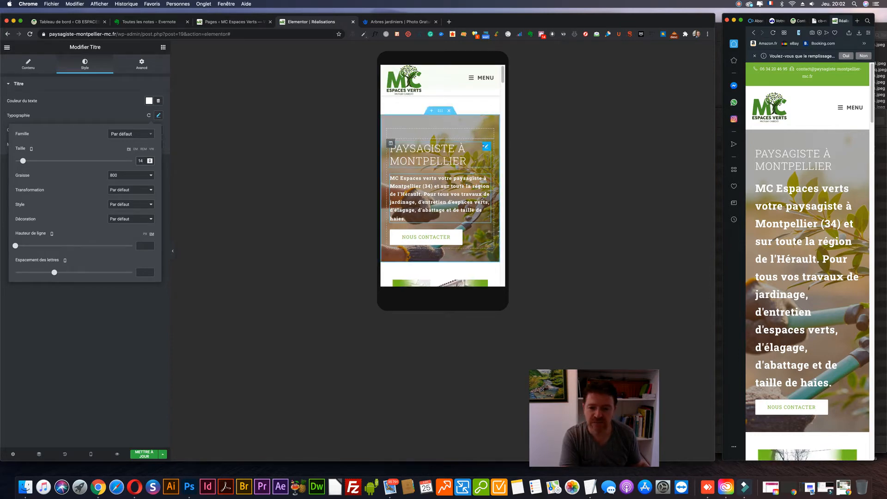
Step: Set the mobile font size of the banner's "Paysagiste à Montpellier" title to 18 px
{"action": "left_click", "coordinate": [484, 146]}
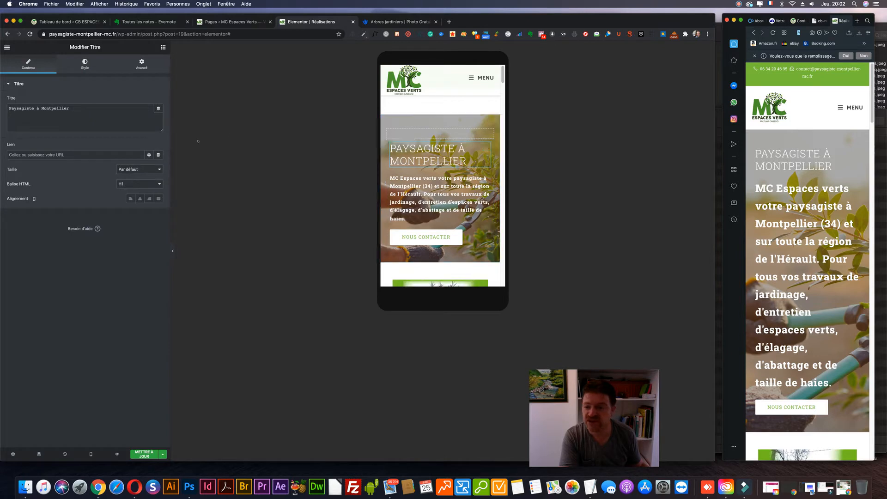
{"action": "left_click", "coordinate": [85, 64]}
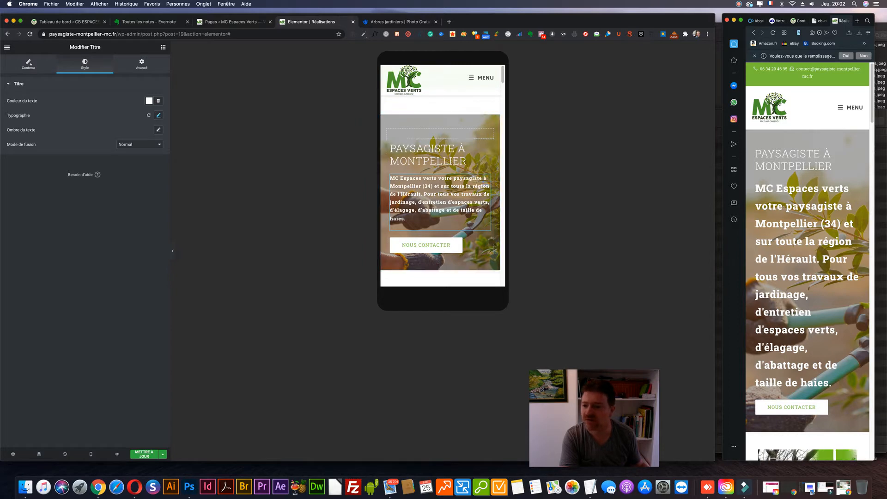
{"action": "left_click", "coordinate": [29, 65]}
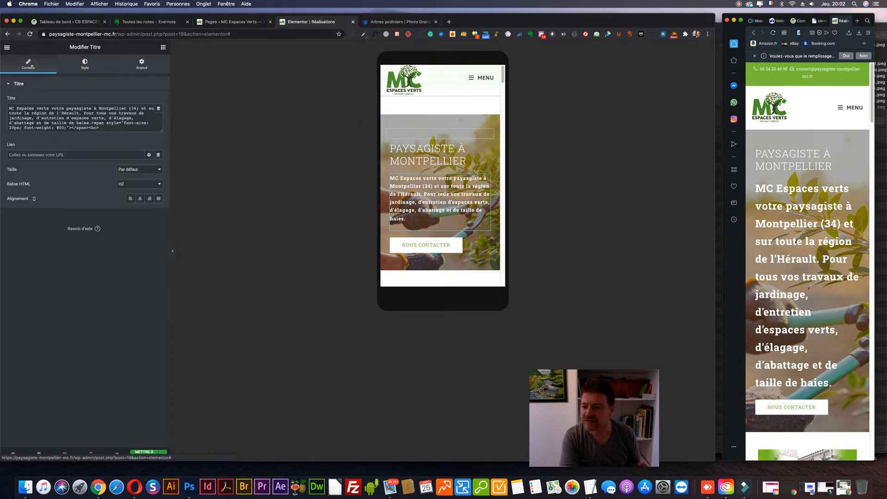
{"action": "left_click", "coordinate": [483, 146]}
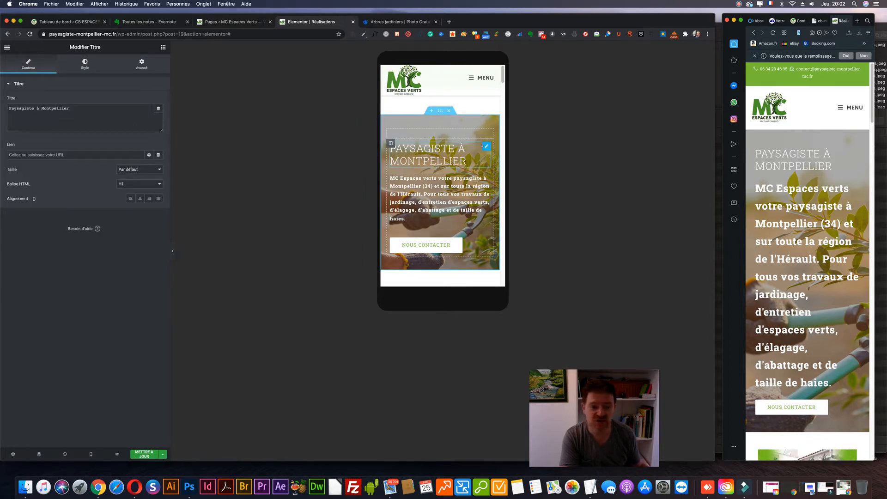
{"action": "left_click", "coordinate": [84, 64]}
{"action": "left_click", "coordinate": [157, 115]}
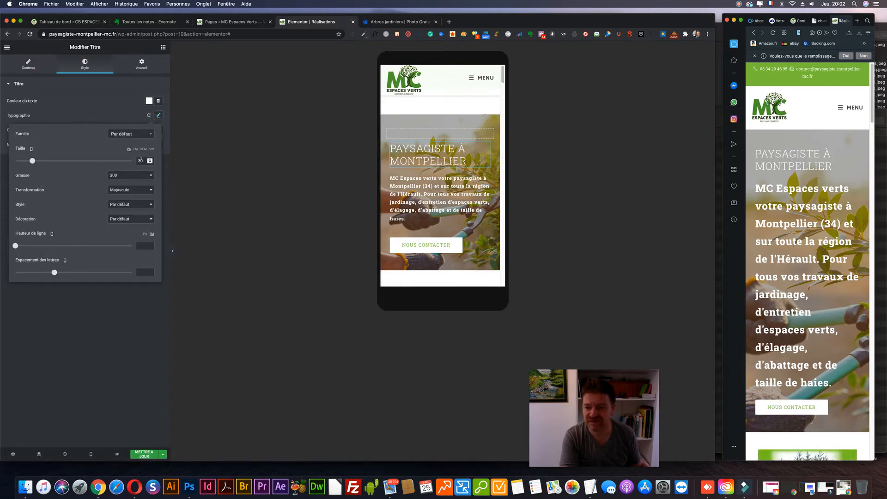
{"action": "left_click_drag", "start_coordinate": [32, 160], "coordinate": [27, 161]}
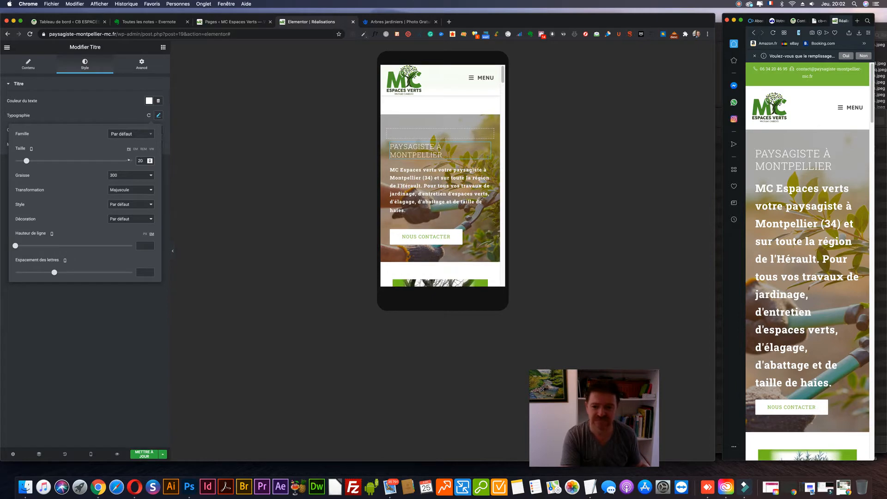
{"action": "left_click", "coordinate": [149, 162]}
{"action": "left_click", "coordinate": [150, 162]}
{"action": "left_click", "coordinate": [150, 162]}
{"action": "left_click", "coordinate": [150, 159]}
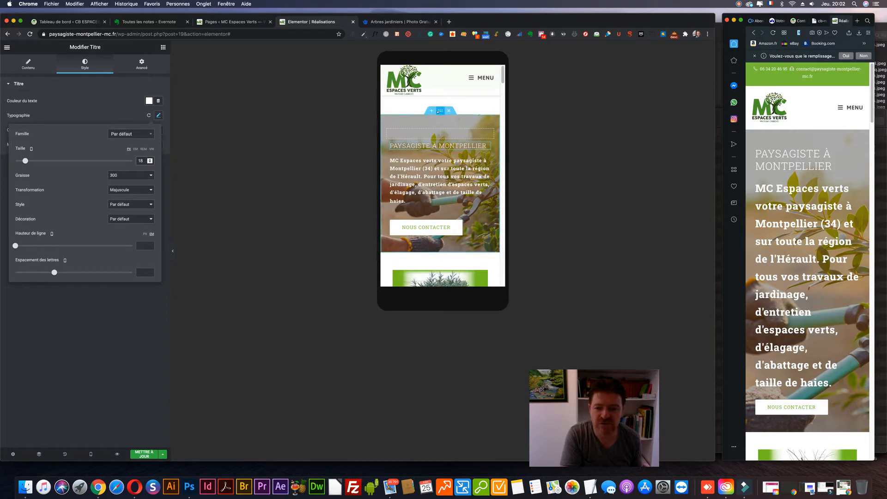
Step: Reduce the banner's H2 description text further to 12 px on mobile
{"action": "left_click", "coordinate": [439, 111]}
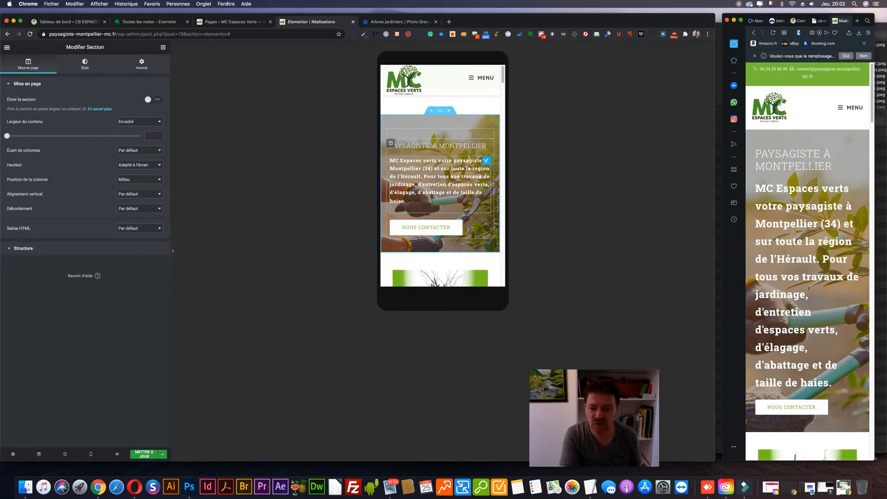
{"action": "left_click", "coordinate": [486, 160]}
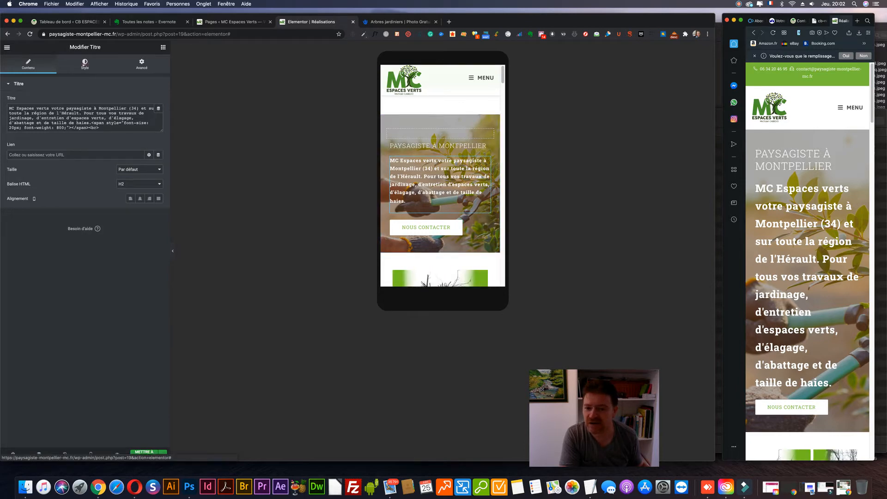
{"action": "left_click", "coordinate": [85, 64]}
{"action": "left_click", "coordinate": [158, 115]}
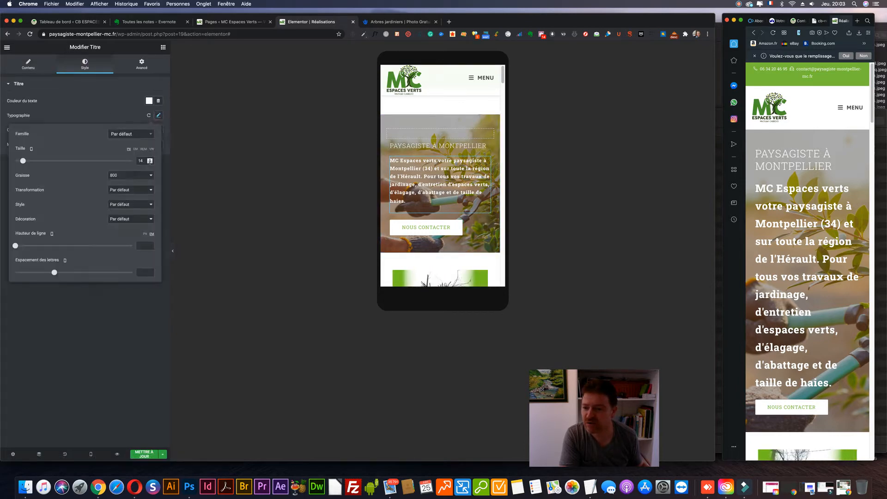
{"action": "left_click", "coordinate": [149, 162]}
{"action": "left_click", "coordinate": [150, 162]}
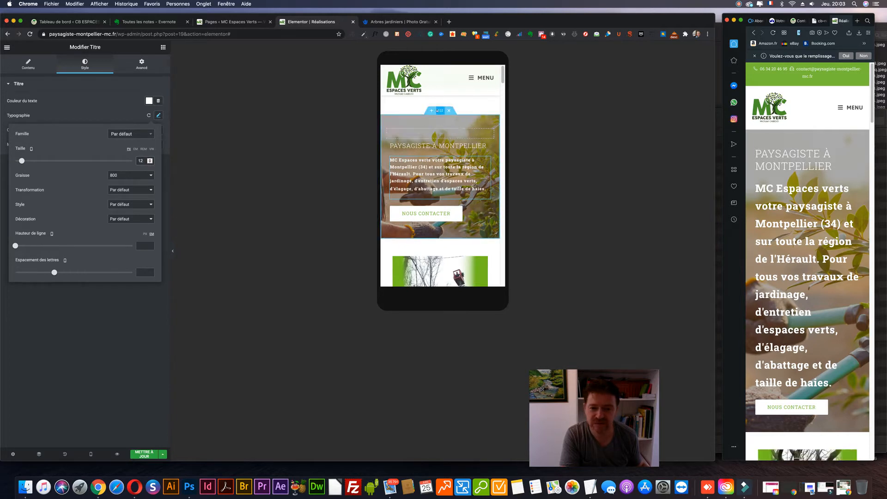
Step: Set the banner section's mobile inner padding to 0 at the top and 15 at the bottom
{"action": "left_click", "coordinate": [438, 111]}
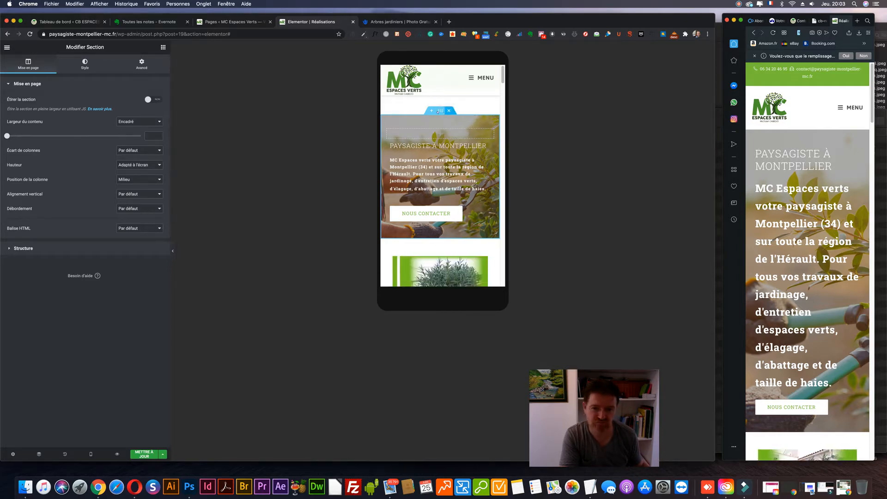
{"action": "left_click", "coordinate": [141, 65]}
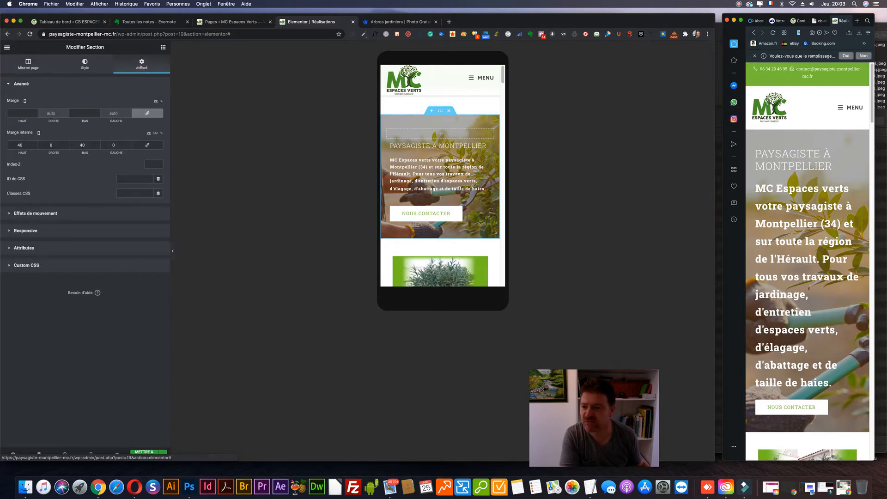
{"action": "left_click", "coordinate": [35, 146]}
{"action": "left_click", "coordinate": [35, 146]}
{"action": "left_click_drag", "start_coordinate": [35, 146], "coordinate": [35, 145]}
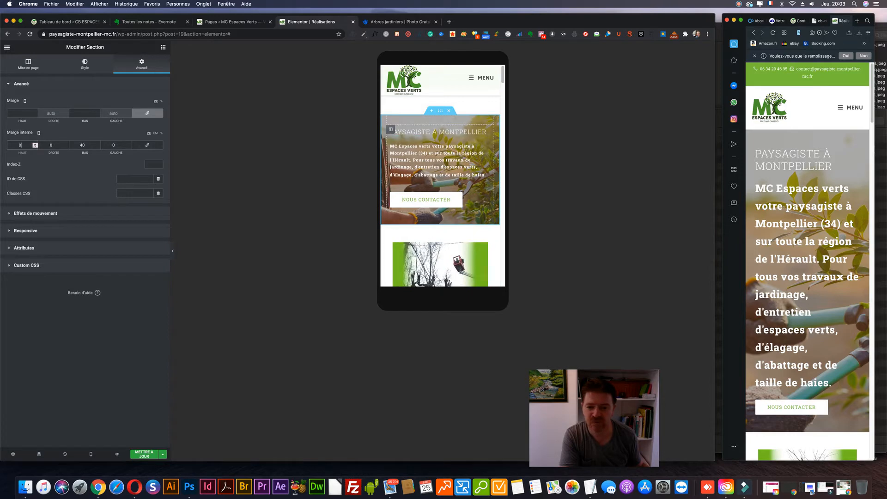
{"action": "left_click_drag", "start_coordinate": [98, 146], "coordinate": [98, 145]}
Step: Change the size of the banner's "Nous contacter" button to Très petit
{"action": "left_click", "coordinate": [480, 197]}
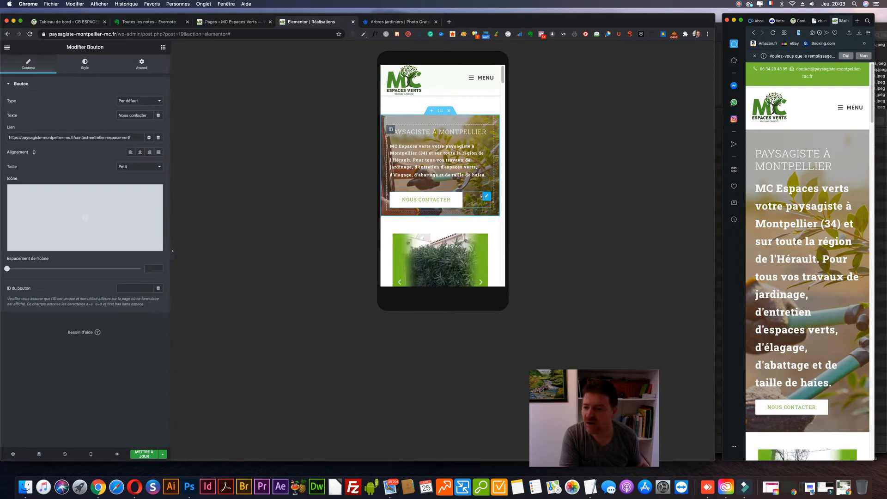
{"action": "left_click", "coordinate": [138, 167]}
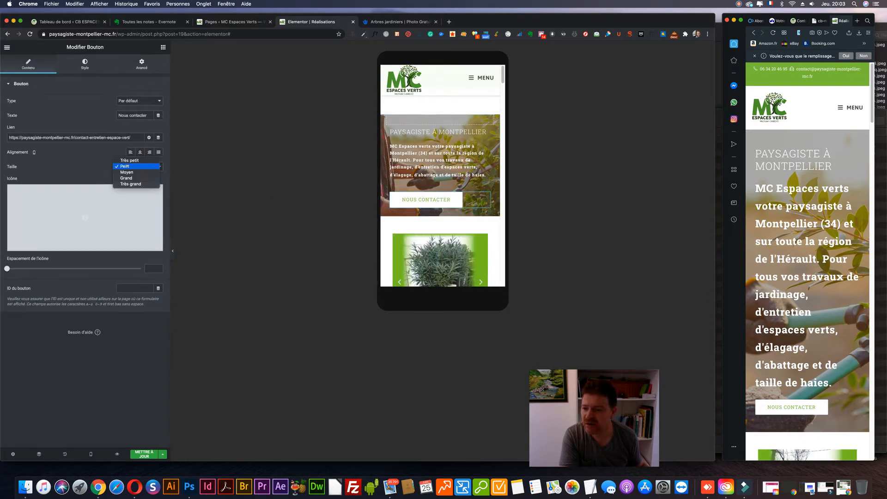
{"action": "left_click", "coordinate": [130, 160]}
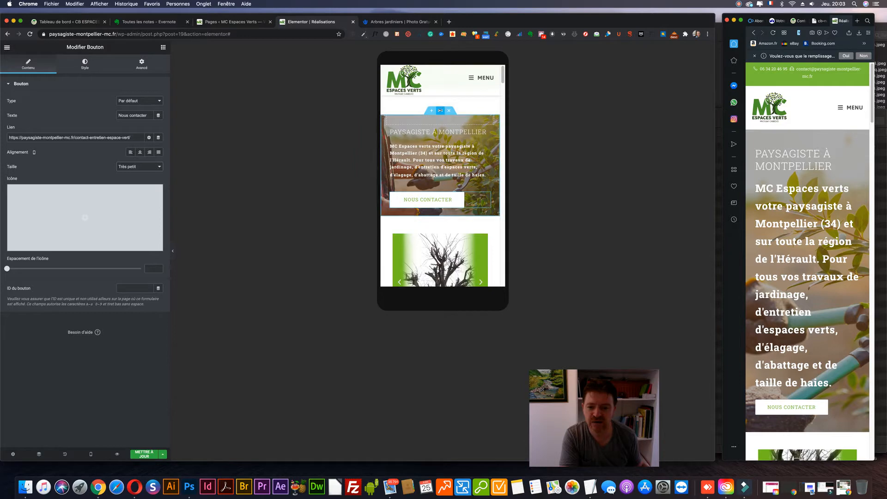
Step: Set the banner section's top and bottom outer margins to 0 for mobile
{"action": "left_click", "coordinate": [440, 110]}
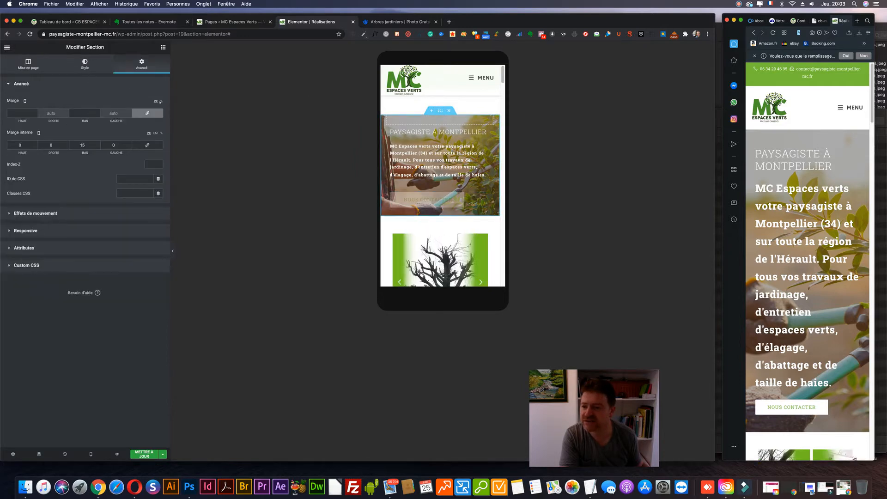
{"action": "left_click", "coordinate": [97, 114]}
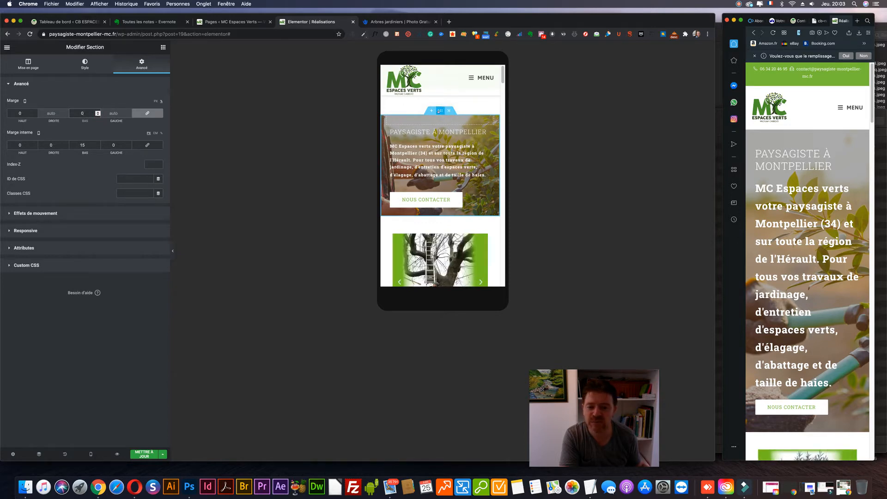
{"action": "scroll", "coordinate": [439, 111], "scroll_direction": "down", "scroll_amount": 1}
{"action": "scroll", "coordinate": [439, 111], "scroll_direction": "up", "scroll_amount": 1}
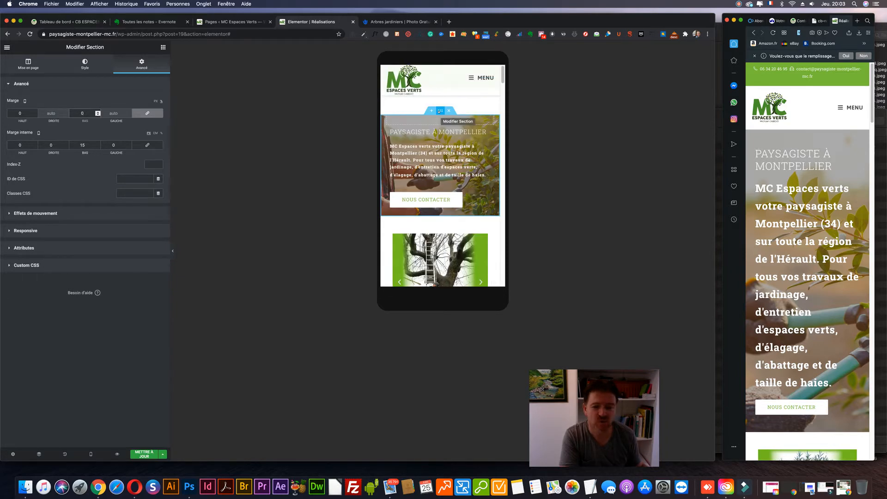
Step: Review the gallery and lower sections of the Réalisations page in the mobile preview and on the live page in Opera
{"action": "scroll", "coordinate": [439, 111], "scroll_direction": "down", "scroll_amount": 3}
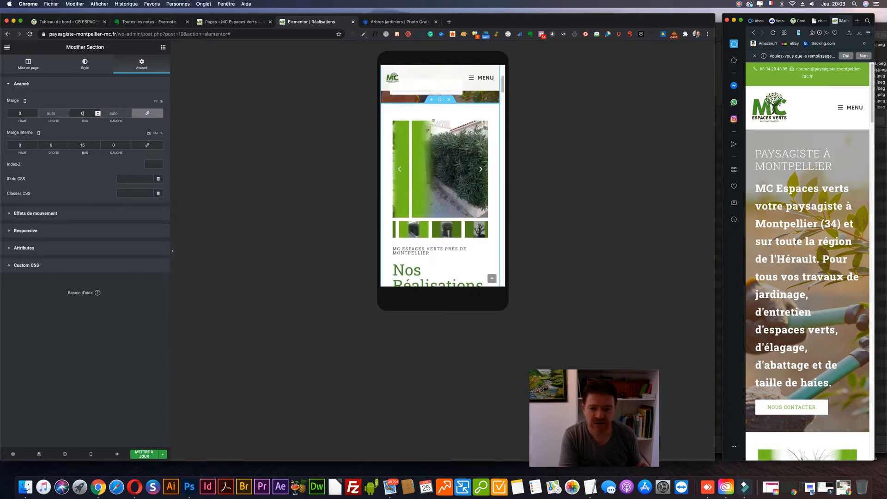
{"action": "scroll", "coordinate": [437, 122], "scroll_direction": "down", "scroll_amount": 3}
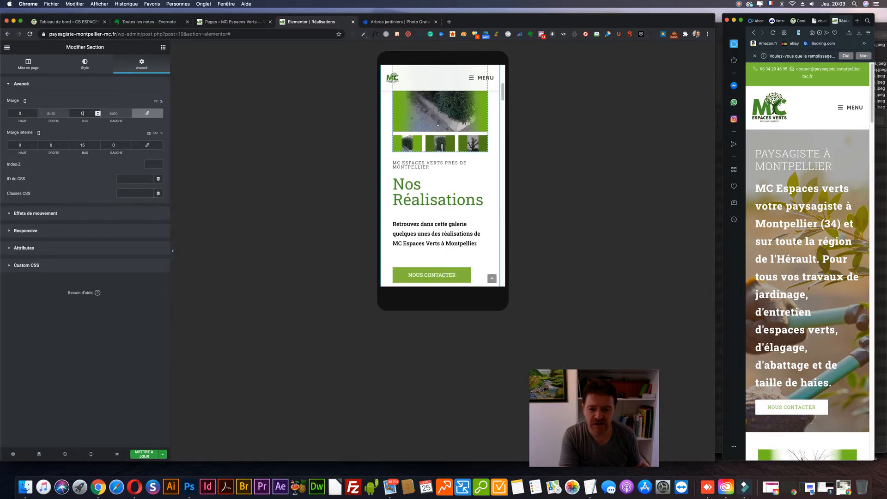
{"action": "scroll", "coordinate": [440, 111], "scroll_direction": "up", "scroll_amount": 3}
{"action": "left_click", "coordinate": [440, 110]}
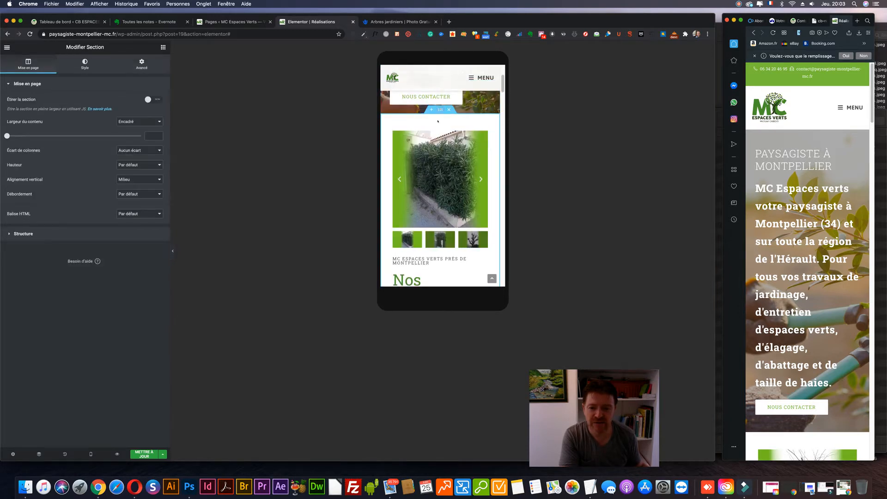
{"action": "scroll", "coordinate": [789, 204], "scroll_direction": "down", "scroll_amount": 7}
{"action": "scroll", "coordinate": [789, 204], "scroll_direction": "down", "scroll_amount": 9}
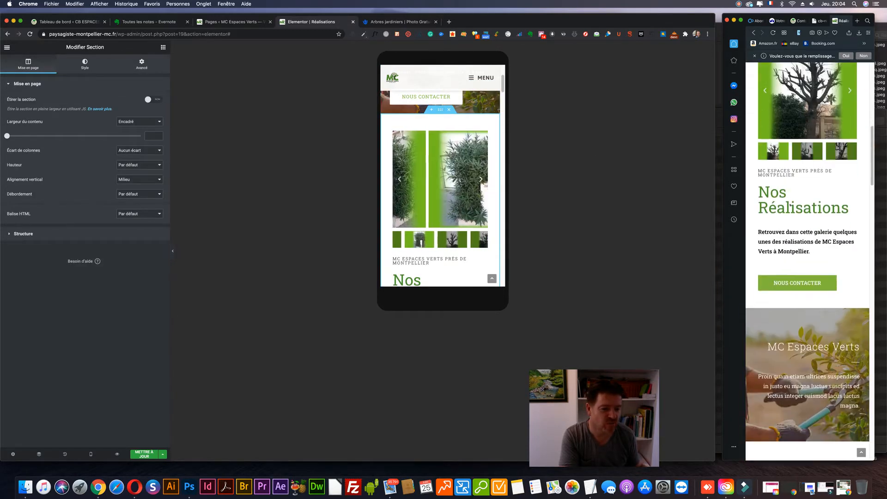
{"action": "scroll", "coordinate": [789, 204], "scroll_direction": "down", "scroll_amount": 2}
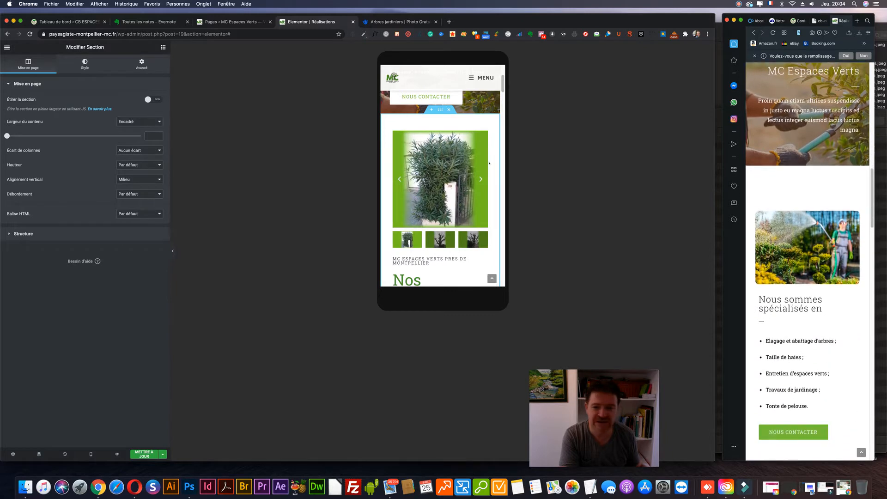
Step: Save the mobile changes and reload the live Réalisations page in Opera
{"action": "left_click", "coordinate": [138, 453]}
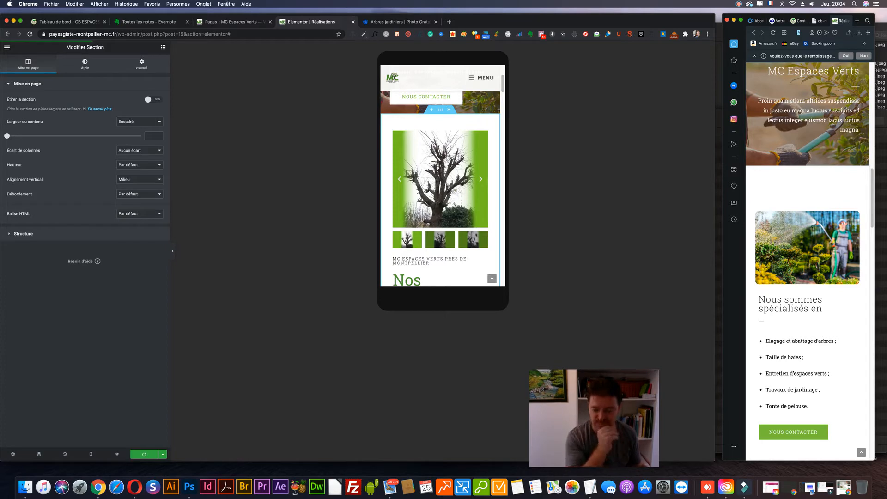
{"action": "scroll", "coordinate": [811, 227], "scroll_direction": "up", "scroll_amount": 14}
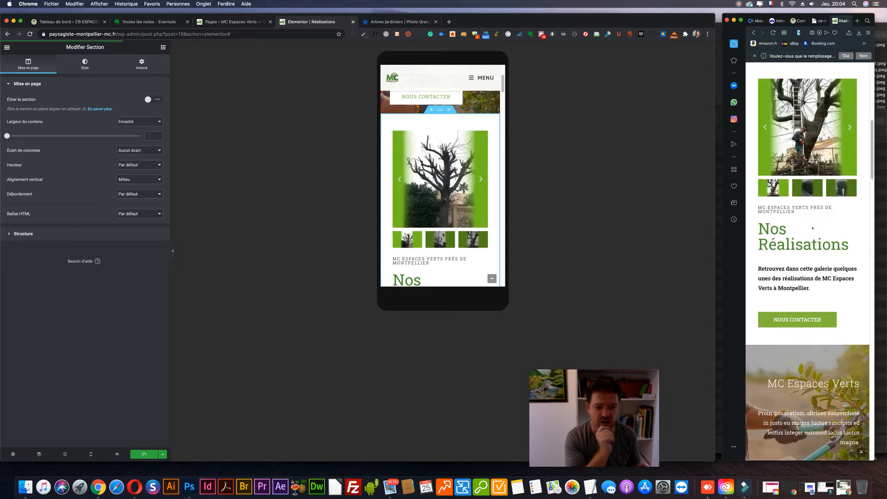
{"action": "scroll", "coordinate": [812, 230], "scroll_direction": "up", "scroll_amount": 3}
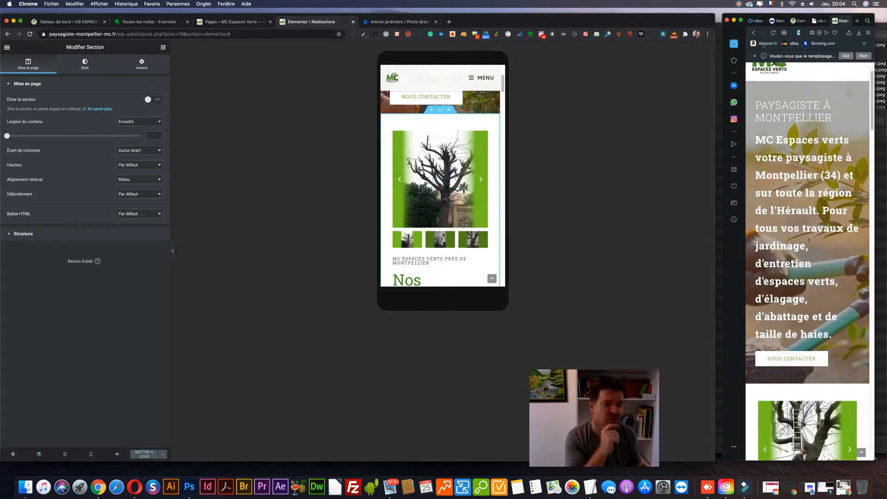
{"action": "left_click", "coordinate": [773, 33]}
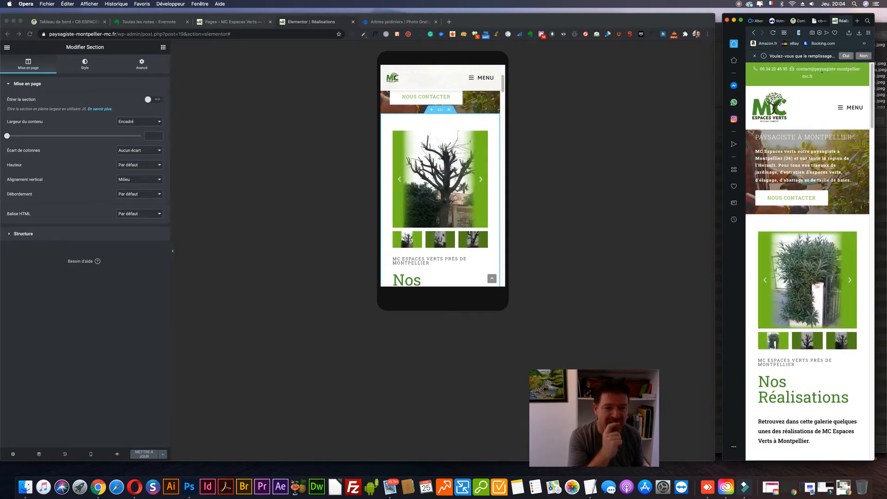
Step: Examine the header's contact details and the sections below the banner on the live mobile page
{"action": "left_click", "coordinate": [4, 48]}
{"action": "left_click", "coordinate": [7, 47]}
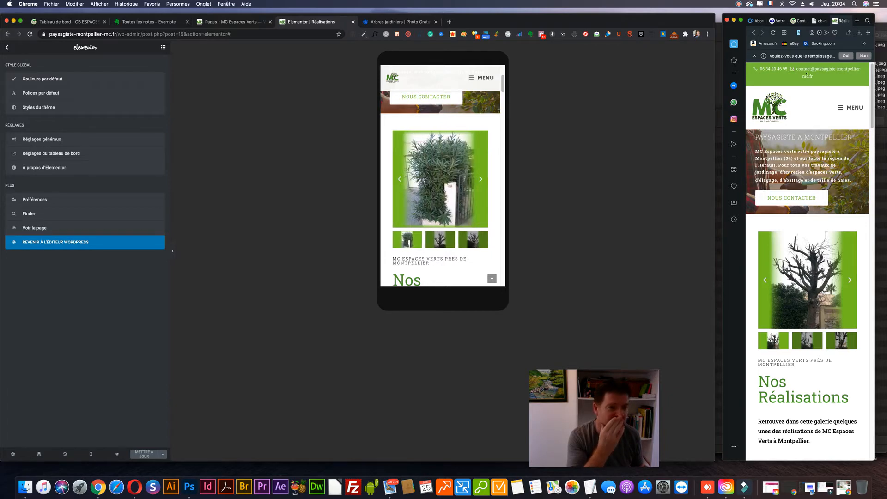
{"action": "left_click_drag", "start_coordinate": [840, 70], "coordinate": [845, 72]}
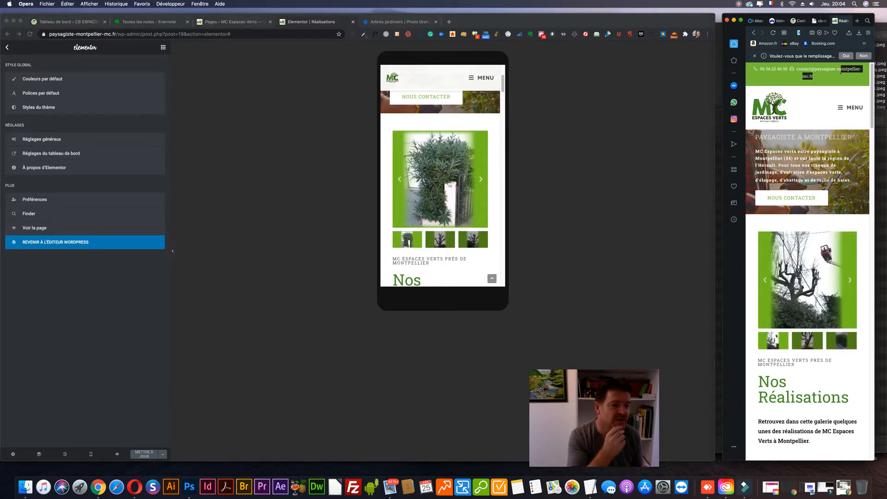
{"action": "left_click", "coordinate": [774, 69]}
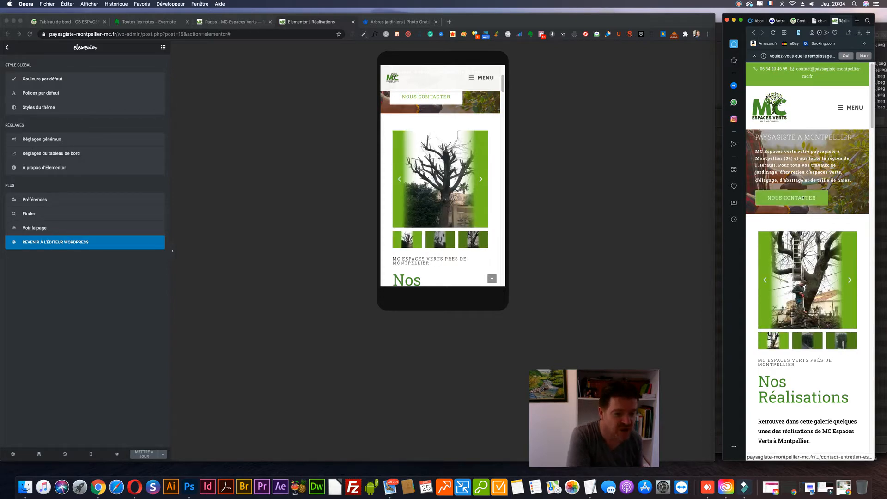
{"action": "scroll", "coordinate": [807, 261], "scroll_direction": "down", "scroll_amount": 10}
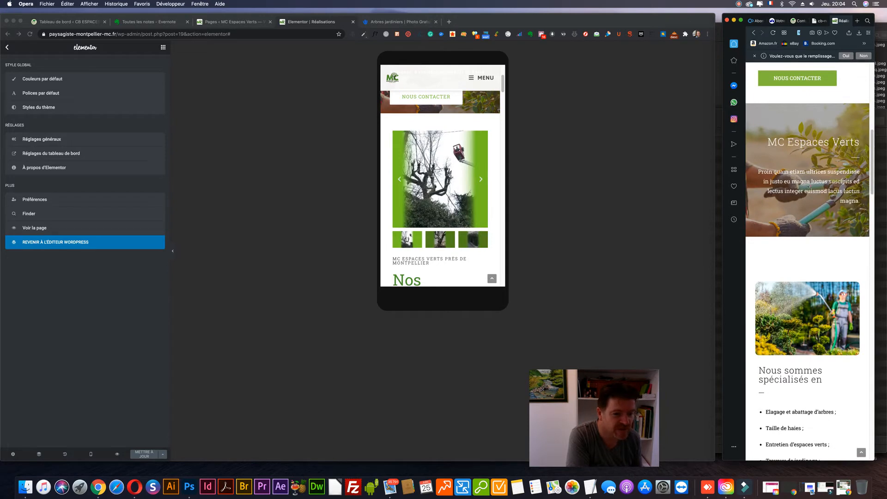
{"action": "scroll", "coordinate": [422, 247], "scroll_direction": "down", "scroll_amount": 8}
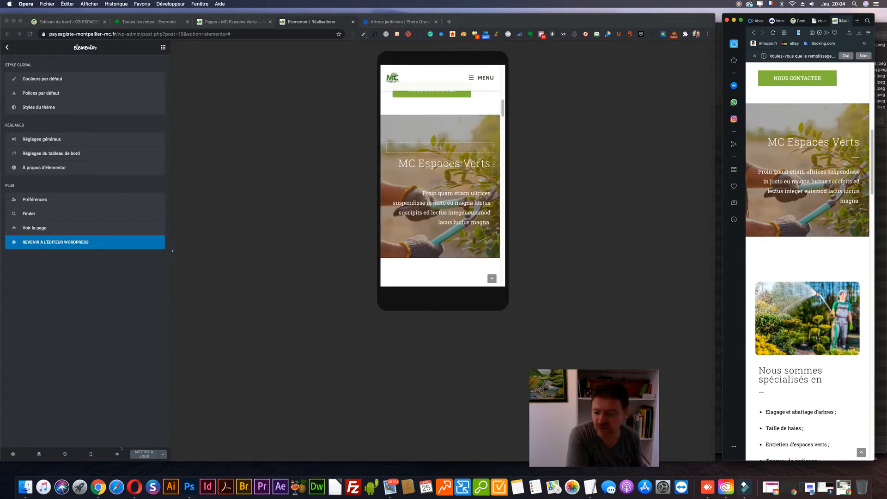
Step: Switch the responsive preview to Tablette and return to the banner
{"action": "left_click", "coordinate": [90, 455]}
{"action": "left_click", "coordinate": [90, 454]}
{"action": "left_click", "coordinate": [79, 418]}
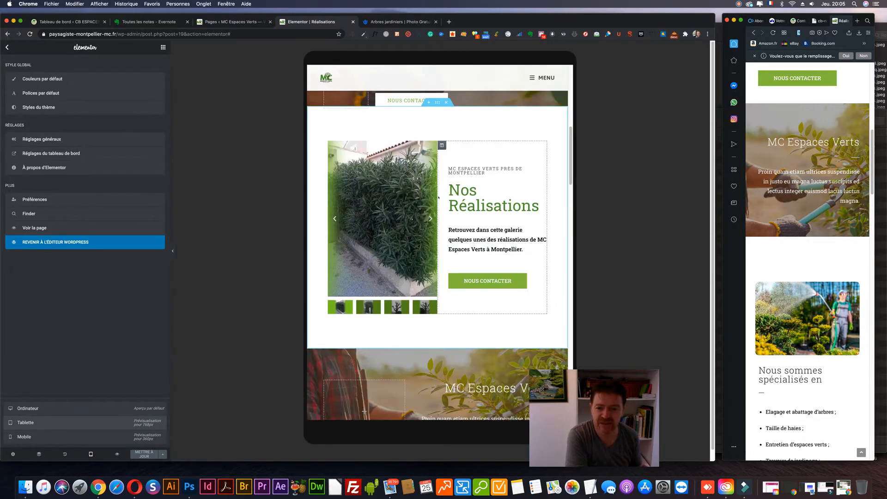
{"action": "scroll", "coordinate": [453, 222], "scroll_direction": "up", "scroll_amount": 10}
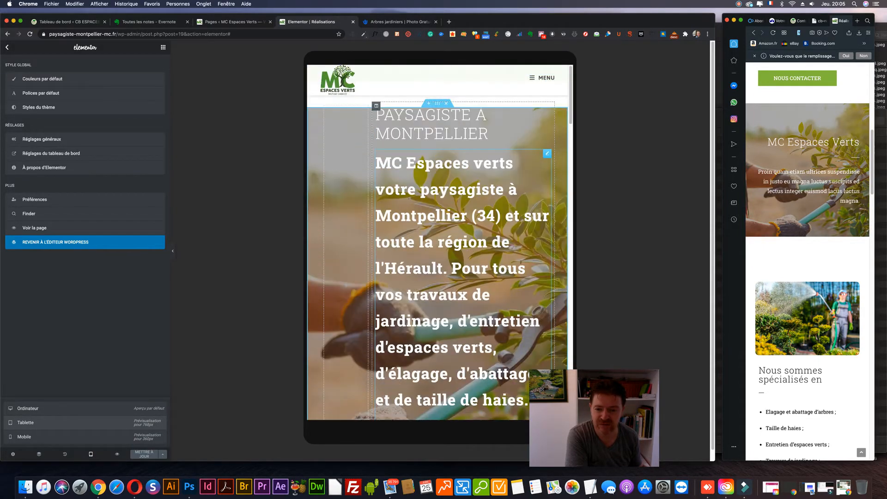
Step: Set the banner's H2 description text size to 21 px on tablet
{"action": "left_click", "coordinate": [546, 154]}
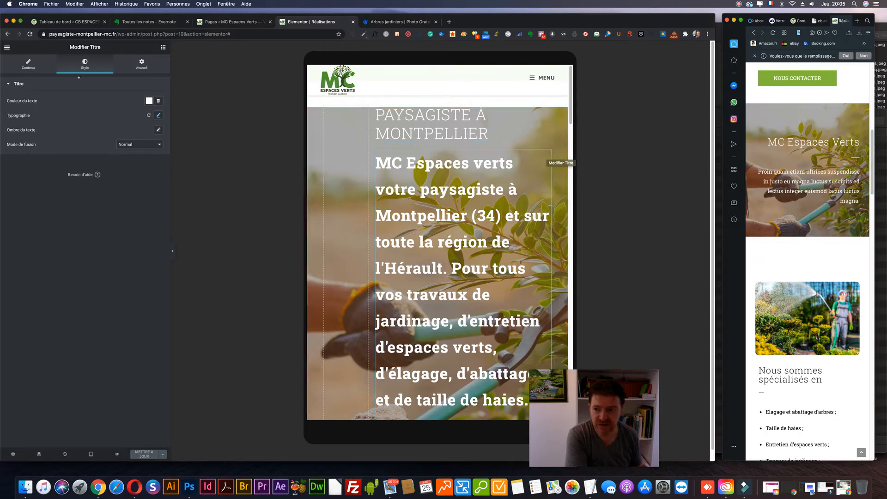
{"action": "left_click", "coordinate": [28, 65]}
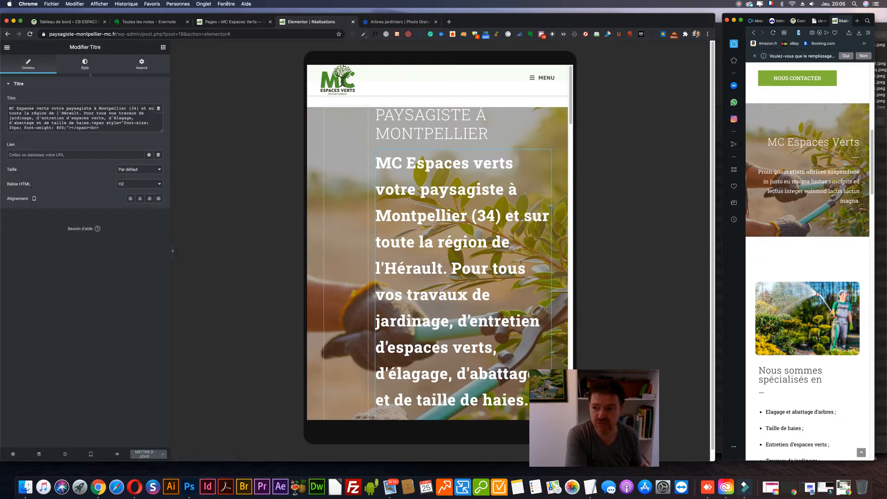
{"action": "left_click", "coordinate": [84, 64]}
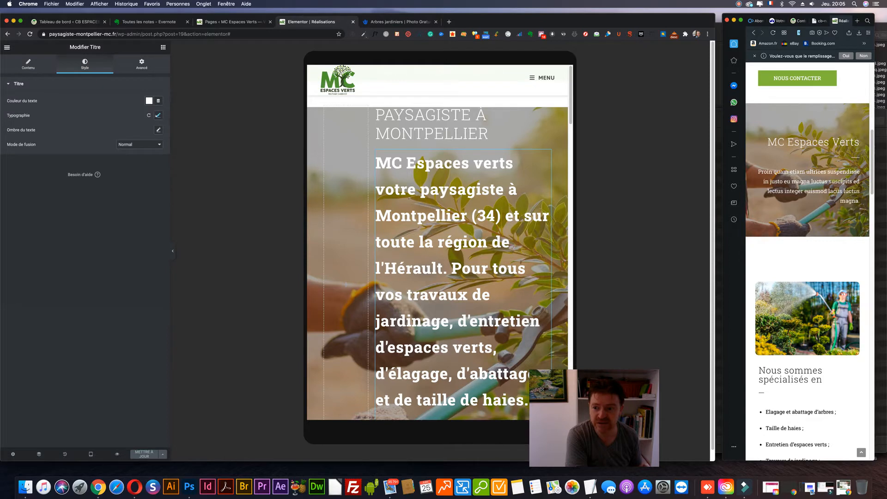
{"action": "left_click", "coordinate": [157, 116]}
{"action": "left_click_drag", "start_coordinate": [41, 161], "coordinate": [27, 161]}
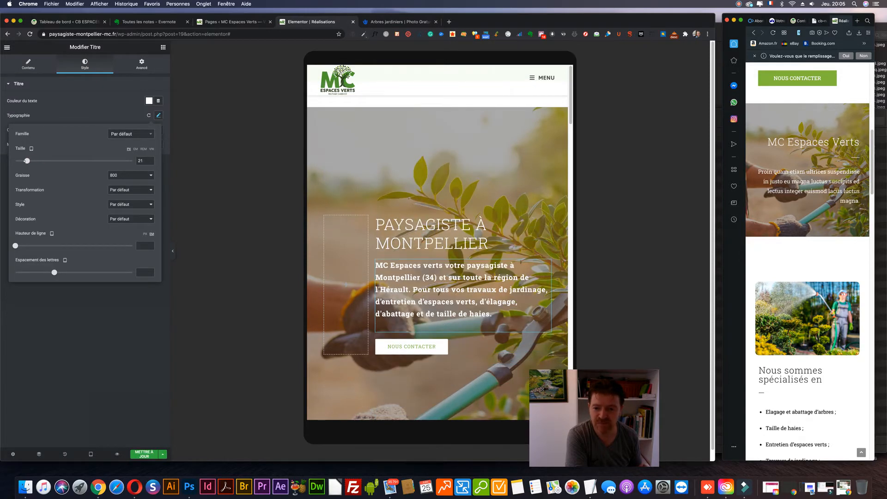
Step: Set the banner section's tablet inner padding to 0 on all sides
{"action": "left_click", "coordinate": [144, 60]}
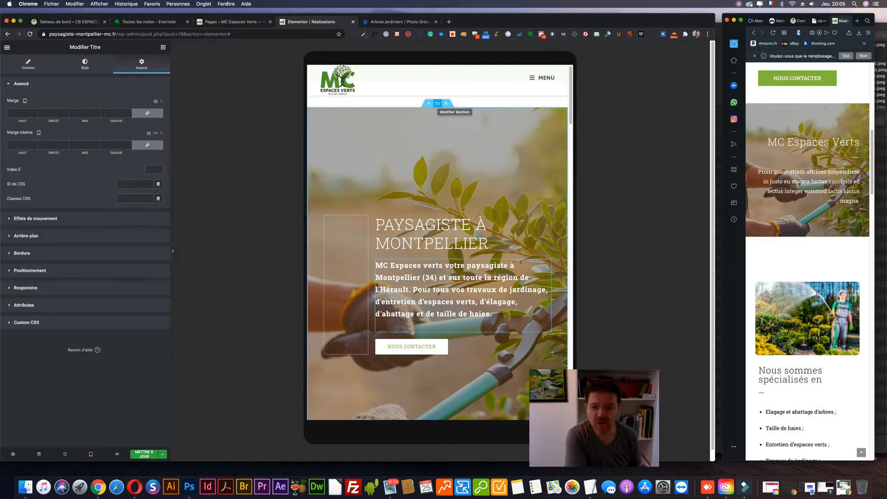
{"action": "left_click", "coordinate": [437, 103]}
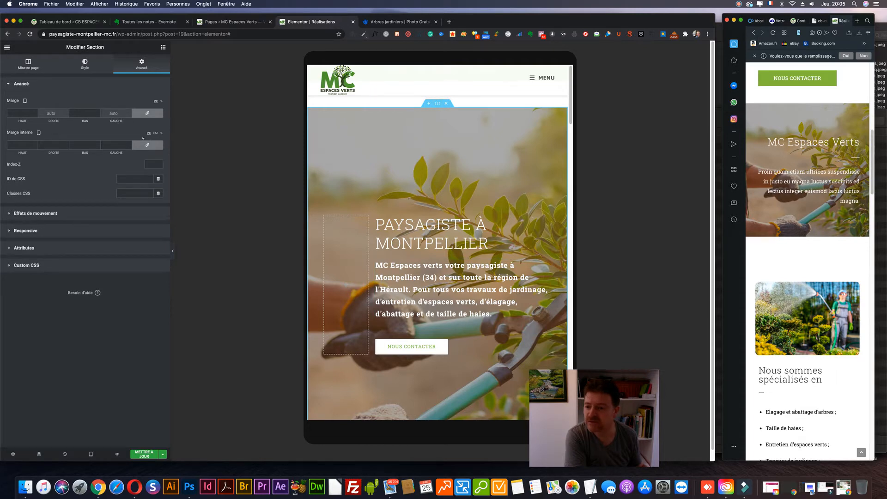
{"action": "left_click", "coordinate": [114, 146]}
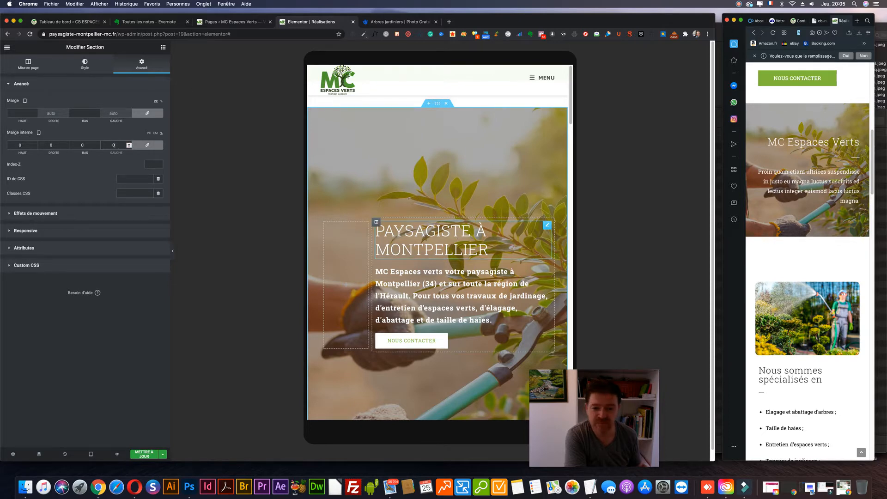
Step: Set the text size of the banner's H1 title "Paysagiste à Montpellier" to 33 px on tablet
{"action": "scroll", "coordinate": [457, 241], "scroll_direction": "down", "scroll_amount": 3}
{"action": "scroll", "coordinate": [457, 241], "scroll_direction": "up", "scroll_amount": 2}
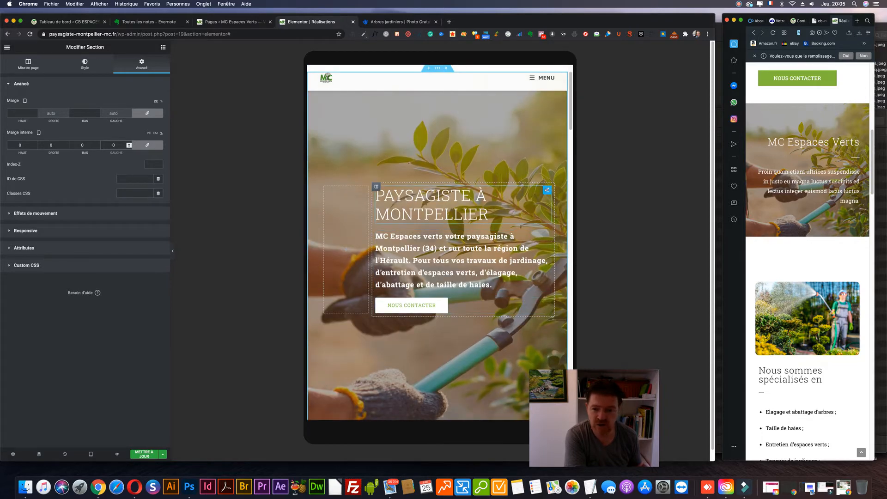
{"action": "left_click", "coordinate": [547, 190]}
{"action": "left_click", "coordinate": [27, 64]}
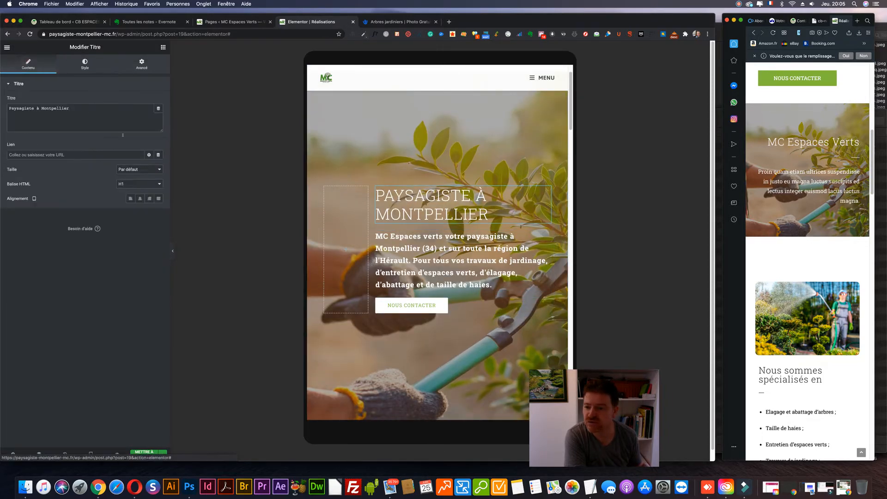
{"action": "left_click", "coordinate": [84, 64]}
{"action": "left_click", "coordinate": [157, 115]}
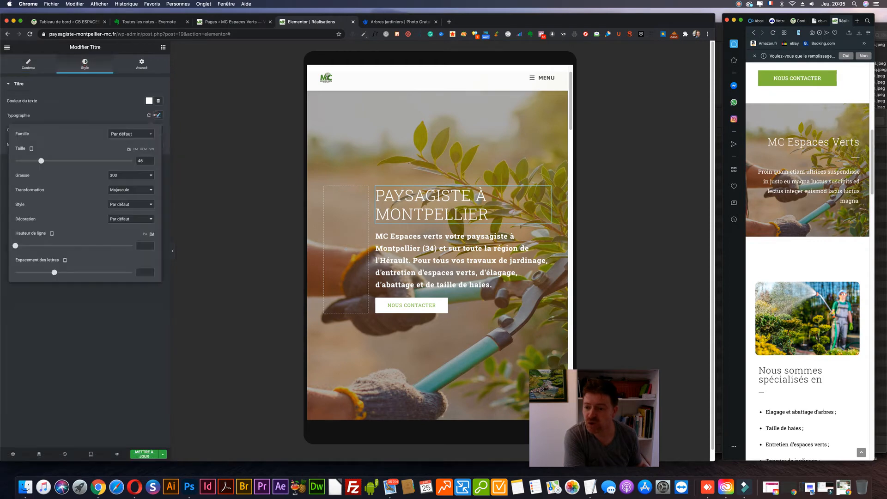
{"action": "left_click_drag", "start_coordinate": [41, 161], "coordinate": [34, 160]}
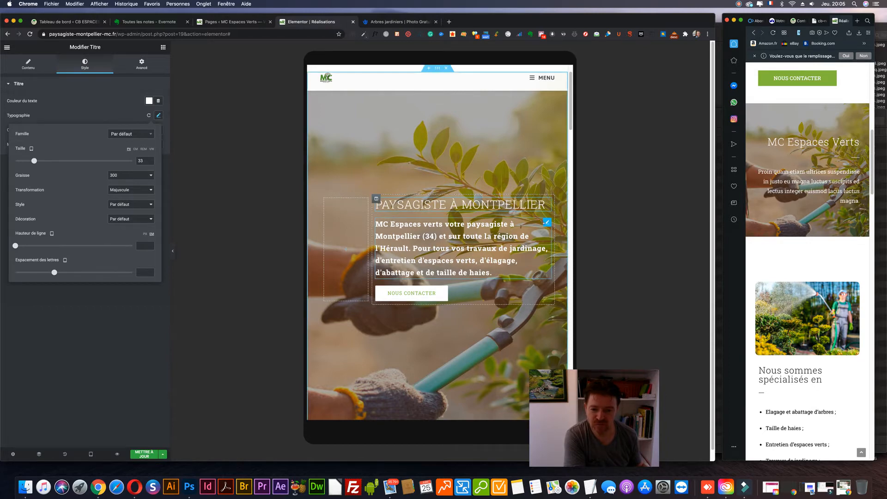
Step: Reduce the banner's H2 description text to 19 px on tablet
{"action": "left_click", "coordinate": [141, 64]}
{"action": "left_click", "coordinate": [85, 64]}
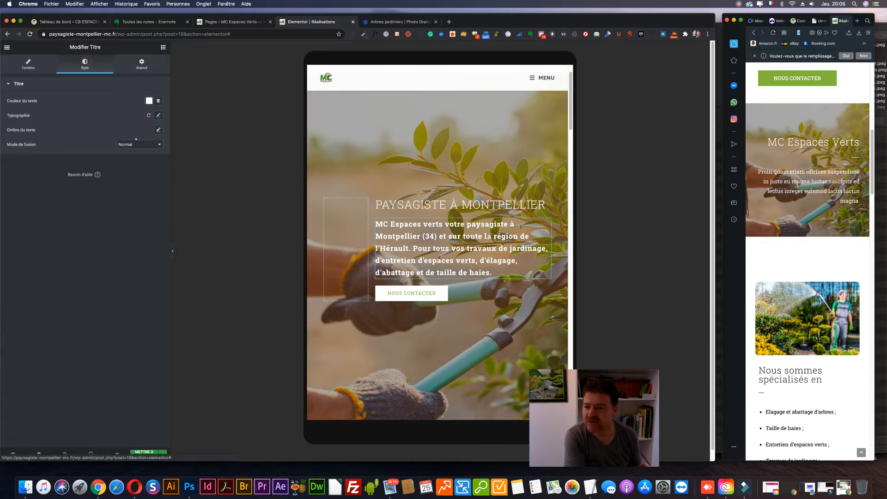
{"action": "left_click", "coordinate": [157, 115]}
{"action": "key", "text": "Down"}
{"action": "key", "text": "Down"}
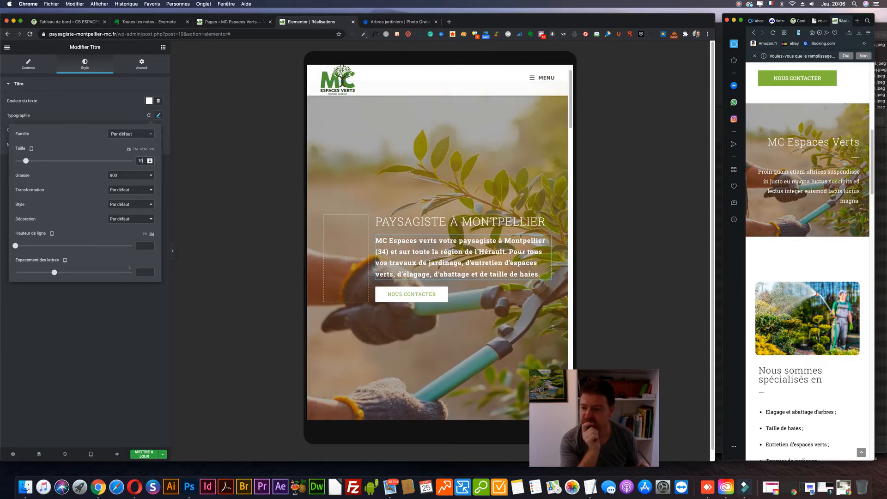
{"action": "left_click", "coordinate": [87, 302]}
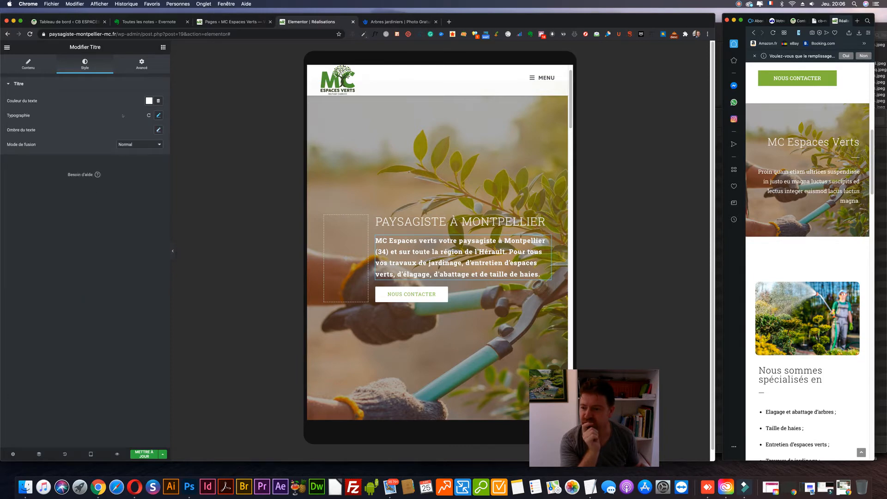
Step: Review the sections below the banner in the tablet preview and save the page
{"action": "left_click", "coordinate": [28, 64]}
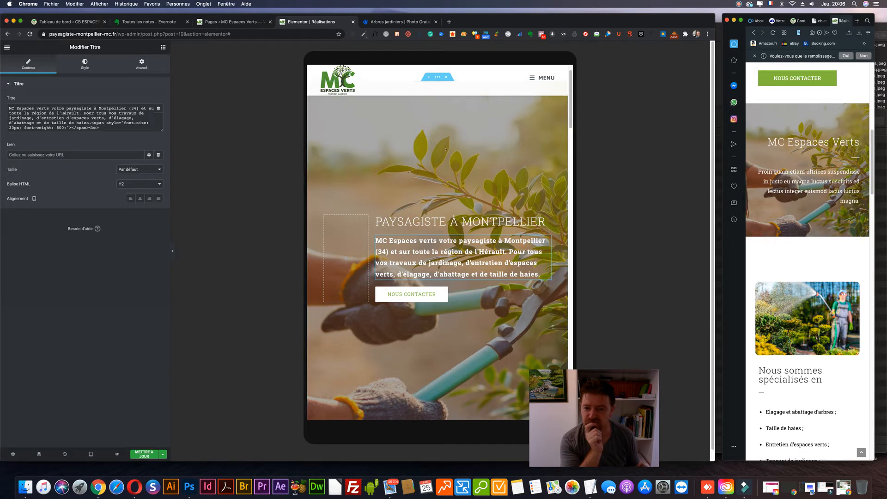
{"action": "scroll", "coordinate": [441, 158], "scroll_direction": "down", "scroll_amount": 5}
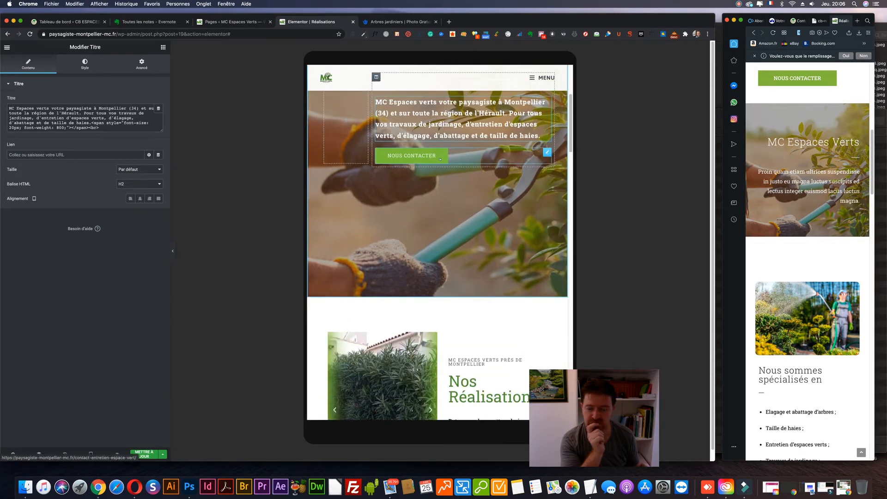
{"action": "scroll", "coordinate": [442, 158], "scroll_direction": "down", "scroll_amount": 5}
{"action": "scroll", "coordinate": [441, 160], "scroll_direction": "down", "scroll_amount": 8}
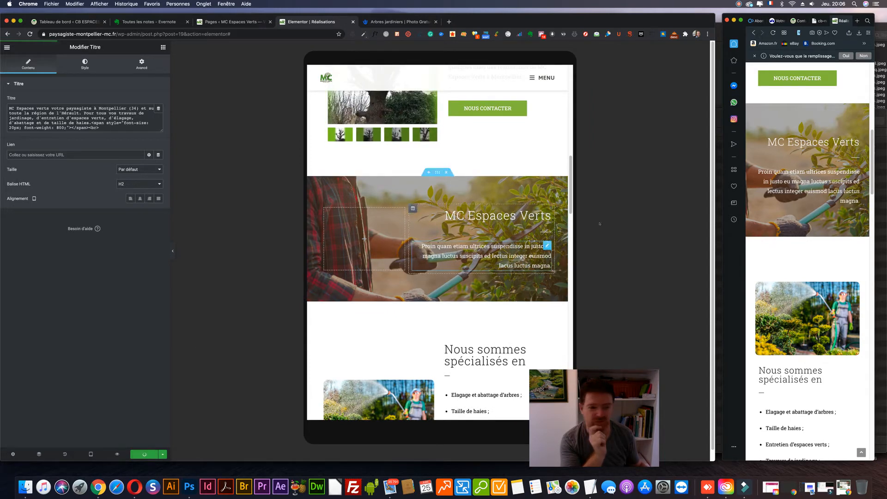
Step: Widen the Opera window to about tablet width and reload the live Réalisations page to check the banner
{"action": "left_click_drag", "start_coordinate": [722, 92], "coordinate": [571, 86]}
{"action": "scroll", "coordinate": [670, 117], "scroll_direction": "up", "scroll_amount": 5}
{"action": "scroll", "coordinate": [732, 261], "scroll_direction": "up", "scroll_amount": 4}
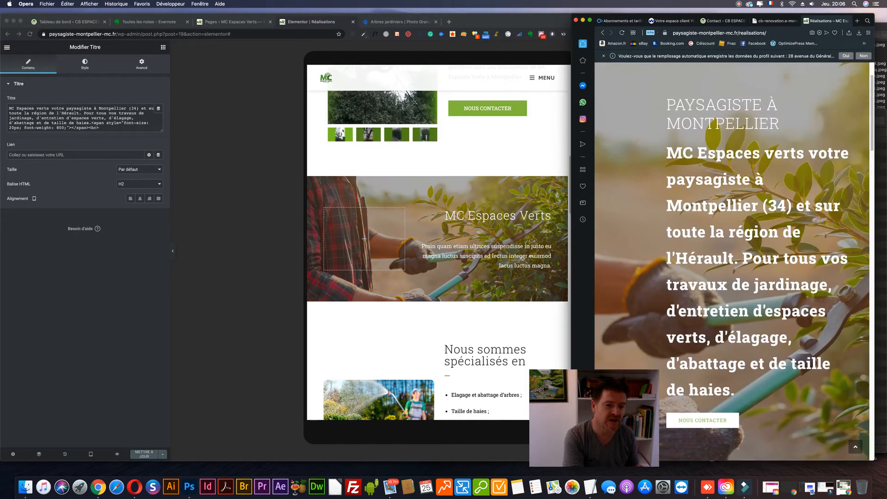
{"action": "left_click_drag", "start_coordinate": [553, 153], "coordinate": [554, 155]}
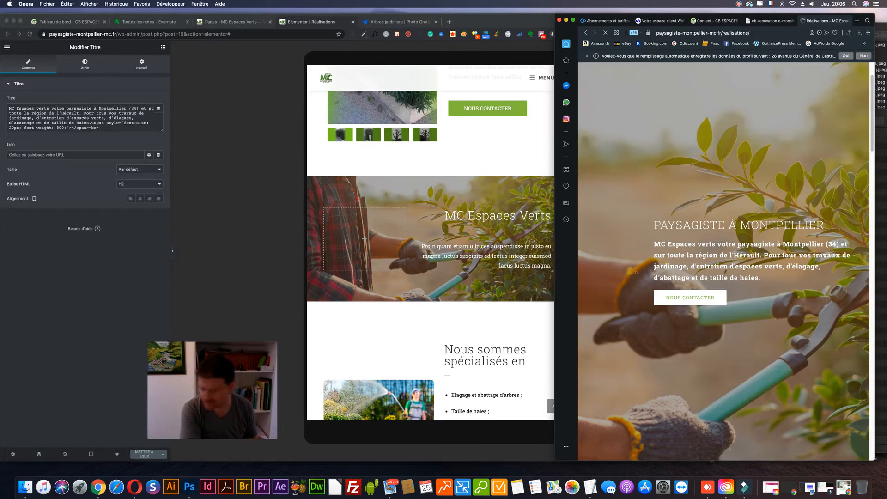
Step: Review the live Réalisations page from the banner to the specialities section at tablet width
{"action": "scroll", "coordinate": [697, 279], "scroll_direction": "down", "scroll_amount": 1}
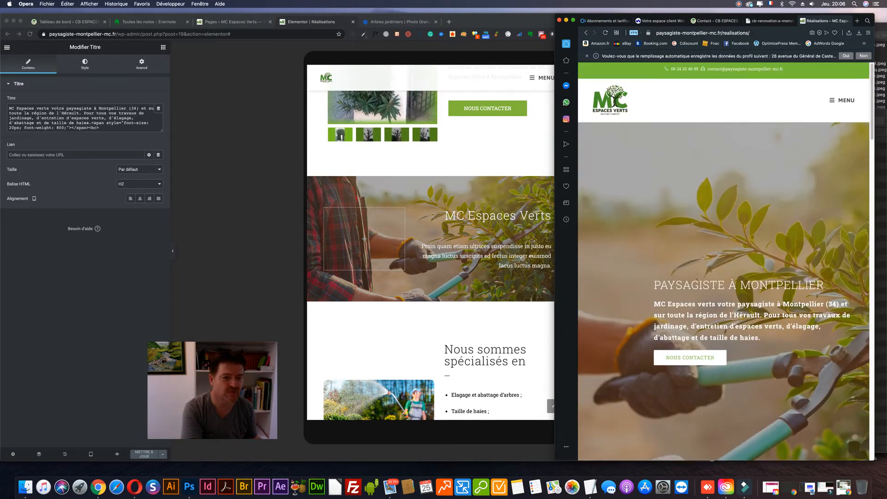
{"action": "scroll", "coordinate": [697, 279], "scroll_direction": "down", "scroll_amount": 6}
{"action": "scroll", "coordinate": [696, 279], "scroll_direction": "down", "scroll_amount": 5}
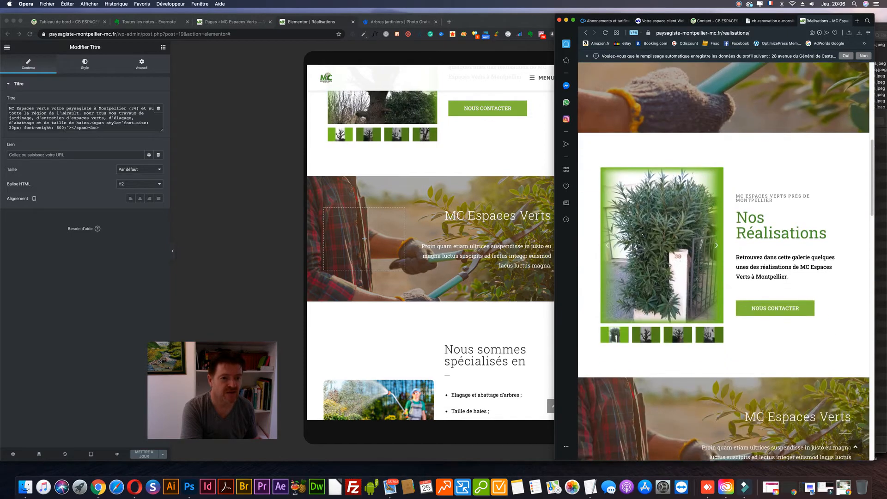
{"action": "scroll", "coordinate": [696, 278], "scroll_direction": "down", "scroll_amount": 3}
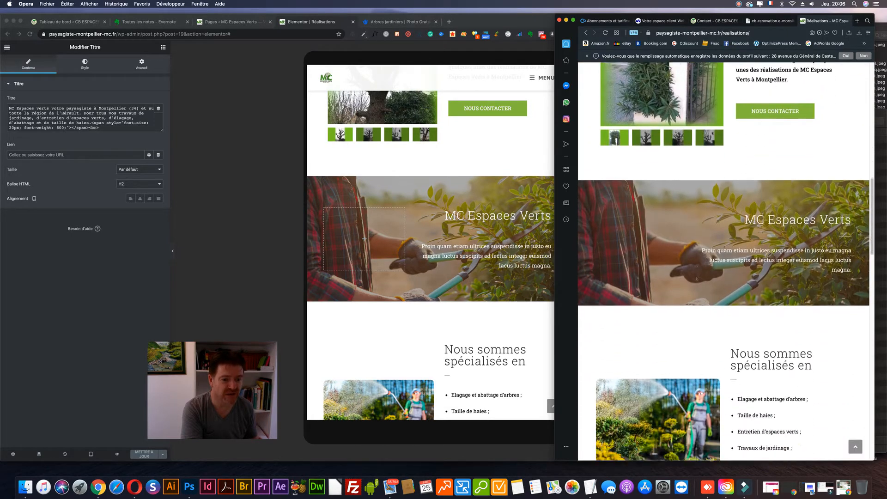
Step: Return to Elementor in Chrome, switch the page preview to desktop and widen the browser window
{"action": "left_click", "coordinate": [115, 266]}
{"action": "left_click", "coordinate": [91, 454]}
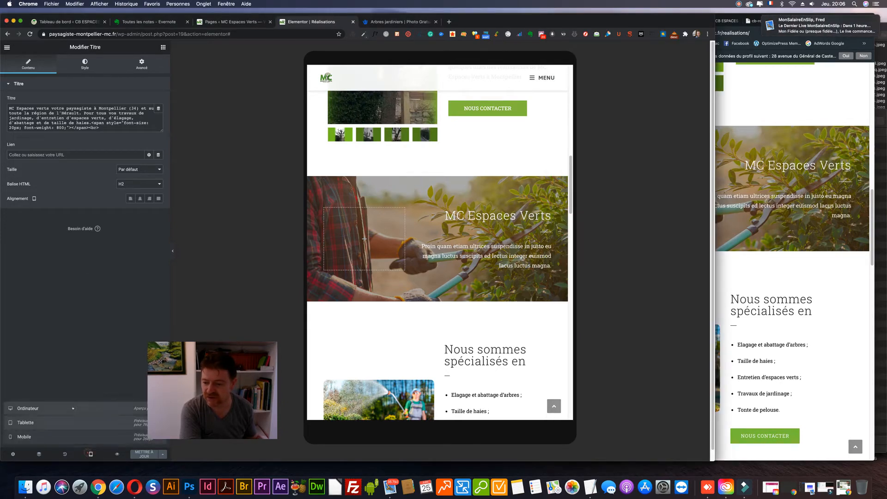
{"action": "left_click", "coordinate": [83, 408]}
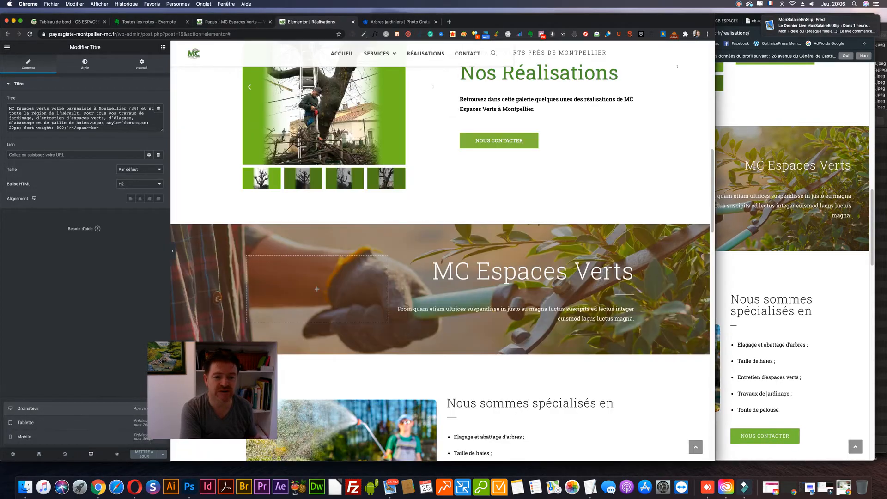
{"action": "scroll", "coordinate": [508, 231], "scroll_direction": "up", "scroll_amount": 9}
{"action": "left_click_drag", "start_coordinate": [715, 85], "coordinate": [860, 84]}
{"action": "scroll", "coordinate": [580, 173], "scroll_direction": "down", "scroll_amount": 2}
{"action": "scroll", "coordinate": [581, 173], "scroll_direction": "down", "scroll_amount": 7}
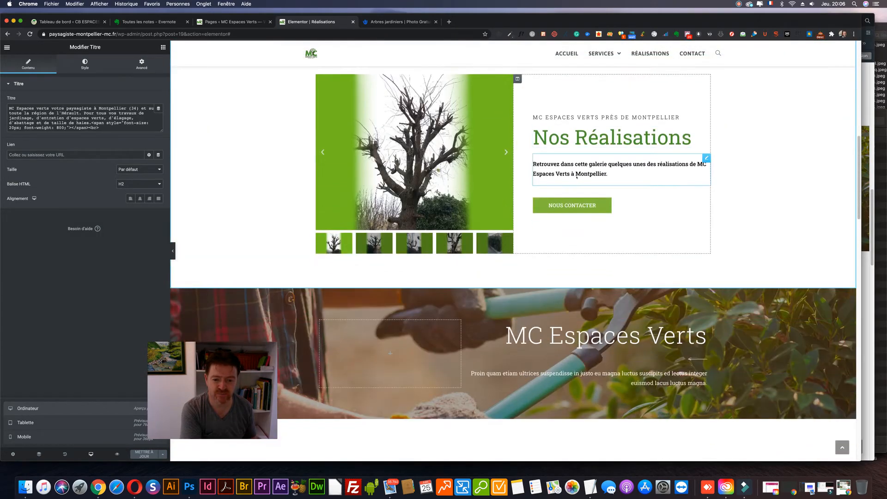
Step: Replace the placeholder text under the "MC Espaces Verts" heading with "Frais de déplacement OFFERTS pour nos clients."
{"action": "scroll", "coordinate": [576, 176], "scroll_direction": "down", "scroll_amount": 4}
{"action": "left_click", "coordinate": [577, 196]}
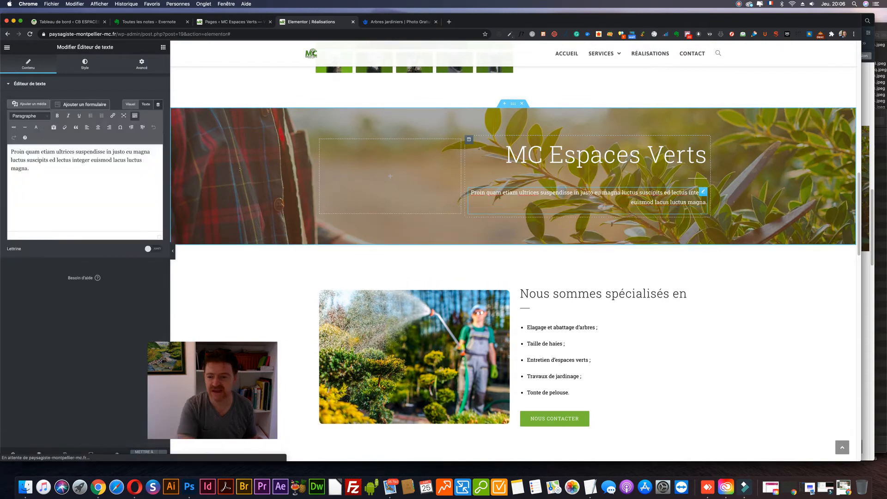
{"action": "triple_click", "coordinate": [89, 160]}
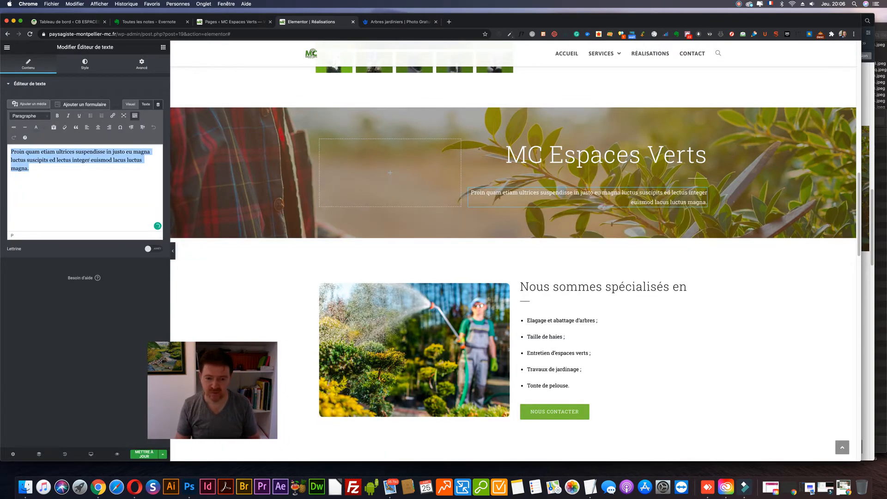
{"action": "type", "text": "Déplacement"}
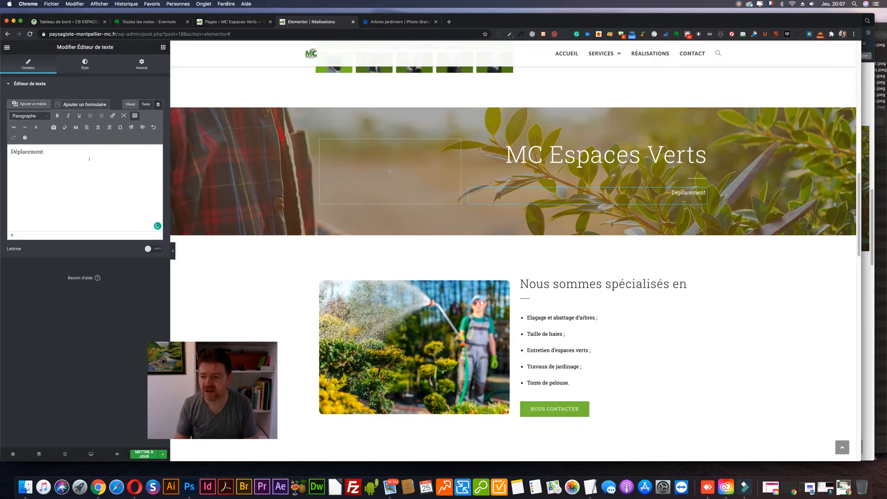
{"action": "type", "text": "RAIS"}
{"action": "key", "text": "BackSpace"}
{"action": "key", "text": "BackSpace"}
{"action": "key", "text": "BackSpace"}
{"action": "key", "text": "BackSpace"}
{"action": "key", "text": "BackSpace"}
{"action": "type", "text": "Frais de d"}
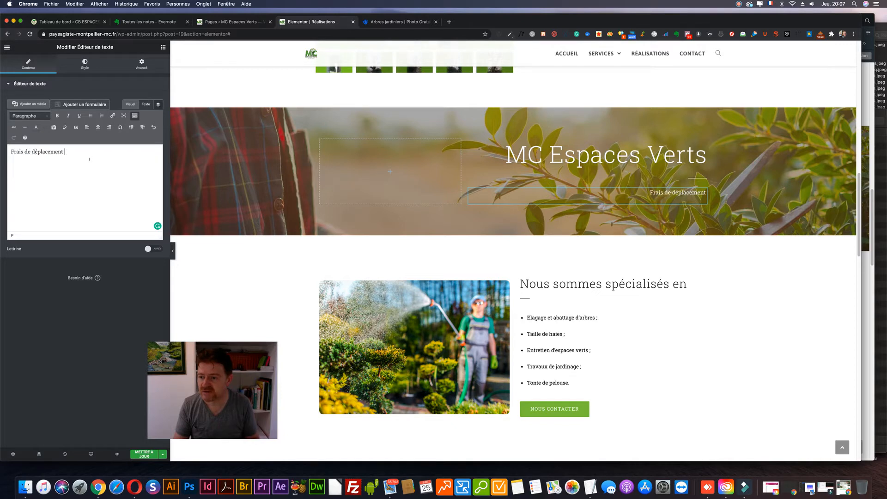
{"action": "type", "text": "éplacement OFFERT"}
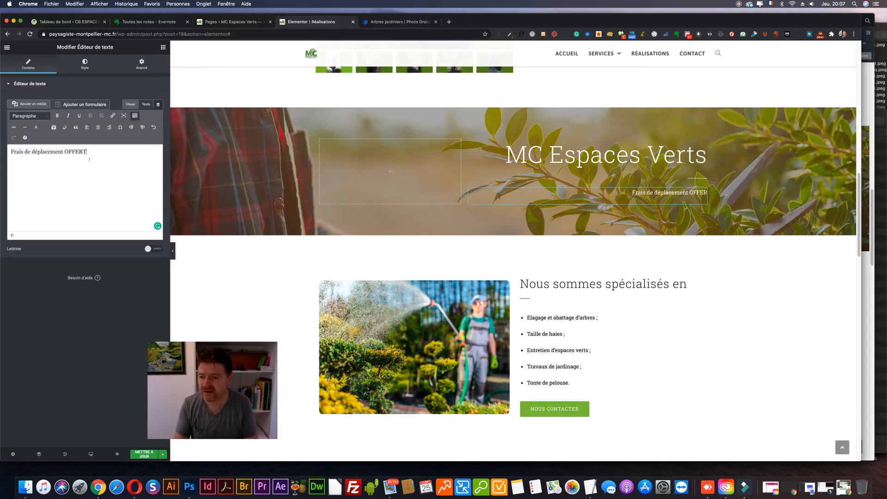
{"action": "type", "text": "S"}
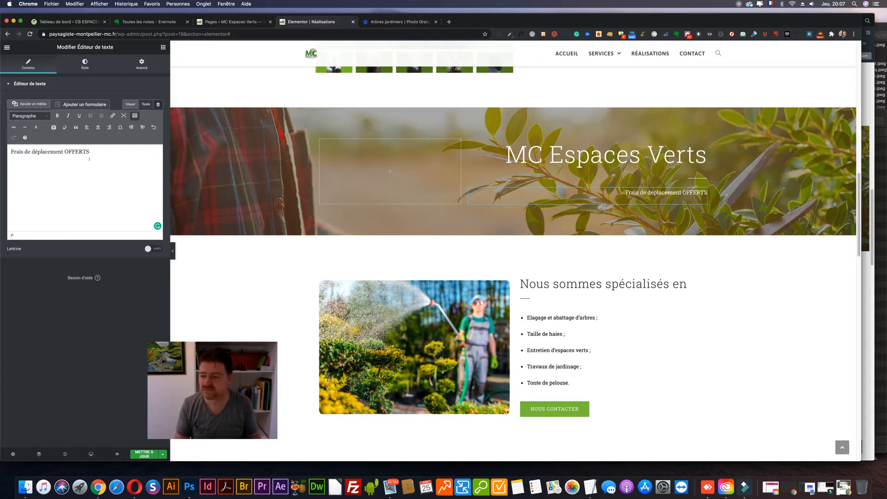
{"action": "type", "text": " pour nos"}
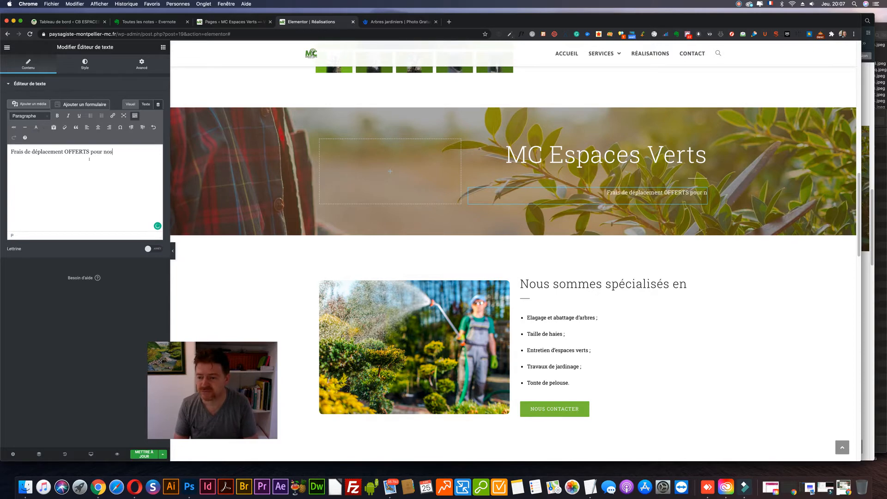
{"action": "type", "text": " clients."}
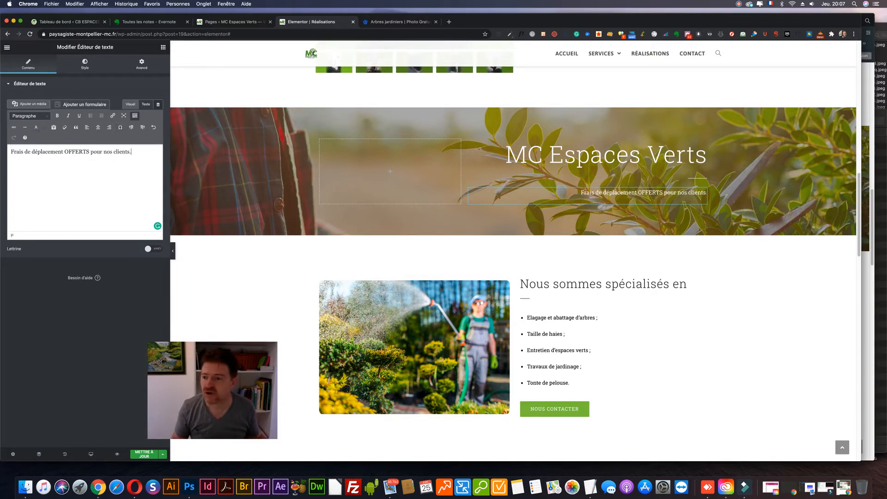
Step: Give the travel-costs text a font weight of 800 and a larger desktop size, and save the page
{"action": "left_click", "coordinate": [85, 63]}
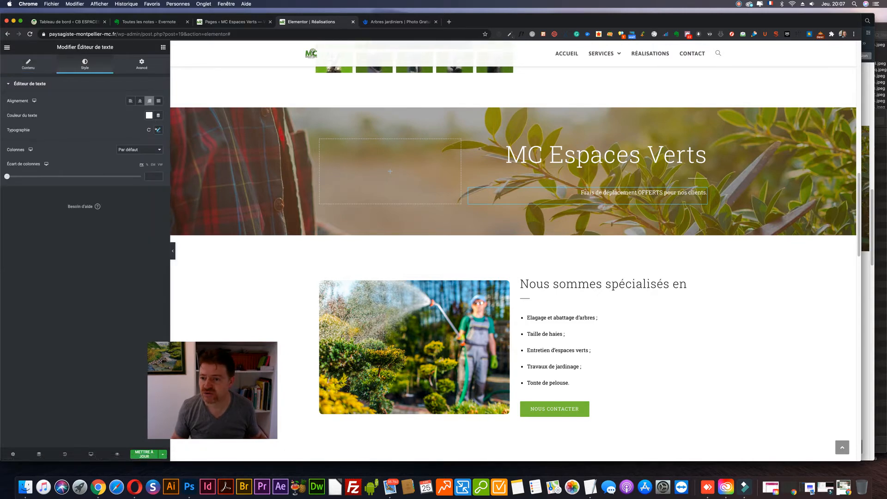
{"action": "left_click", "coordinate": [158, 129]}
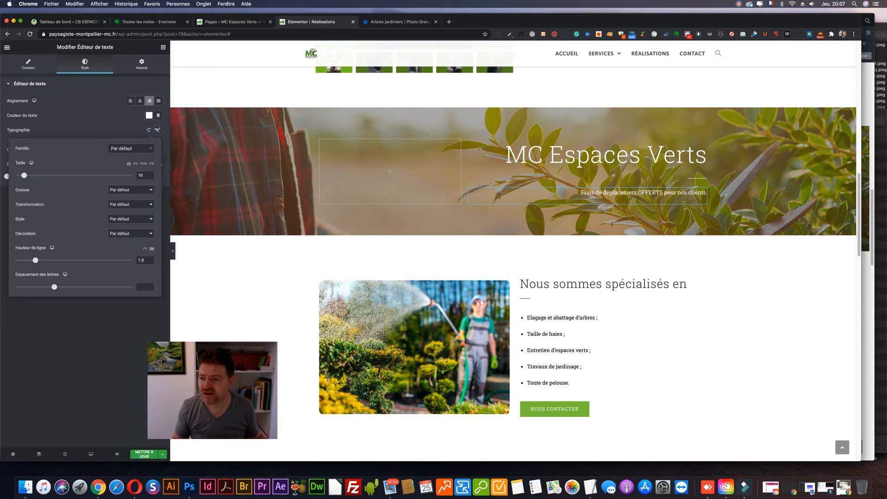
{"action": "left_click", "coordinate": [113, 189]}
{"action": "left_click", "coordinate": [120, 181]}
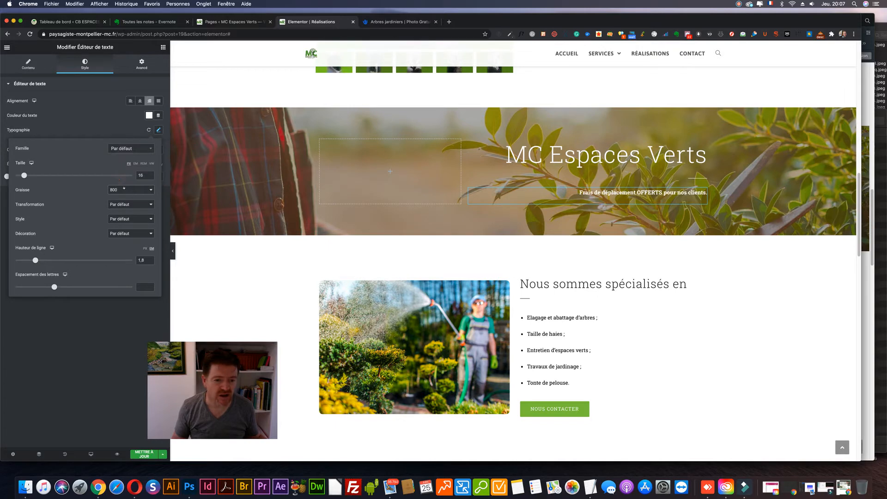
{"action": "left_click_drag", "start_coordinate": [24, 175], "coordinate": [30, 175]}
{"action": "left_click", "coordinate": [144, 453]}
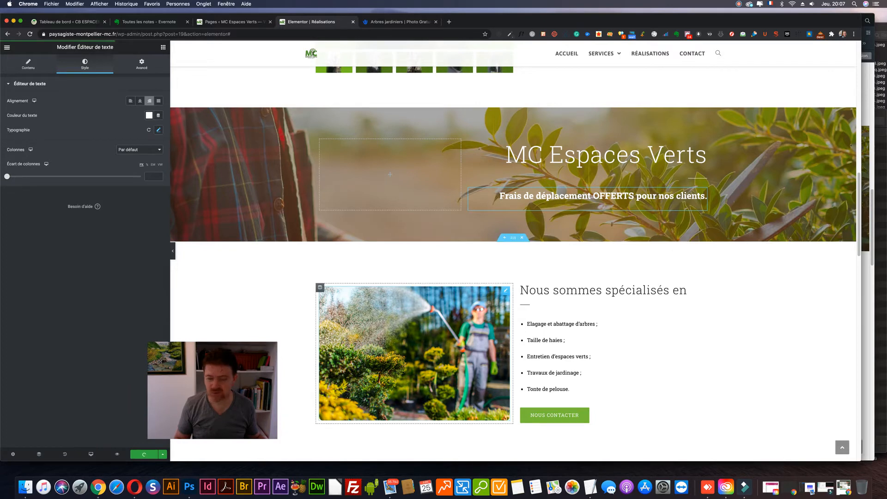
Step: Reload the live page in Opera, narrow the window to phone width and review how its sections display
{"action": "key", "text": "super+Tab"}
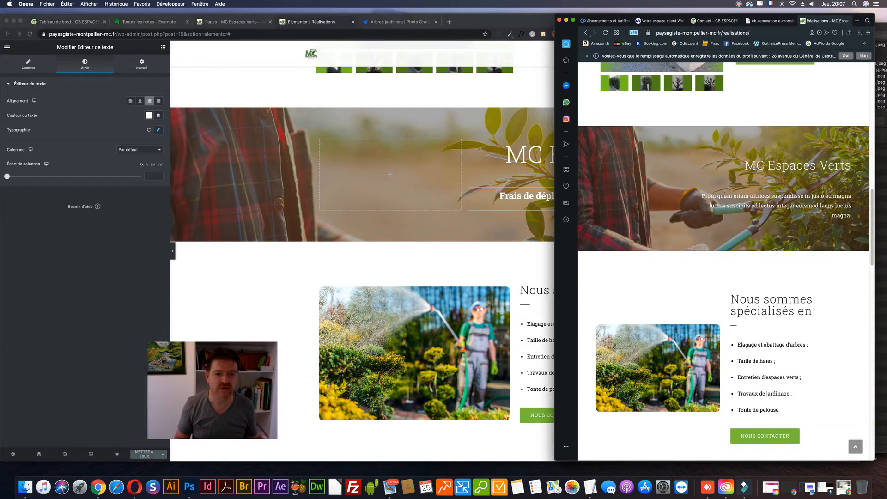
{"action": "key", "text": "super+r"}
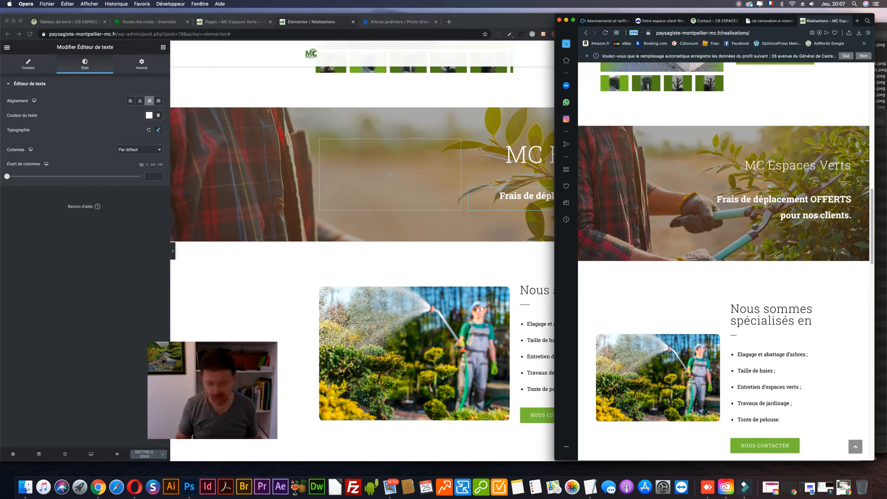
{"action": "left_click_drag", "start_coordinate": [554, 216], "coordinate": [723, 199]}
{"action": "scroll", "coordinate": [770, 200], "scroll_direction": "down", "scroll_amount": 10}
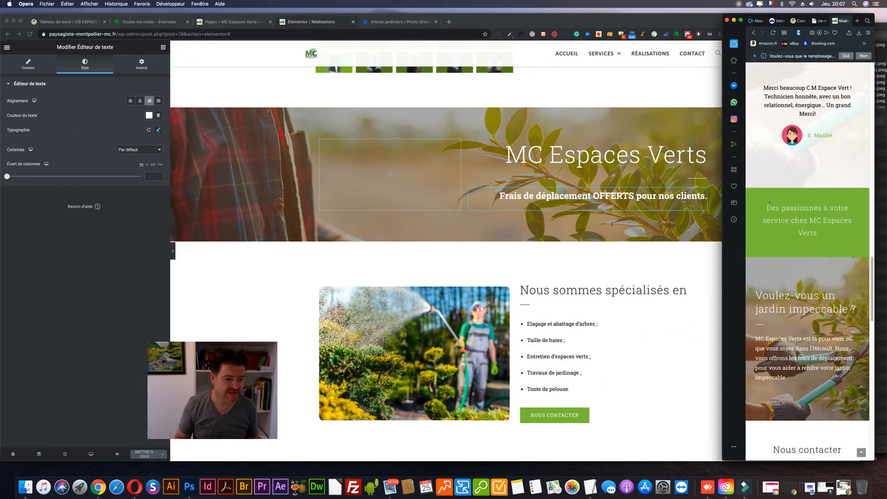
{"action": "scroll", "coordinate": [765, 201], "scroll_direction": "down", "scroll_amount": 10}
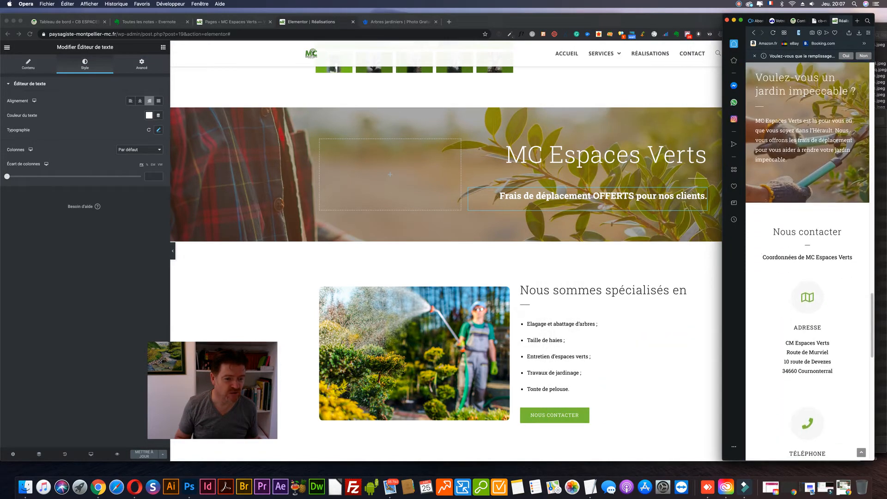
{"action": "scroll", "coordinate": [766, 201], "scroll_direction": "up", "scroll_amount": 7}
{"action": "scroll", "coordinate": [765, 201], "scroll_direction": "up", "scroll_amount": 10}
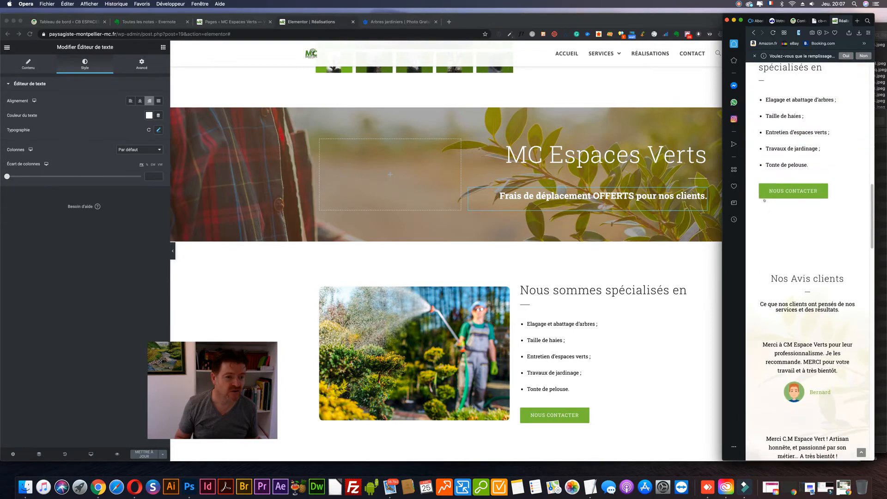
{"action": "scroll", "coordinate": [765, 200], "scroll_direction": "up", "scroll_amount": 3}
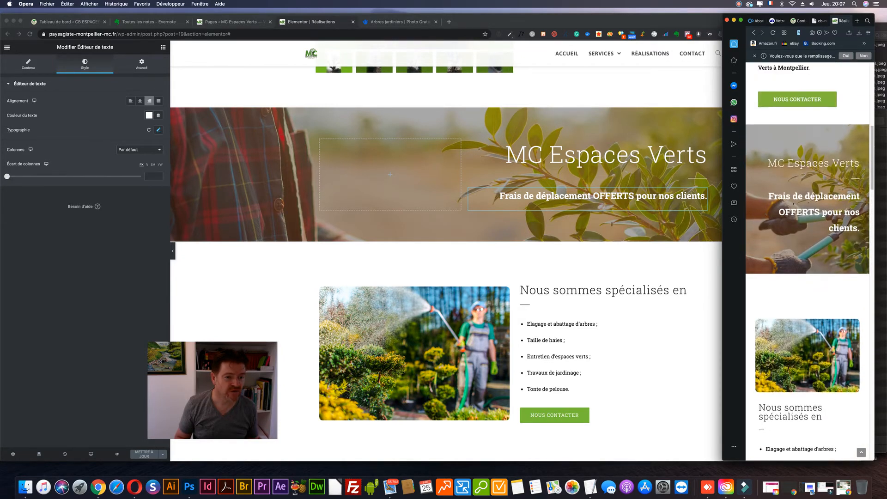
Step: Return to Elementor in Chrome, switch to the mobile preview and set the travel-costs text size to 12 px
{"action": "left_click", "coordinate": [58, 348]}
{"action": "left_click", "coordinate": [91, 454]}
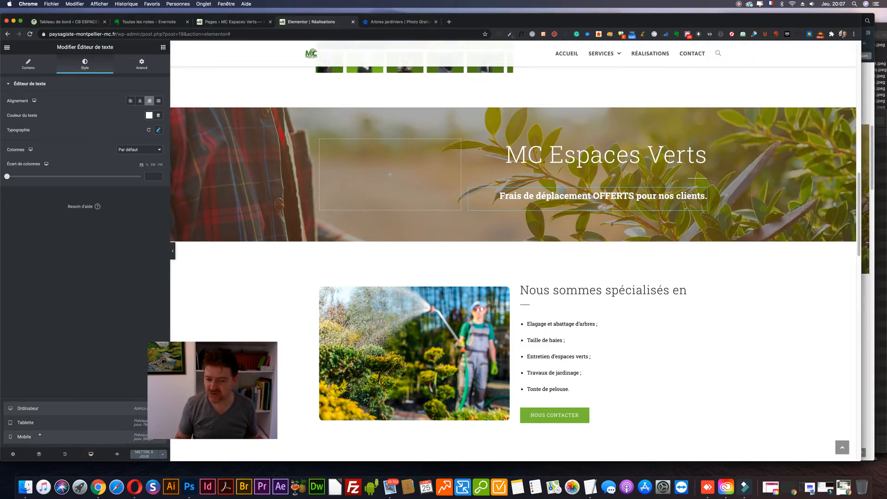
{"action": "left_click", "coordinate": [40, 435]}
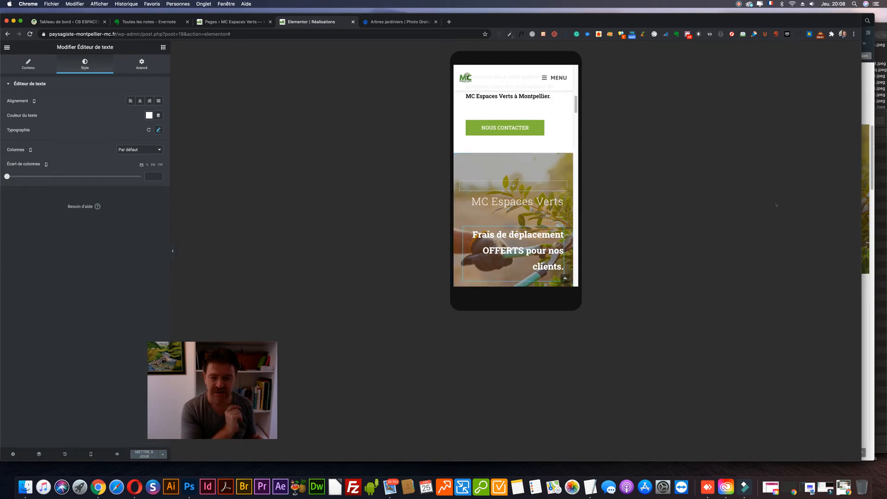
{"action": "left_click_drag", "start_coordinate": [773, 194], "coordinate": [741, 194]}
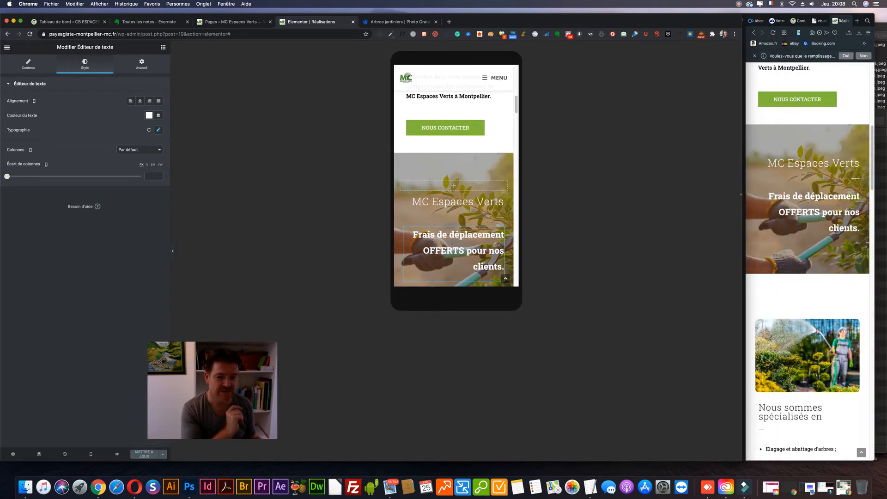
{"action": "left_click", "coordinate": [157, 129]}
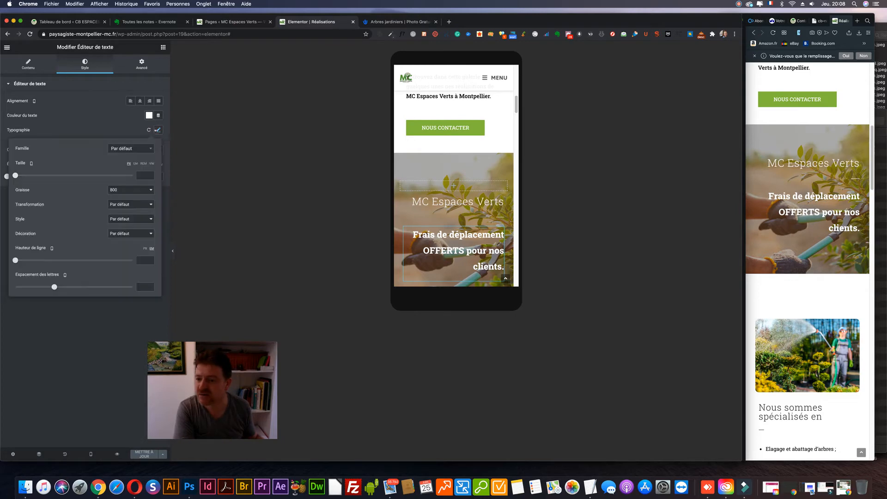
{"action": "left_click_drag", "start_coordinate": [15, 175], "coordinate": [21, 175]}
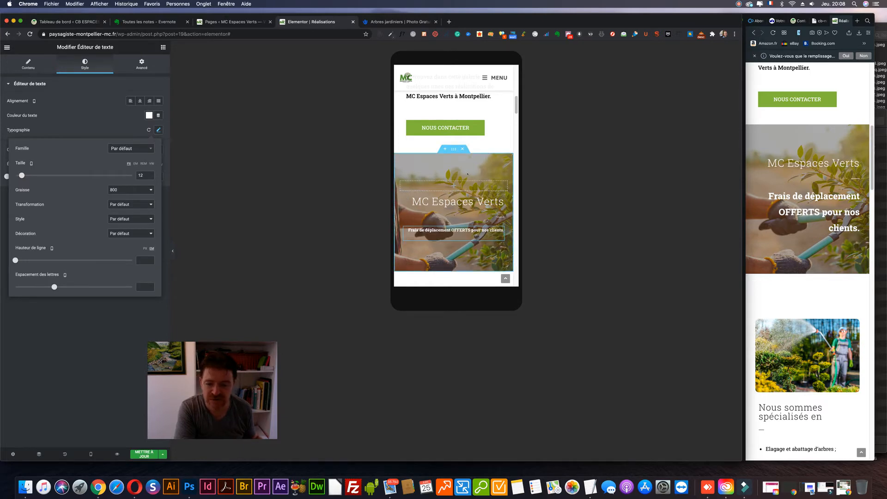
Step: Set the mobile top and bottom margins and all inner padding of the "MC Espaces Verts" section to 0
{"action": "left_click", "coordinate": [453, 149]}
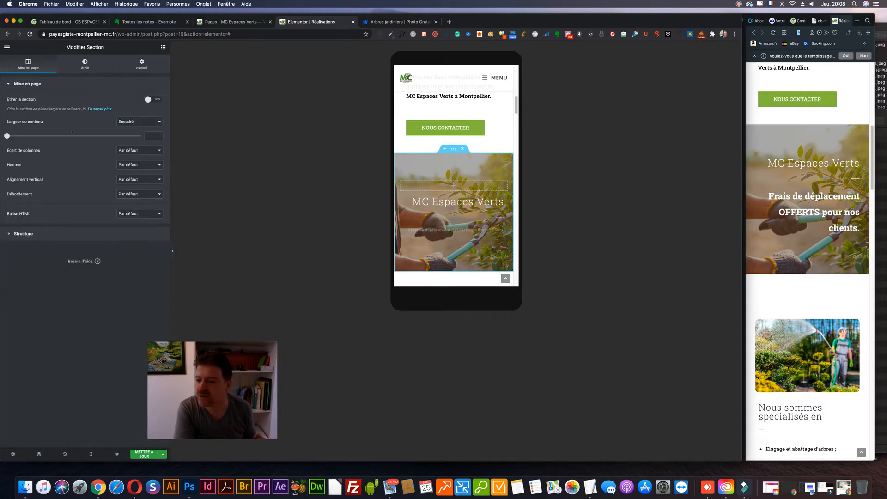
{"action": "left_click", "coordinate": [142, 63]}
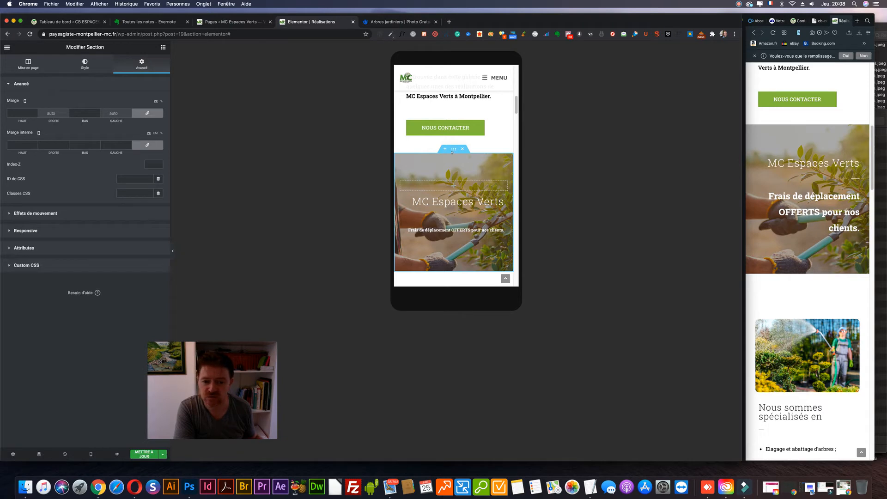
{"action": "left_click", "coordinate": [93, 145]}
{"action": "type", "text": "-1"}
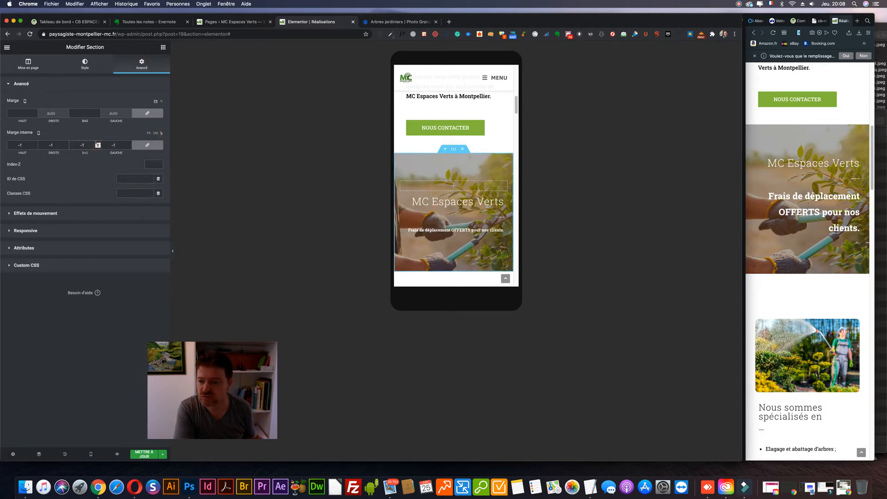
{"action": "left_click", "coordinate": [98, 115]}
{"action": "left_click", "coordinate": [98, 112]}
{"action": "left_click", "coordinate": [98, 143]}
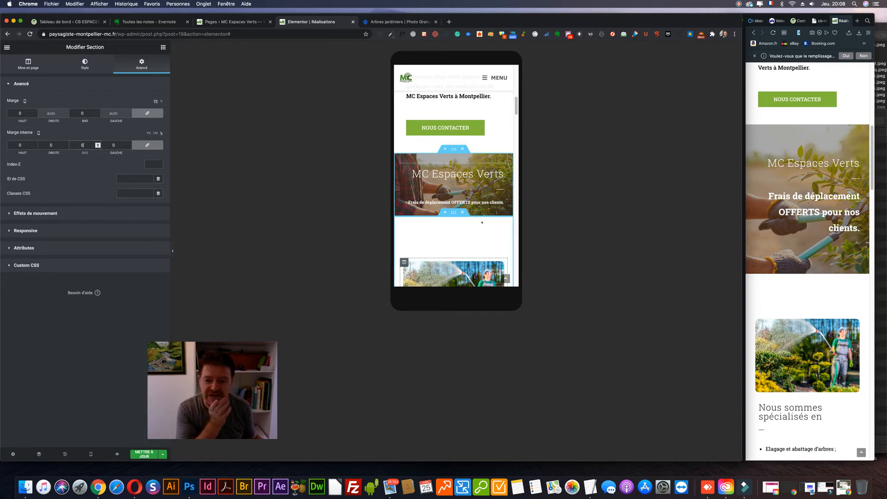
Step: Save the page and reload the live version in Opera to check the section at phone width
{"action": "left_click", "coordinate": [144, 454]}
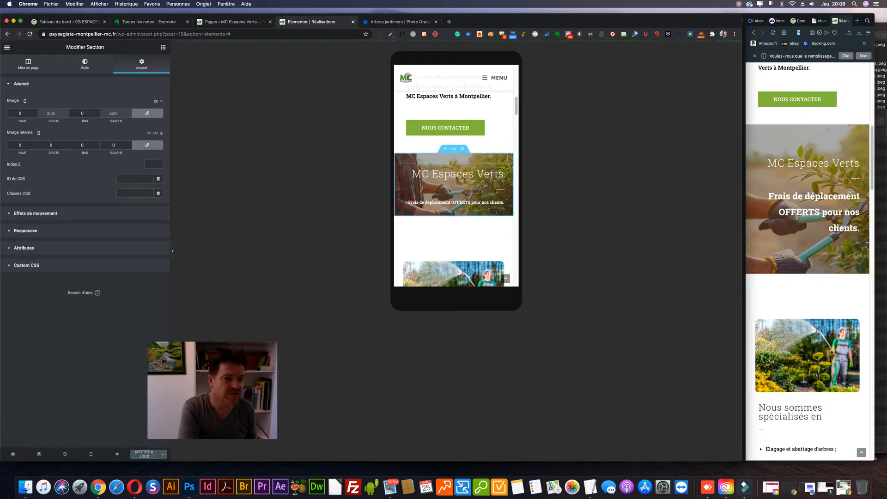
{"action": "left_click", "coordinate": [773, 33]}
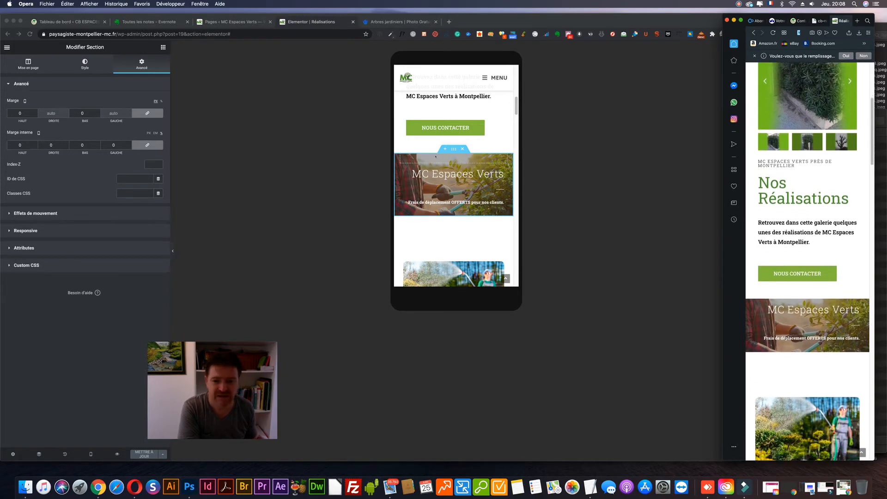
{"action": "left_click", "coordinate": [454, 149]}
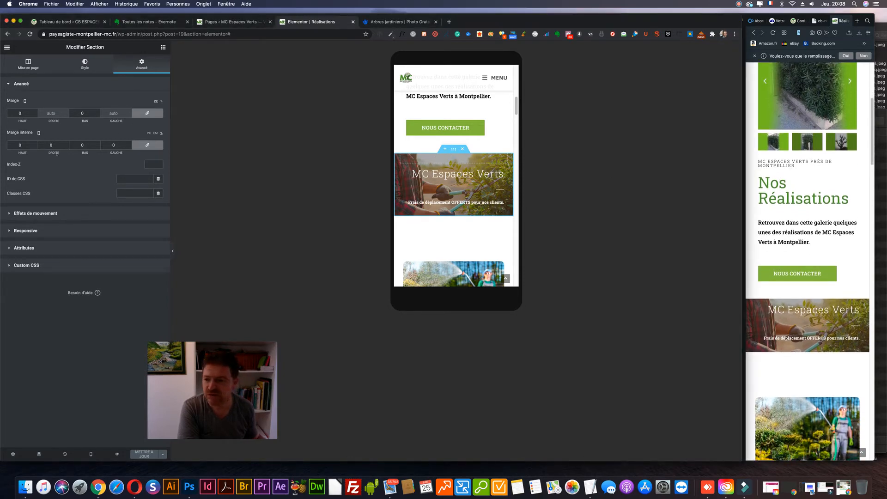
{"action": "left_click", "coordinate": [35, 143]}
{"action": "left_click", "coordinate": [36, 144]}
{"action": "left_click", "coordinate": [35, 144]}
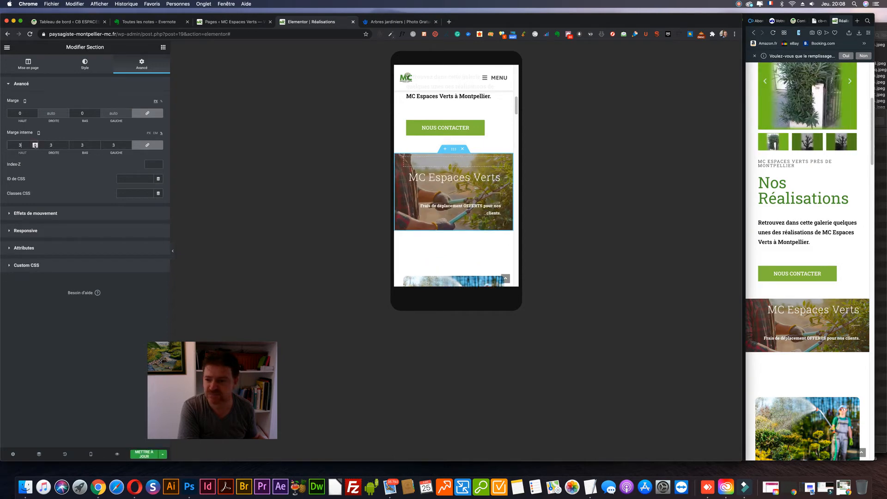
{"action": "left_click", "coordinate": [35, 147]}
{"action": "left_click", "coordinate": [35, 146]}
{"action": "left_click", "coordinate": [35, 146]}
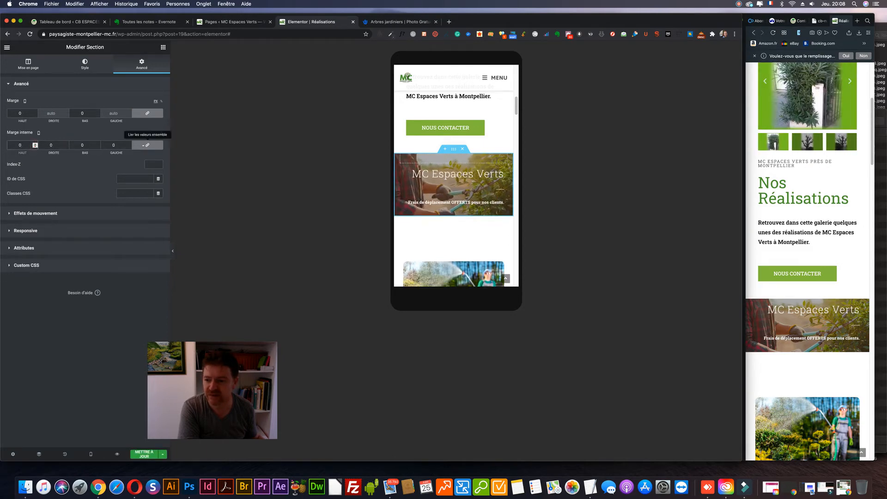
Step: Unlink the inner padding of the "MC Espaces Verts" section and set its top to 2 and bottom to 1
{"action": "left_click", "coordinate": [147, 145]}
{"action": "left_click", "coordinate": [35, 144]}
{"action": "left_click", "coordinate": [35, 144]}
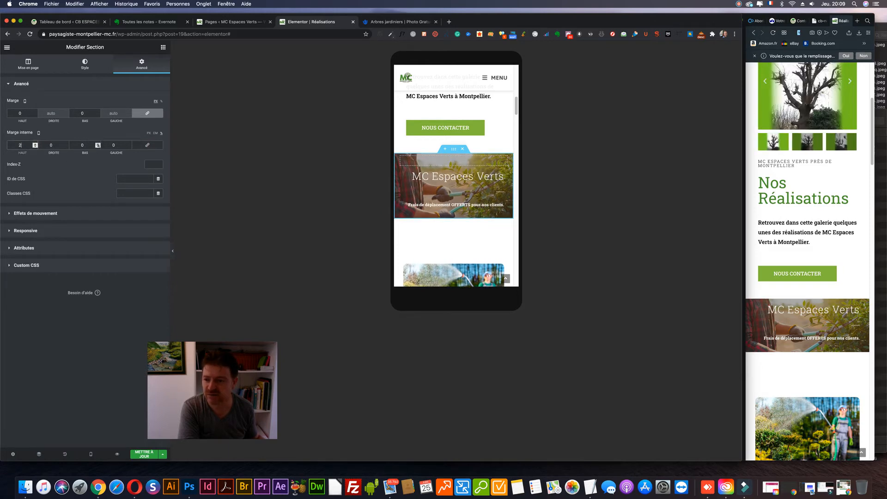
{"action": "left_click", "coordinate": [97, 143]}
Step: Save the page and check the "MC Espaces Verts" section on the live version in Opera
{"action": "left_click", "coordinate": [144, 453]}
{"action": "left_click", "coordinate": [810, 268]}
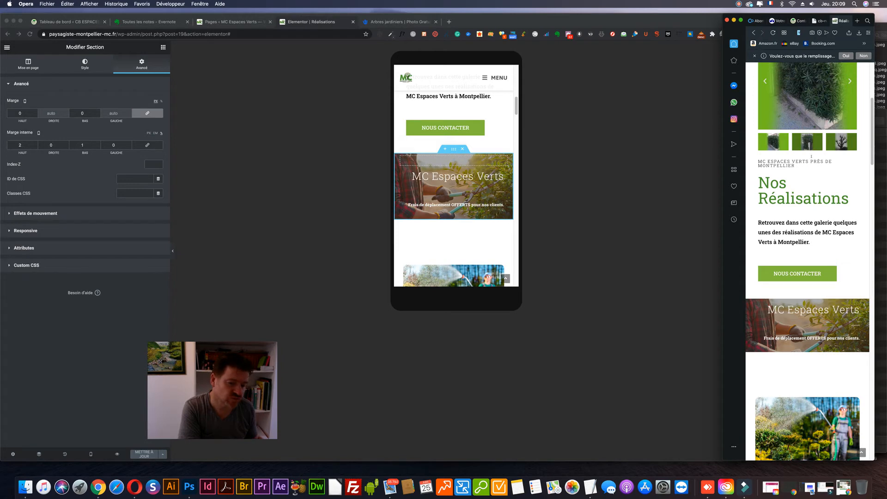
{"action": "scroll", "coordinate": [811, 159], "scroll_direction": "down", "scroll_amount": 2}
{"action": "scroll", "coordinate": [811, 163], "scroll_direction": "down", "scroll_amount": 2}
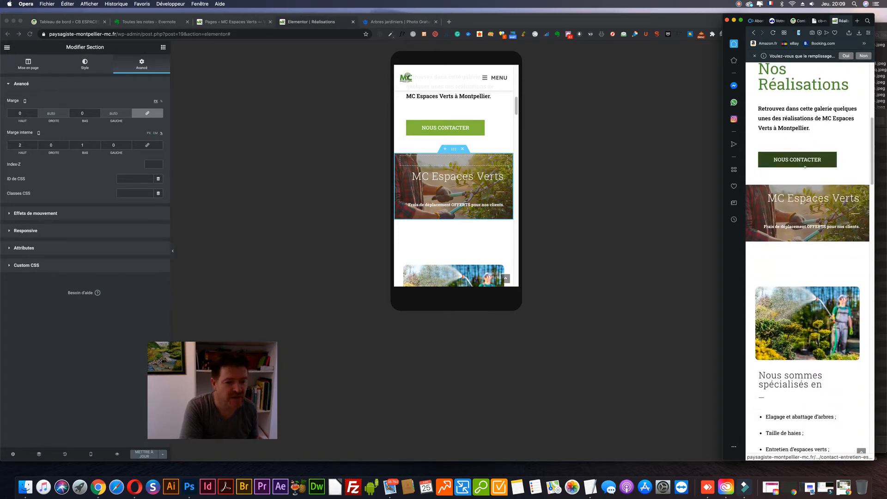
{"action": "scroll", "coordinate": [812, 163], "scroll_direction": "up", "scroll_amount": 5}
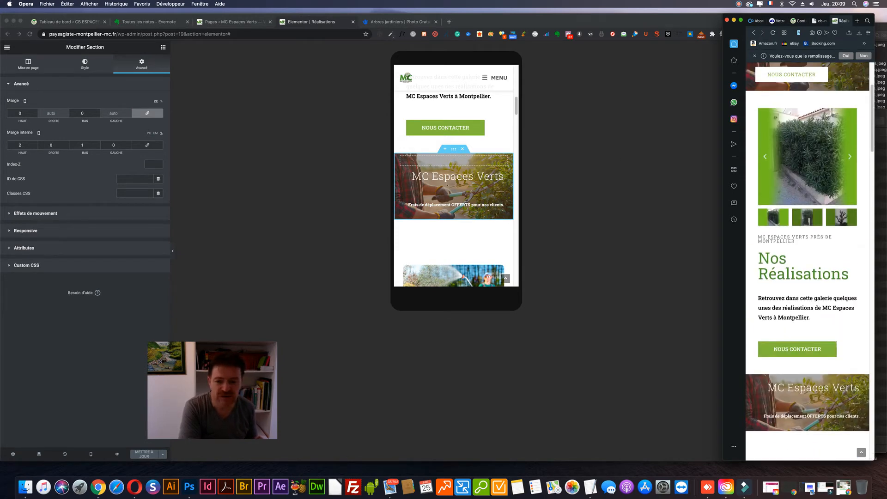
Step: Return to Elementor in Chrome and set the mobile font size of the "Nous sommes spécialisés en" heading to 18 px
{"action": "scroll", "coordinate": [447, 185], "scroll_direction": "down", "scroll_amount": 8}
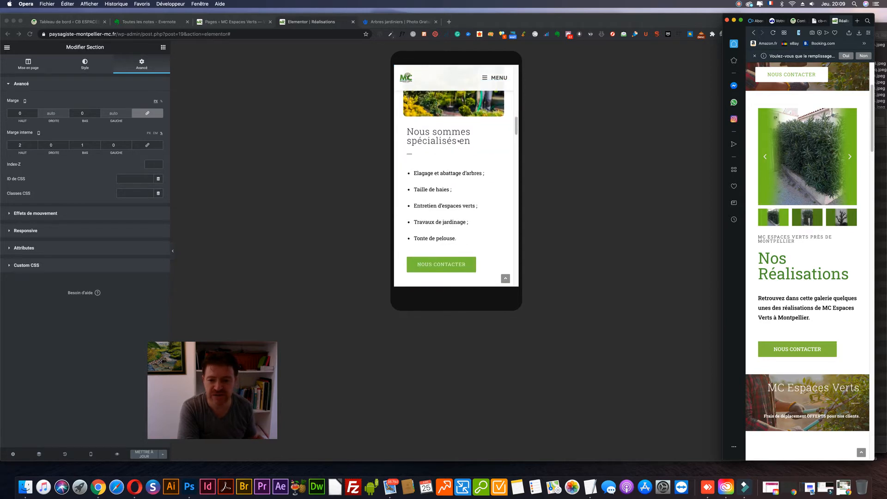
{"action": "left_click", "coordinate": [459, 142]}
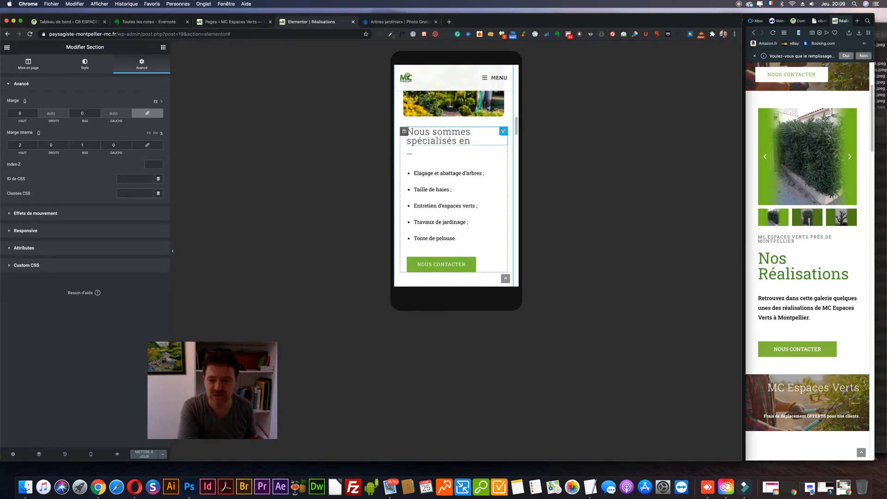
{"action": "left_click", "coordinate": [81, 62]}
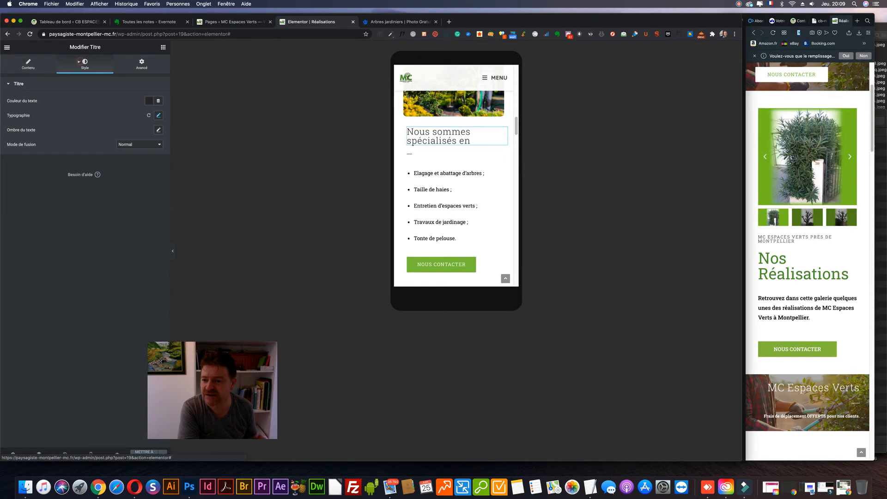
{"action": "left_click", "coordinate": [157, 115]}
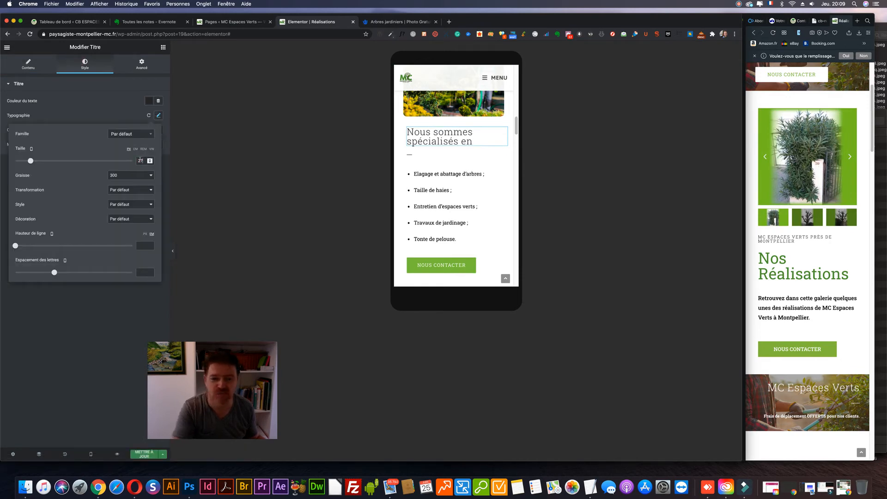
{"action": "key", "text": "Down"}
{"action": "key", "text": "Down"}
{"action": "key", "text": "Down"}
{"action": "key", "text": "Down"}
{"action": "key", "text": "Down"}
{"action": "key", "text": "Down"}
{"action": "key", "text": "Down"}
{"action": "key", "text": "Down"}
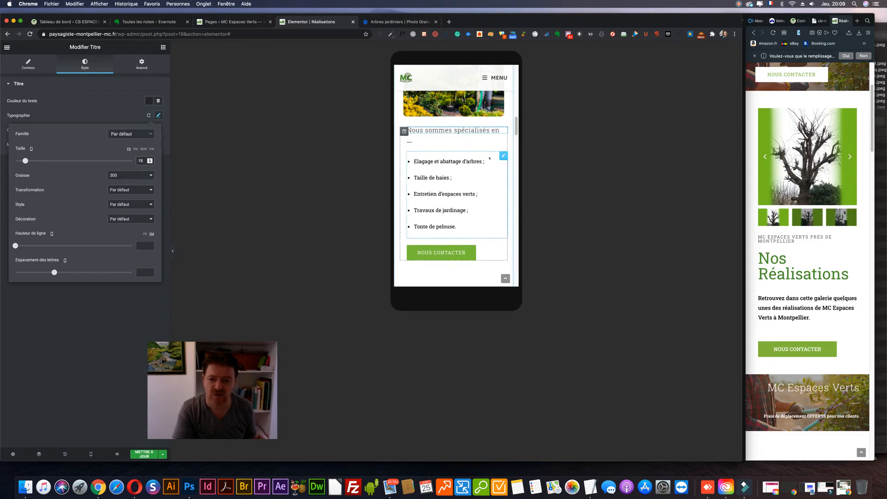
Step: Set the mobile line height of the services bullet list to 0.7 em
{"action": "scroll", "coordinate": [504, 139], "scroll_direction": "down", "scroll_amount": 2}
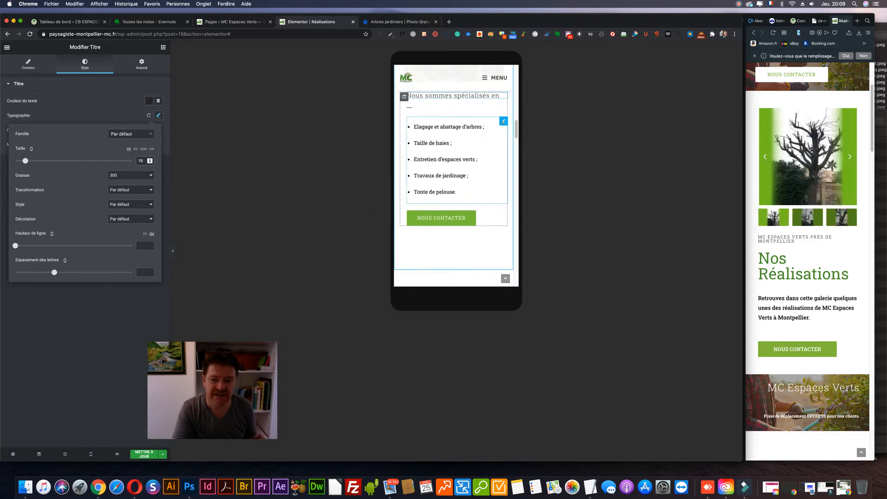
{"action": "left_click", "coordinate": [503, 121]}
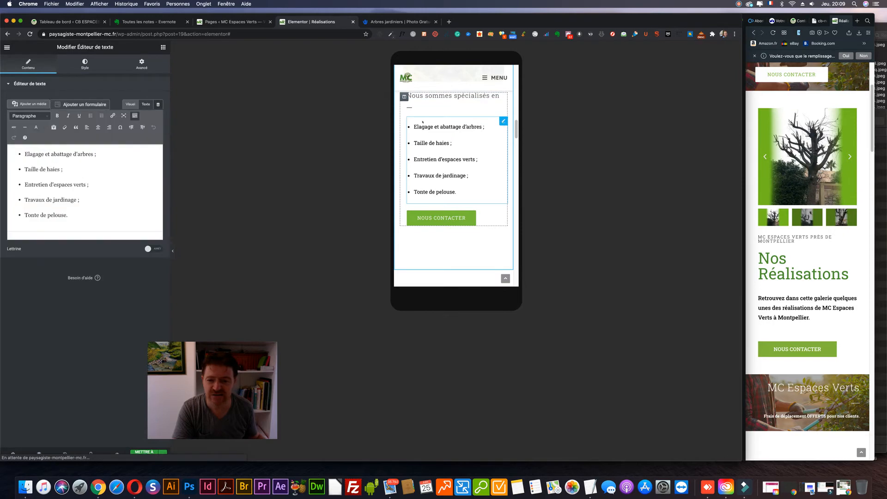
{"action": "left_click", "coordinate": [85, 64]}
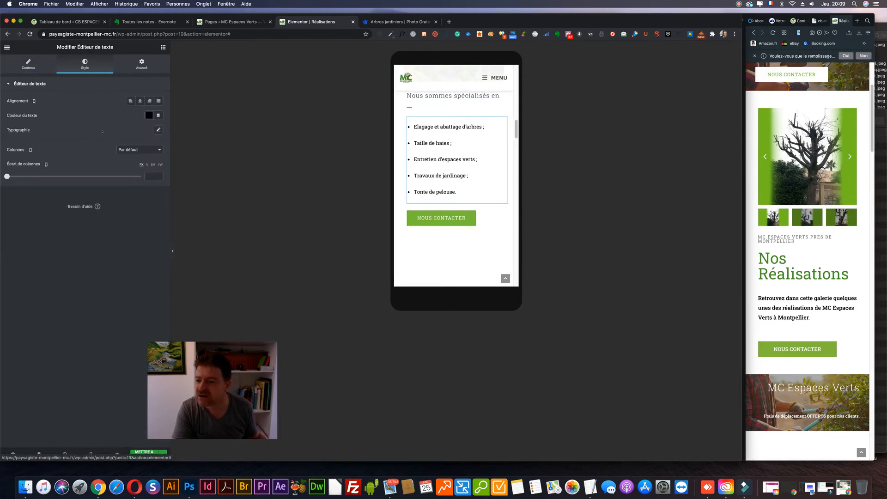
{"action": "left_click_drag", "start_coordinate": [7, 176], "coordinate": [15, 177]}
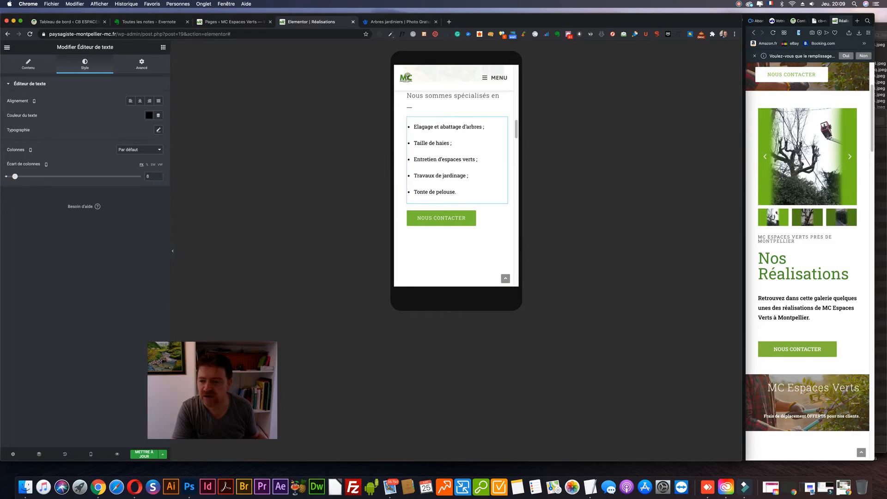
{"action": "left_click", "coordinate": [158, 130]}
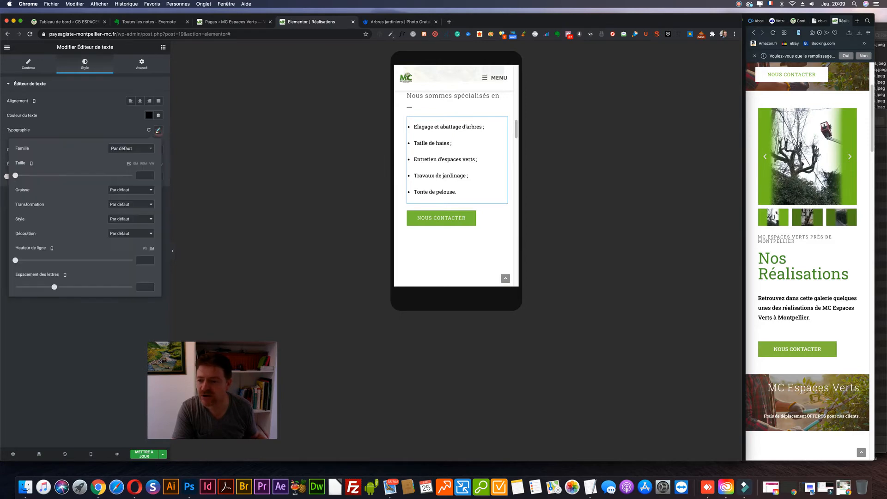
{"action": "left_click_drag", "start_coordinate": [15, 260], "coordinate": [22, 260]}
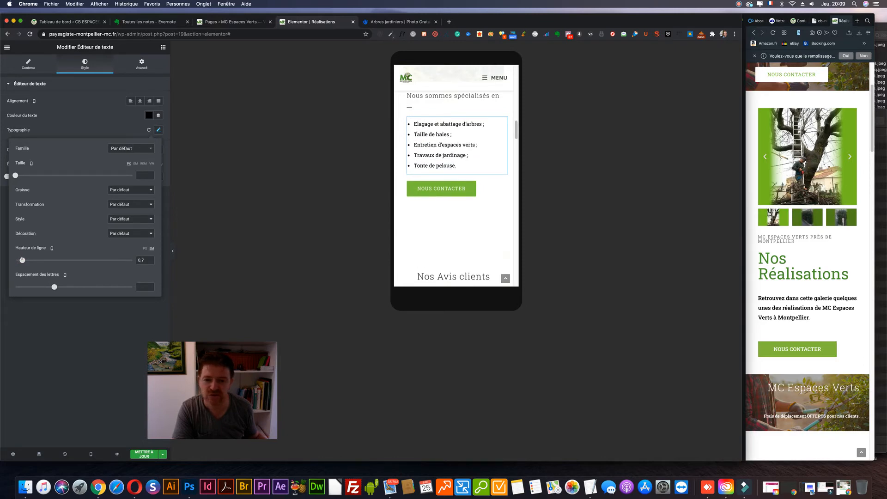
Step: Save the page, reload the live version in Opera and review its sections at phone width
{"action": "left_click", "coordinate": [145, 454]}
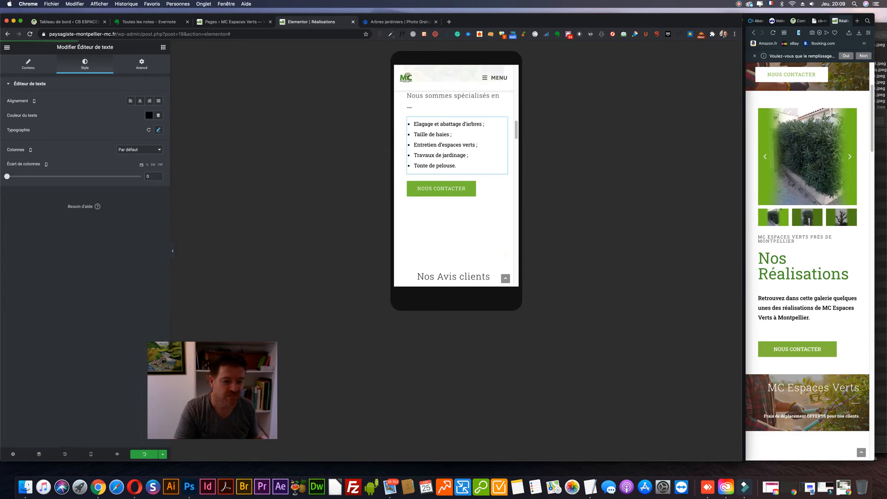
{"action": "scroll", "coordinate": [781, 210], "scroll_direction": "down", "scroll_amount": 3}
{"action": "scroll", "coordinate": [781, 210], "scroll_direction": "down", "scroll_amount": 5}
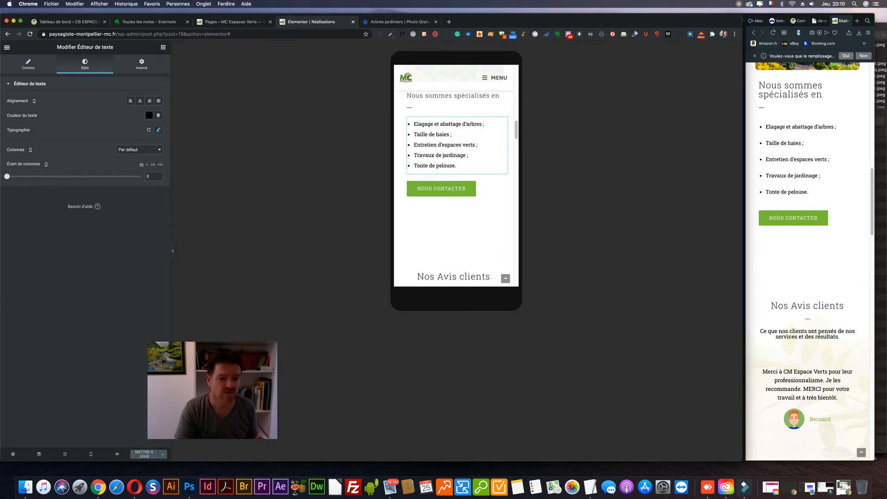
{"action": "left_click", "coordinate": [772, 33]}
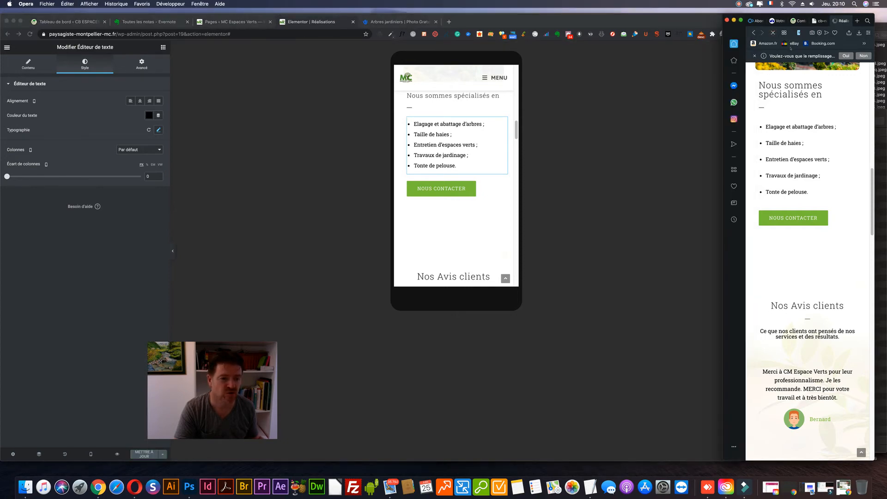
{"action": "scroll", "coordinate": [839, 90], "scroll_direction": "up", "scroll_amount": 7}
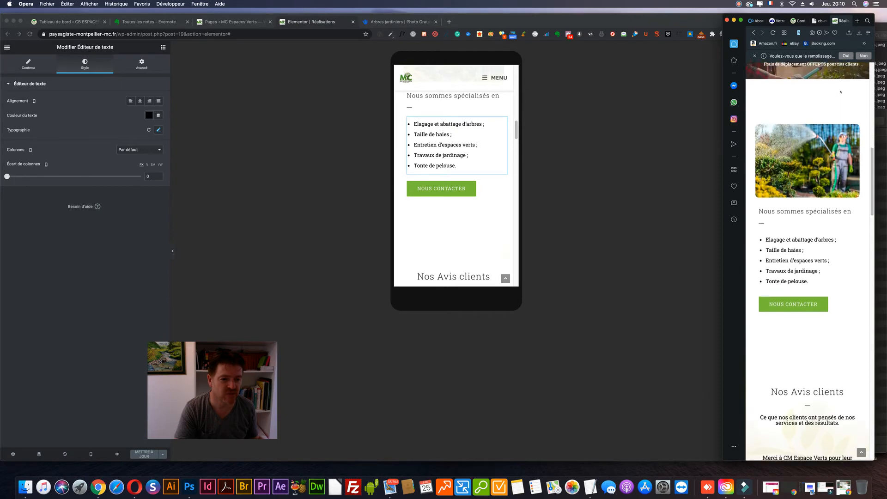
{"action": "scroll", "coordinate": [837, 90], "scroll_direction": "up", "scroll_amount": 6}
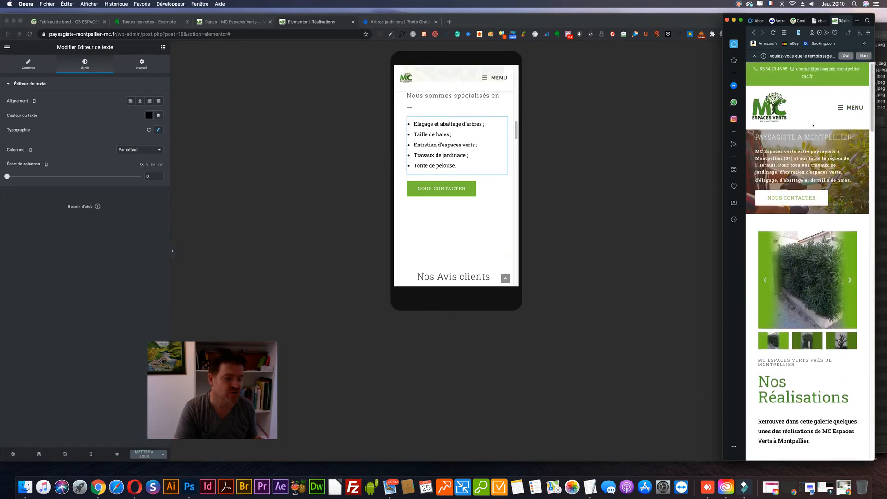
{"action": "scroll", "coordinate": [812, 125], "scroll_direction": "down", "scroll_amount": 10}
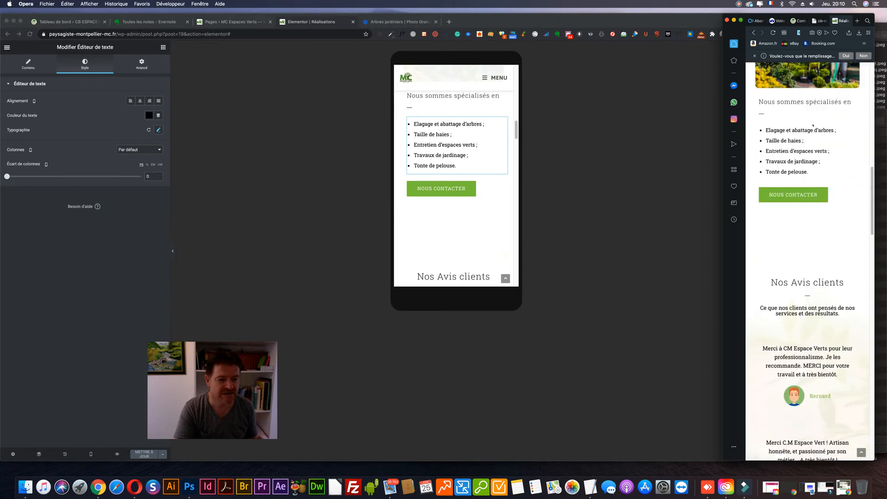
{"action": "scroll", "coordinate": [813, 125], "scroll_direction": "down", "scroll_amount": 12}
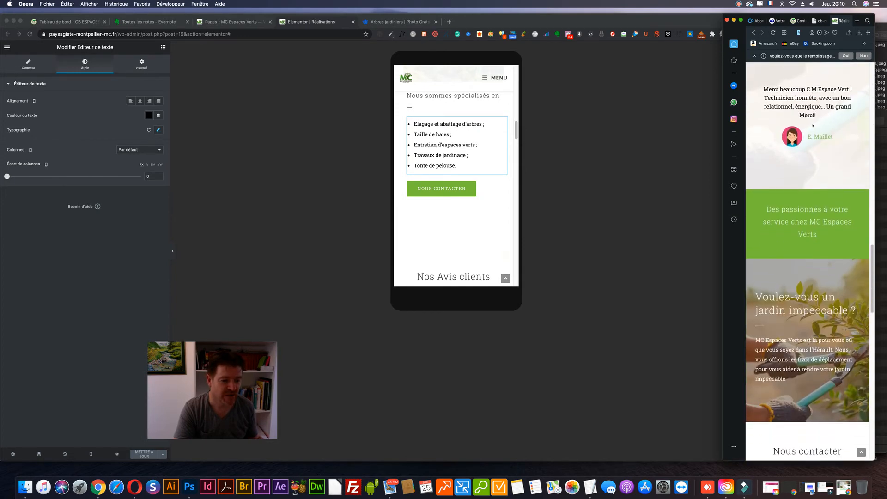
Step: Back in Elementor in Chrome, set the mobile size of the "Des passionnés à votre service" text to 16 px
{"action": "scroll", "coordinate": [439, 209], "scroll_direction": "down", "scroll_amount": 12}
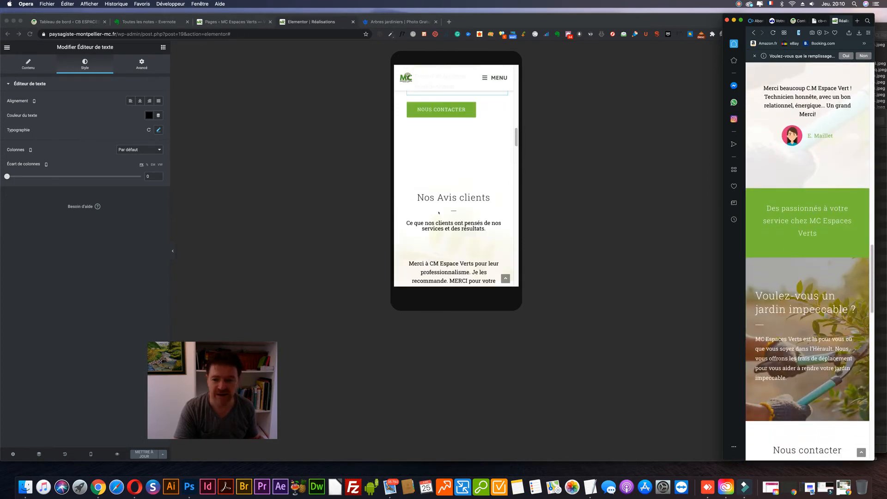
{"action": "scroll", "coordinate": [439, 209], "scroll_direction": "up", "scroll_amount": 5}
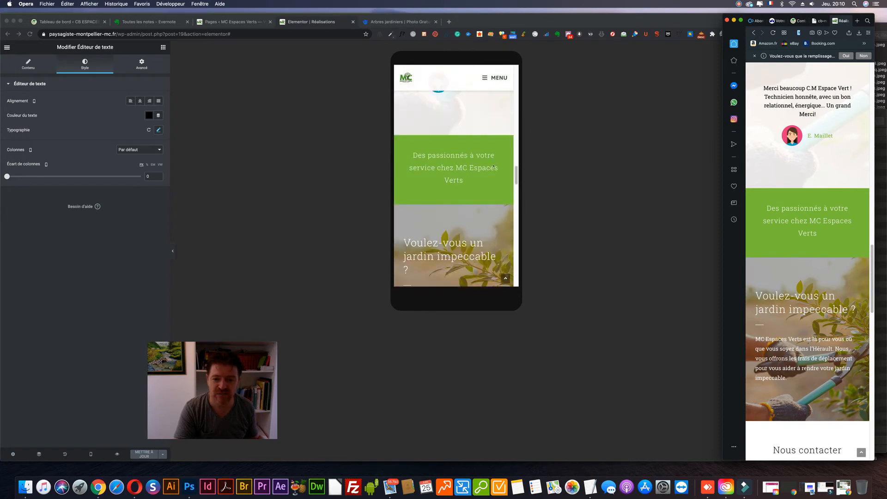
{"action": "left_click", "coordinate": [440, 206]}
{"action": "left_click", "coordinate": [499, 150]}
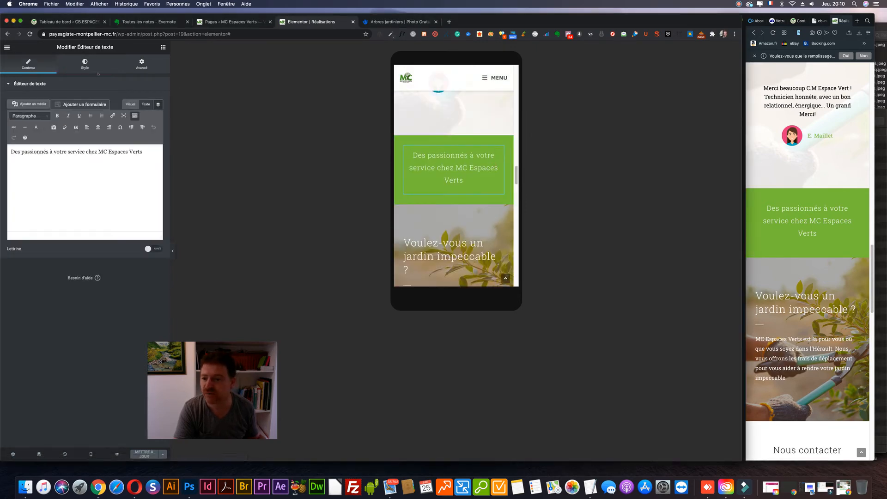
{"action": "left_click", "coordinate": [85, 65]}
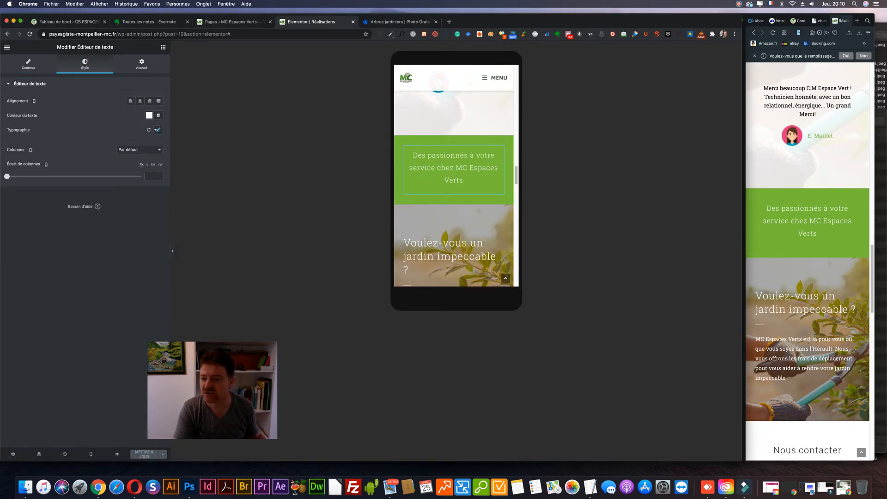
{"action": "left_click", "coordinate": [158, 130]}
{"action": "left_click", "coordinate": [151, 177]}
{"action": "left_click", "coordinate": [150, 176]}
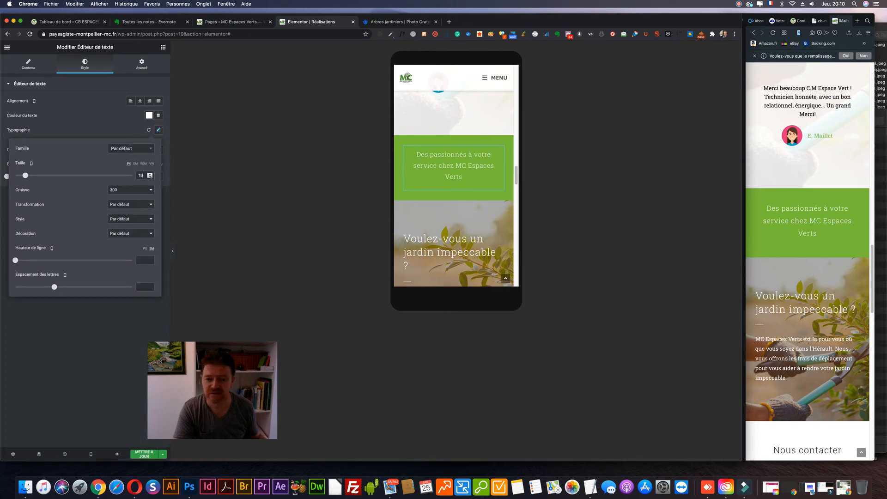
{"action": "left_click", "coordinate": [150, 176]}
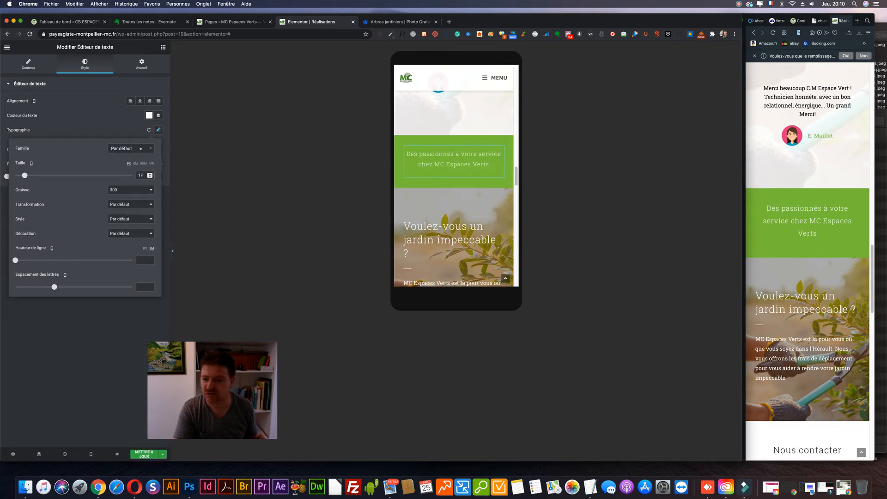
{"action": "left_click", "coordinate": [150, 177]}
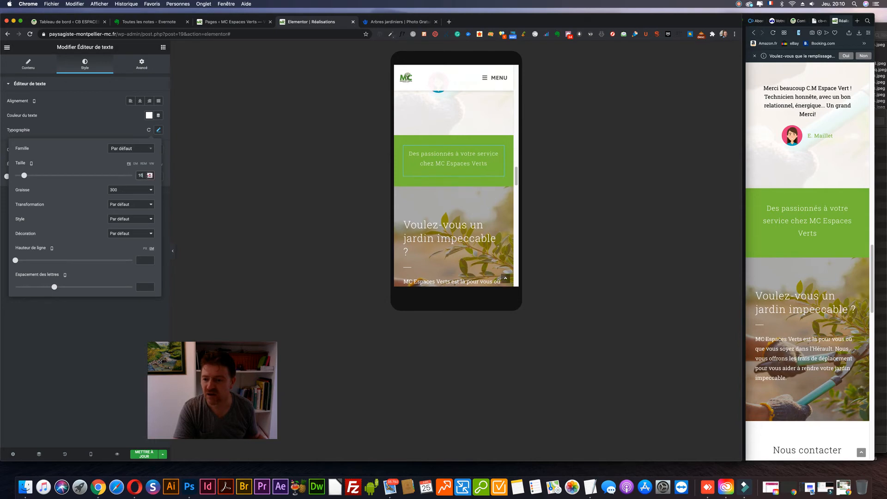
Step: Set the font weight of the "Des passionnés à votre service" text to 600
{"action": "left_click", "coordinate": [110, 120]}
{"action": "left_click", "coordinate": [158, 130]}
{"action": "left_click", "coordinate": [123, 203]}
{"action": "left_click", "coordinate": [121, 190]}
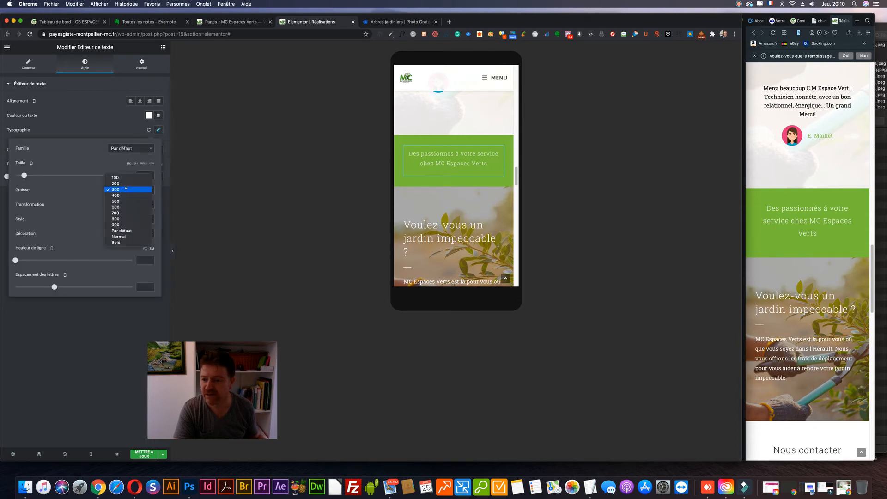
{"action": "left_click", "coordinate": [118, 207]}
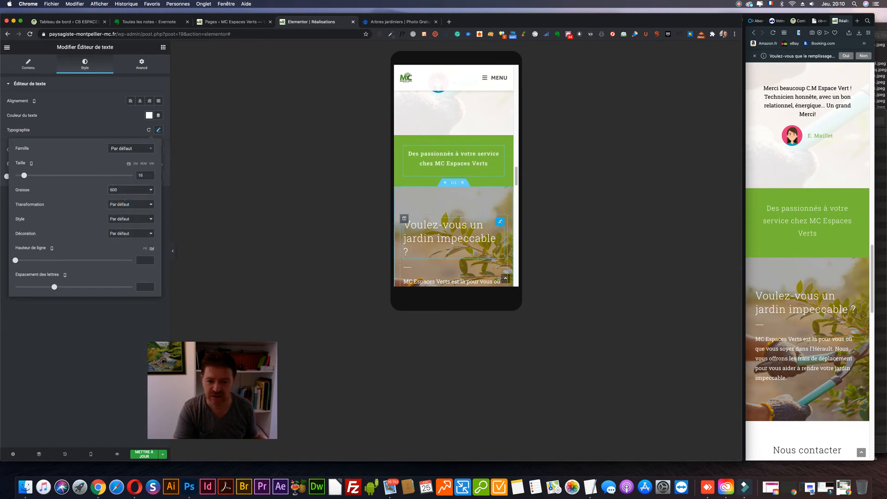
Step: Set the mobile size of the "Voulez-vous un jardin impeccable ?" heading to 27 px and its font weight to 600
{"action": "left_click", "coordinate": [480, 208]}
{"action": "scroll", "coordinate": [481, 208], "scroll_direction": "down", "scroll_amount": 2}
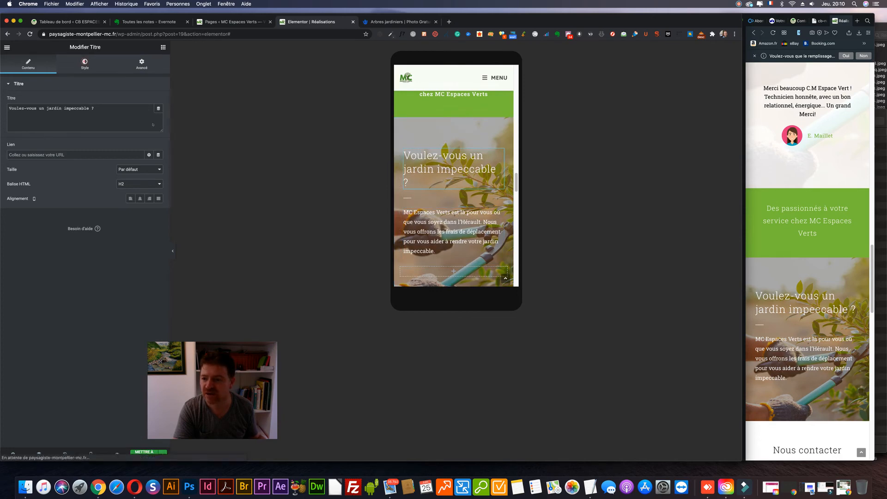
{"action": "left_click", "coordinate": [85, 64]}
{"action": "left_click", "coordinate": [156, 115]}
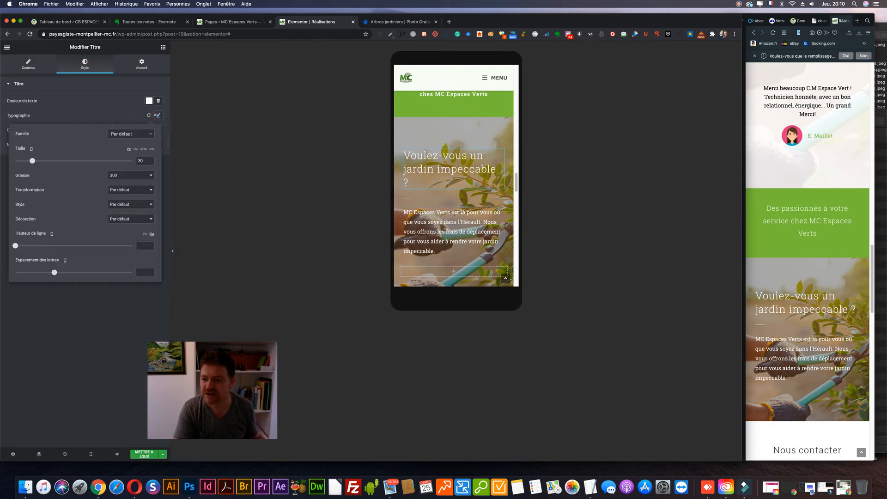
{"action": "left_click", "coordinate": [150, 162]}
{"action": "left_click", "coordinate": [150, 162]}
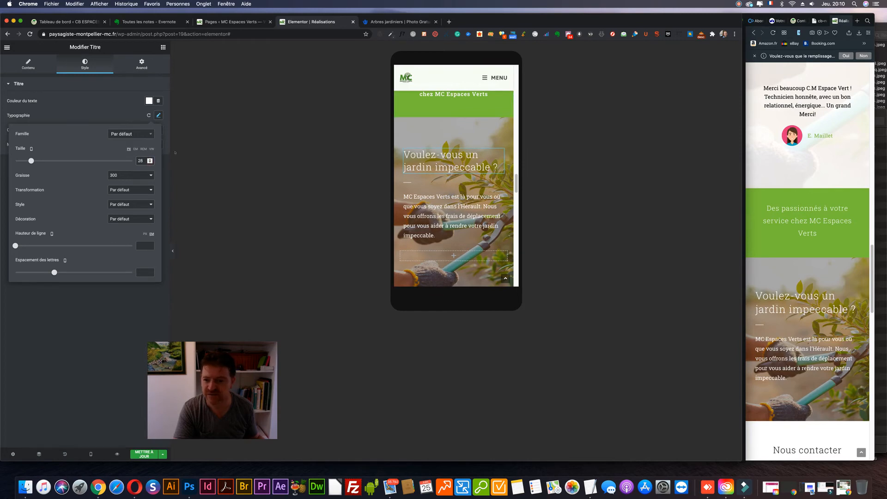
{"action": "left_click", "coordinate": [149, 162]}
{"action": "left_click", "coordinate": [129, 175]}
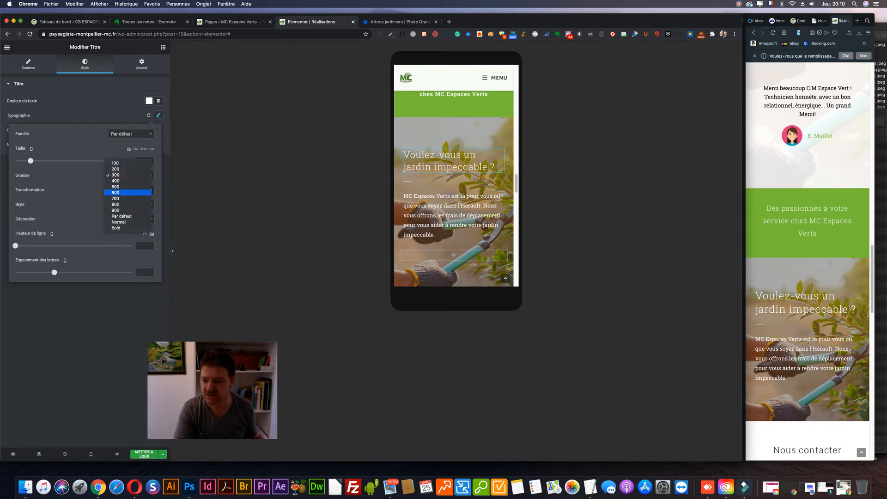
{"action": "left_click", "coordinate": [118, 192]}
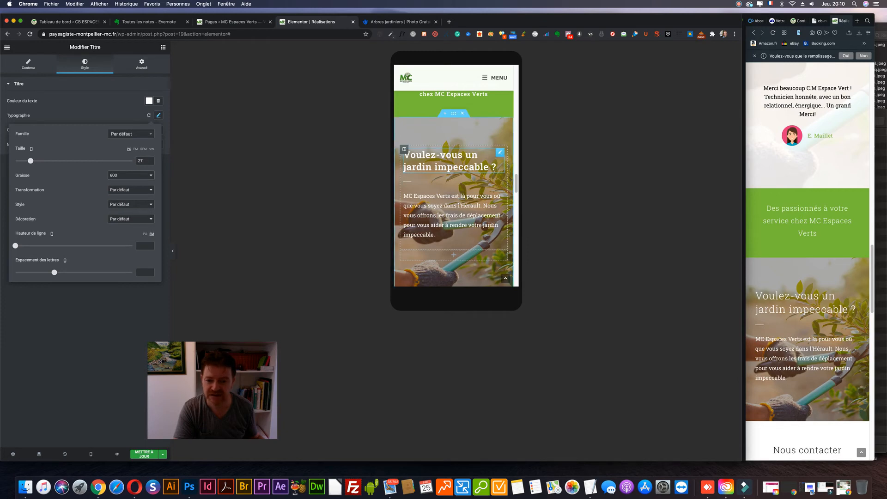
Step: Save the page, reload the live version in Opera and review it at phone width from the testimonials down to the footer
{"action": "left_click", "coordinate": [143, 455]}
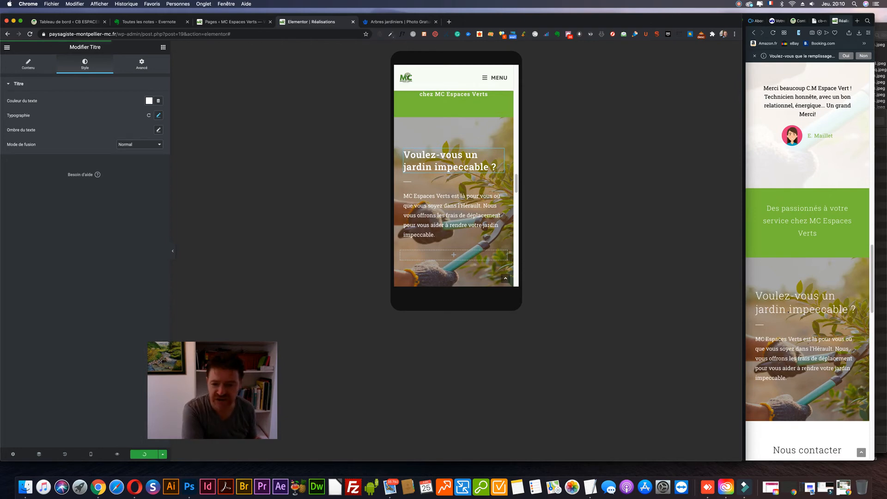
{"action": "scroll", "coordinate": [807, 324], "scroll_direction": "down", "scroll_amount": 2}
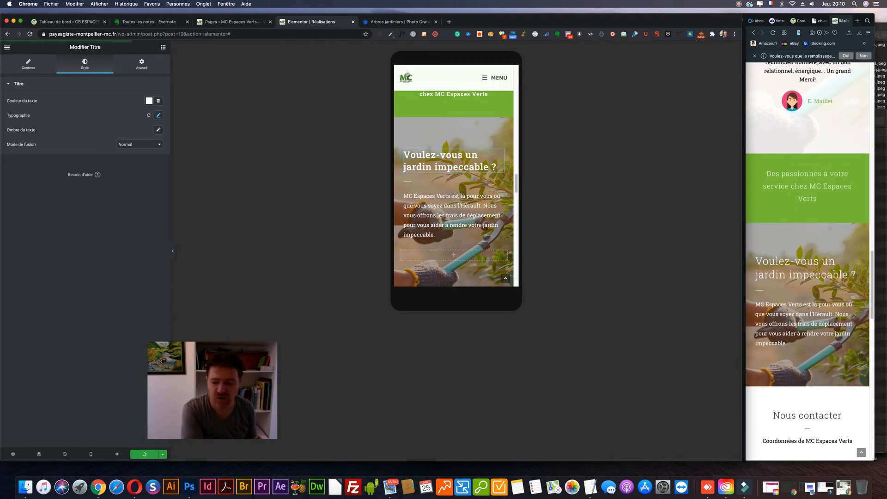
{"action": "scroll", "coordinate": [801, 165], "scroll_direction": "down", "scroll_amount": 2}
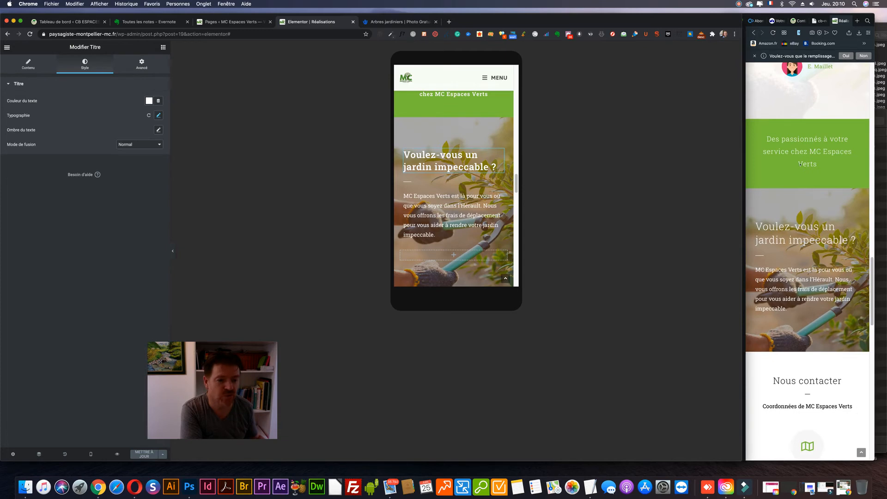
{"action": "left_click", "coordinate": [772, 33]}
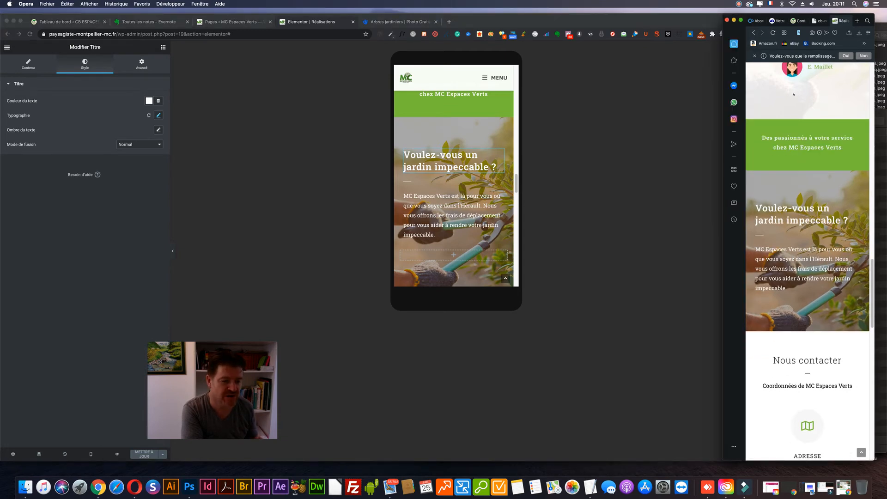
{"action": "scroll", "coordinate": [776, 149], "scroll_direction": "up", "scroll_amount": 6}
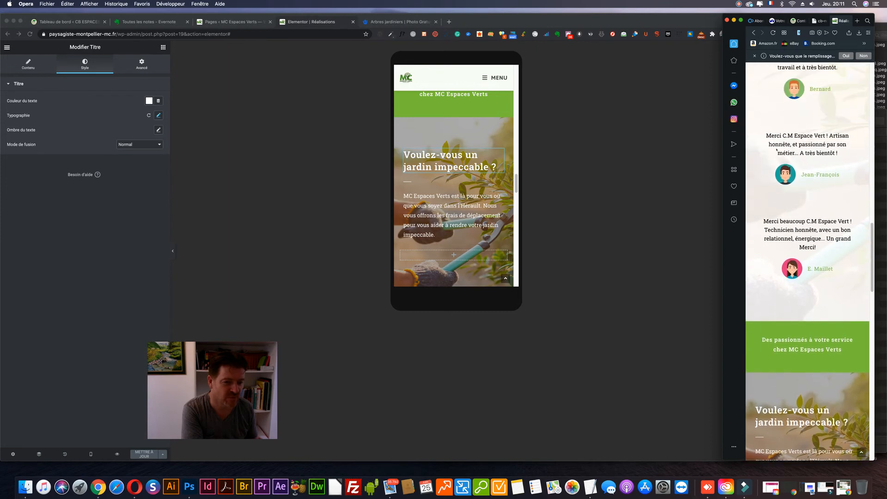
{"action": "scroll", "coordinate": [777, 150], "scroll_direction": "down", "scroll_amount": 12}
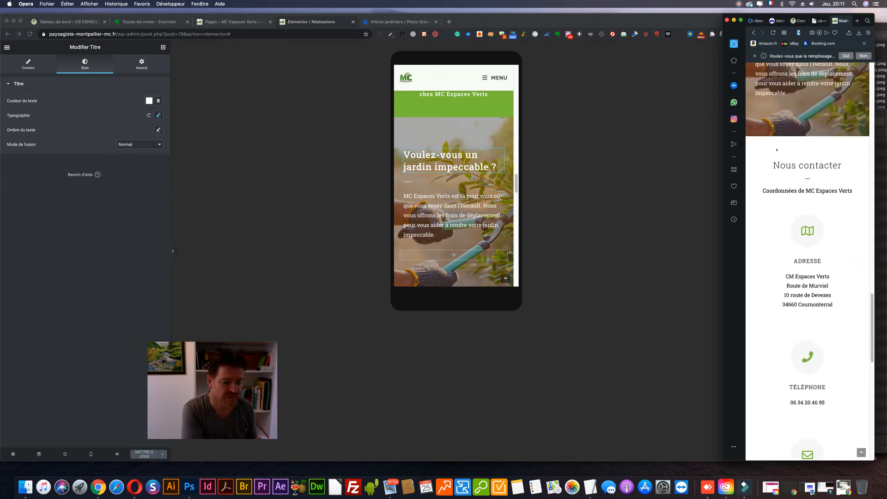
{"action": "scroll", "coordinate": [776, 149], "scroll_direction": "down", "scroll_amount": 9}
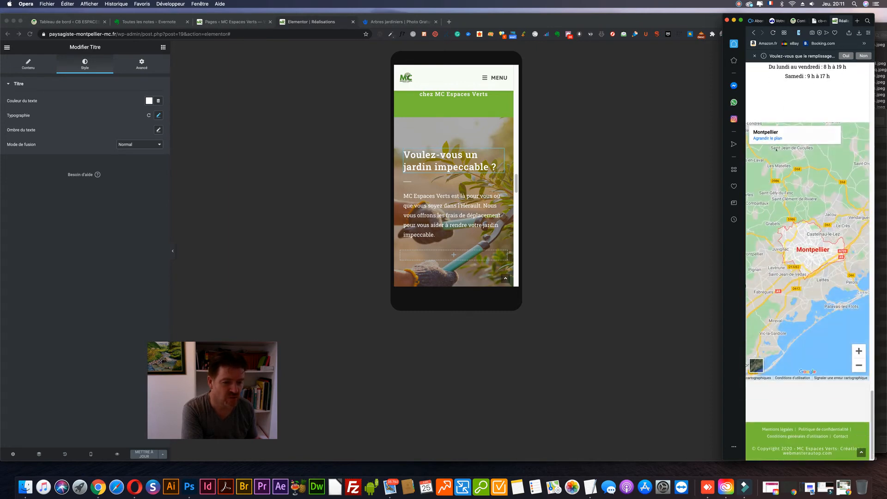
{"action": "scroll", "coordinate": [776, 148], "scroll_direction": "down", "scroll_amount": 3}
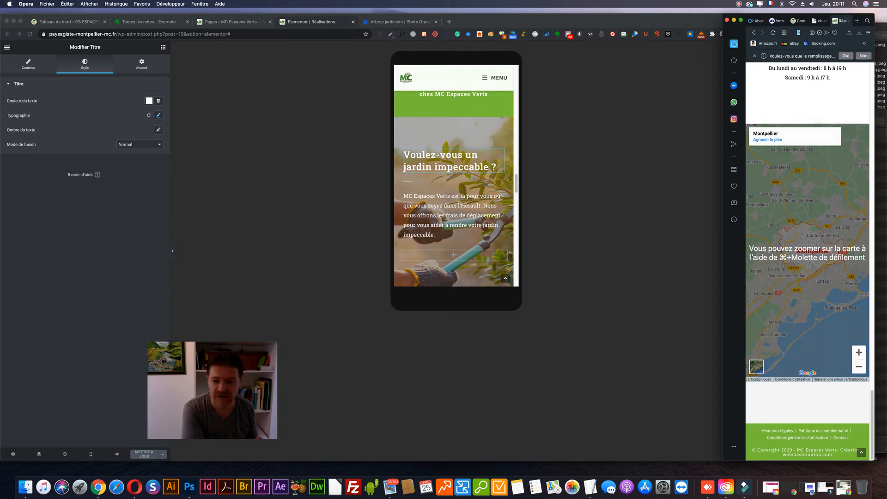
Step: Back in Elementor in Chrome, set the map section's mobile top and bottom margins and all its padding to 0, and check the saved page live
{"action": "scroll", "coordinate": [484, 192], "scroll_direction": "down", "scroll_amount": 10}
{"action": "scroll", "coordinate": [484, 193], "scroll_direction": "down", "scroll_amount": 10}
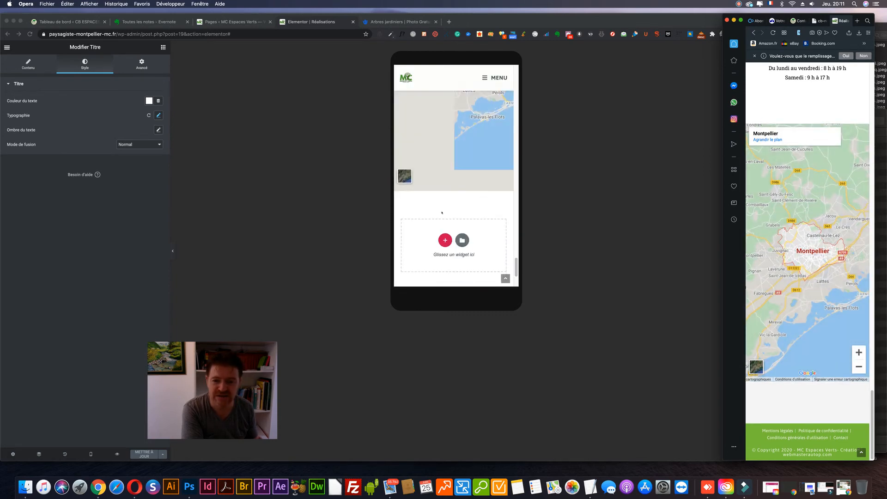
{"action": "scroll", "coordinate": [467, 242], "scroll_direction": "down", "scroll_amount": 2}
{"action": "scroll", "coordinate": [449, 171], "scroll_direction": "up", "scroll_amount": 5}
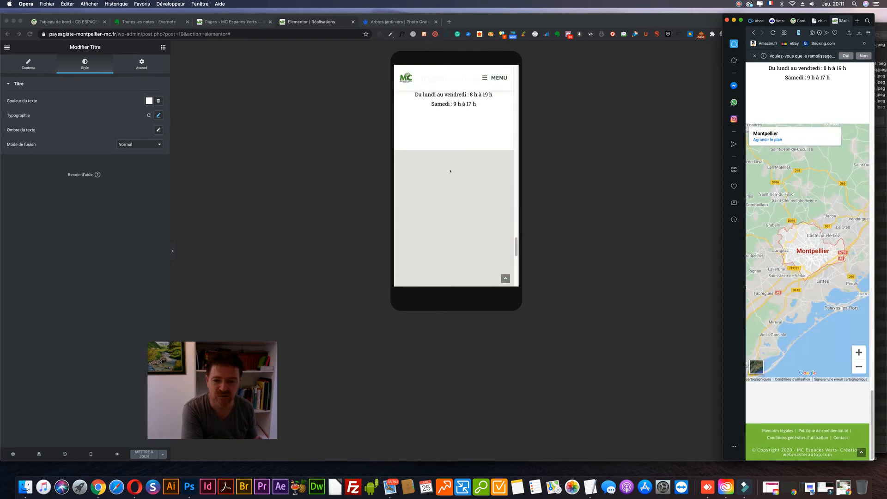
{"action": "left_click", "coordinate": [498, 167]}
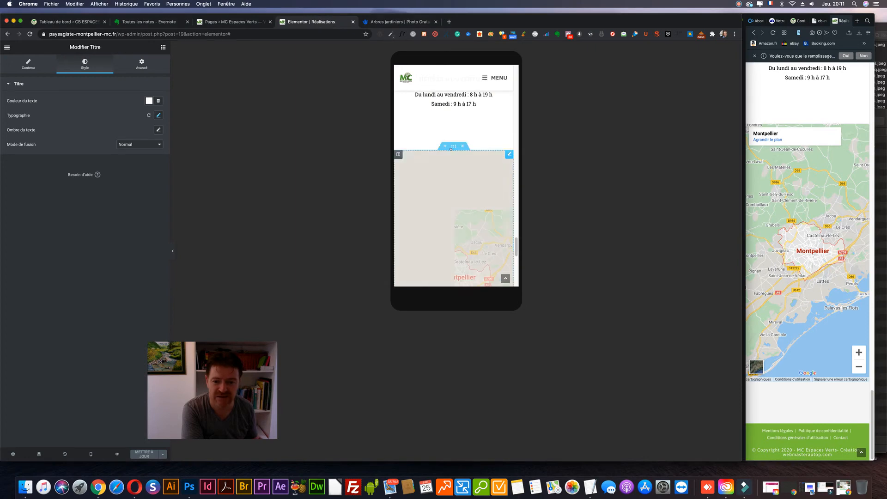
{"action": "left_click", "coordinate": [452, 146]}
{"action": "left_click", "coordinate": [141, 63]}
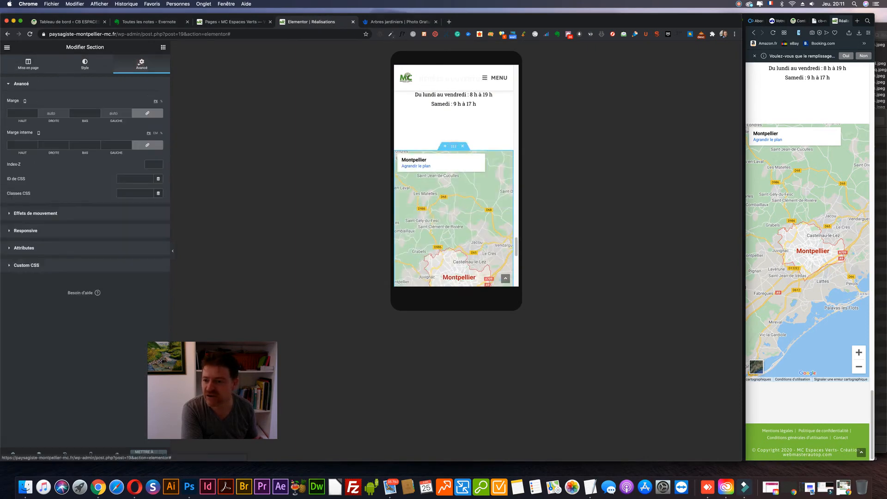
{"action": "left_click", "coordinate": [129, 147]}
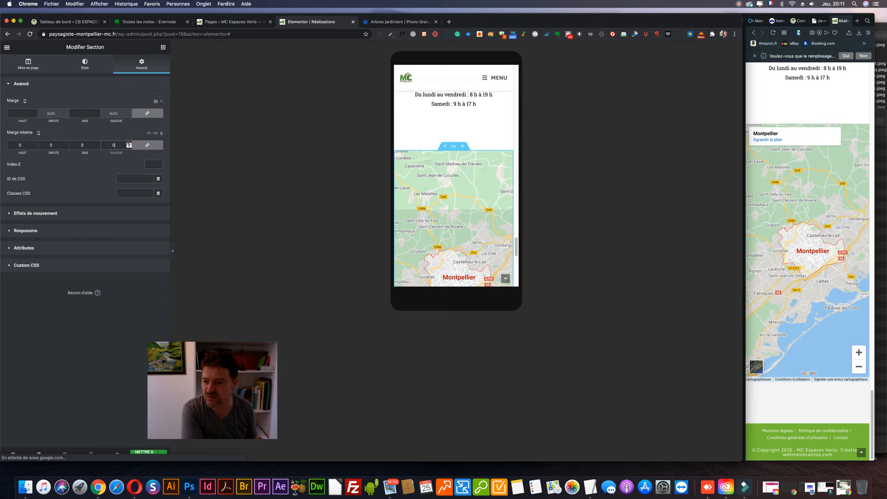
{"action": "scroll", "coordinate": [819, 323], "scroll_direction": "down", "scroll_amount": 2}
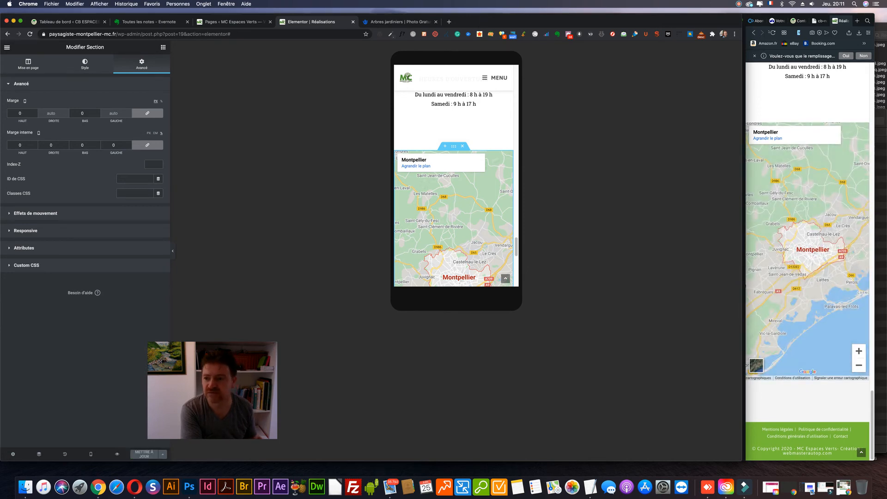
{"action": "left_click", "coordinate": [771, 33]}
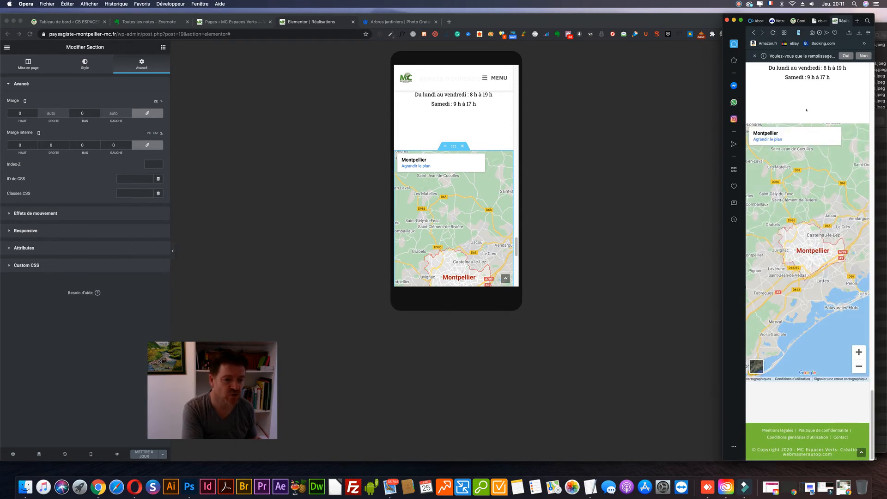
Step: In Elementor in Chrome, set the map column's mobile margins and padding to 0 on all sides
{"action": "left_click", "coordinate": [445, 151]}
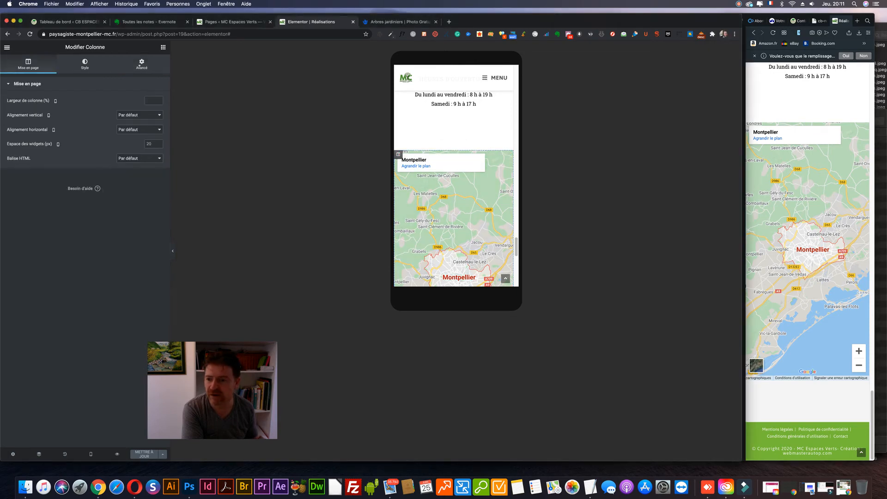
{"action": "left_click", "coordinate": [141, 63]}
{"action": "left_click", "coordinate": [116, 112]}
{"action": "type", "text": "1"}
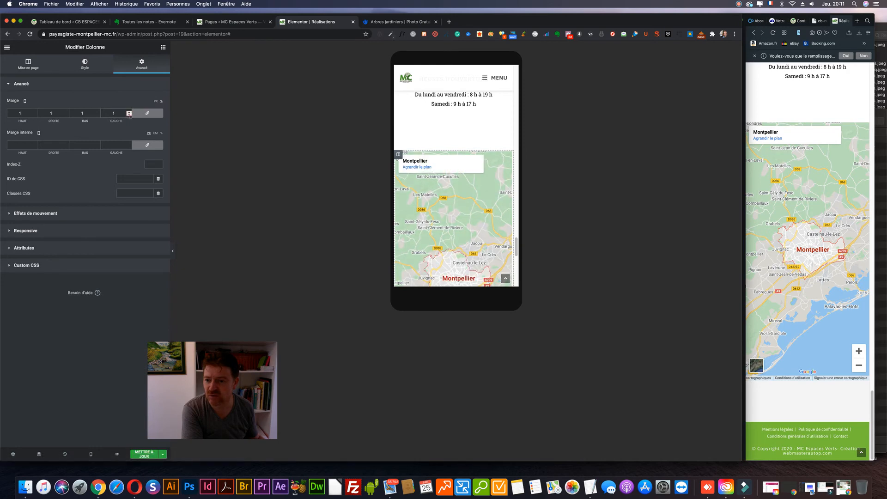
{"action": "key", "text": "BackSpace"}
{"action": "type", "text": "0"}
{"action": "left_click", "coordinate": [161, 133]}
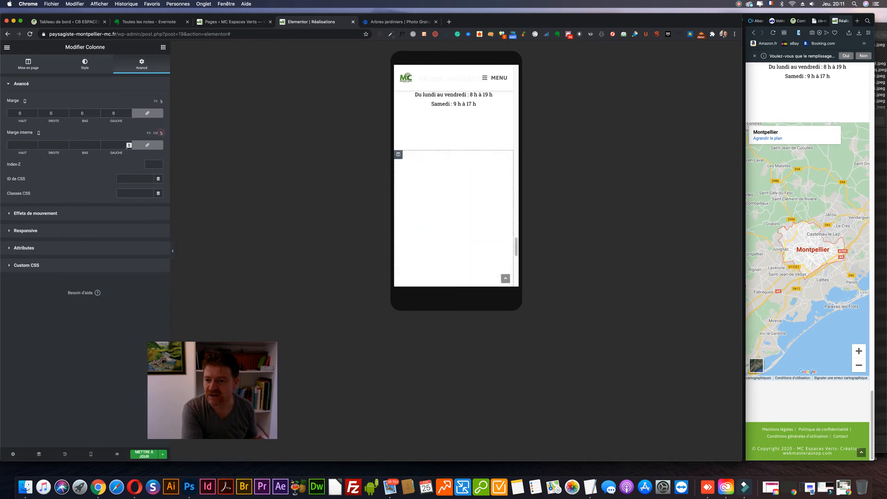
{"action": "left_click", "coordinate": [128, 145]}
{"action": "type", "text": "-1"}
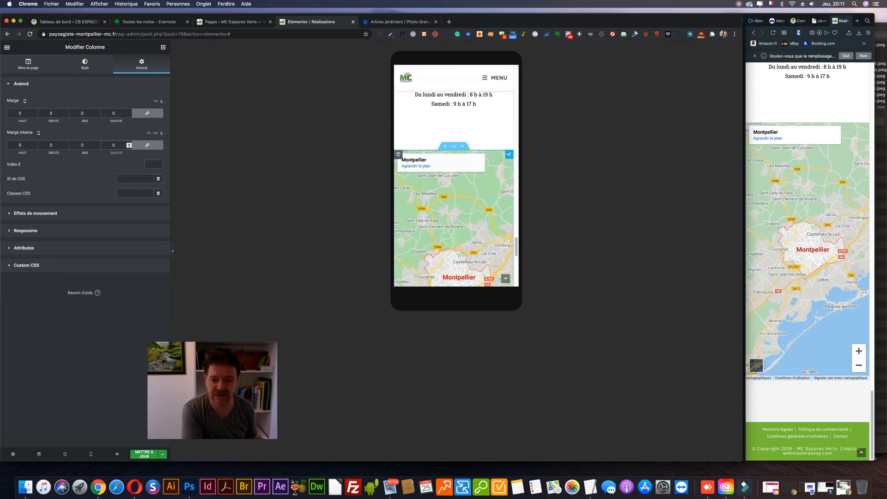
Step: Set the Google Maps widget's mobile margins and padding to 0 on all sides and save the page
{"action": "left_click", "coordinate": [508, 154]}
{"action": "left_click", "coordinate": [134, 60]}
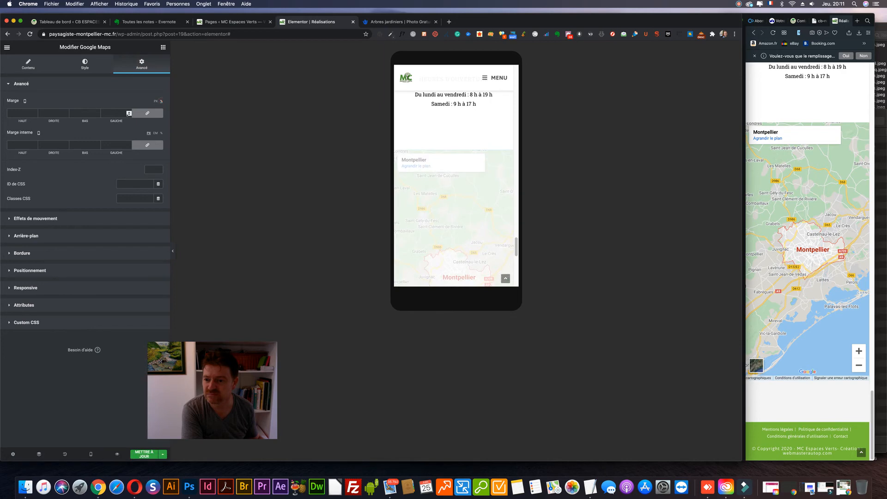
{"action": "type", "text": "0"}
{"action": "left_click", "coordinate": [160, 133]}
{"action": "left_click", "coordinate": [129, 147]}
{"action": "left_click", "coordinate": [136, 453]}
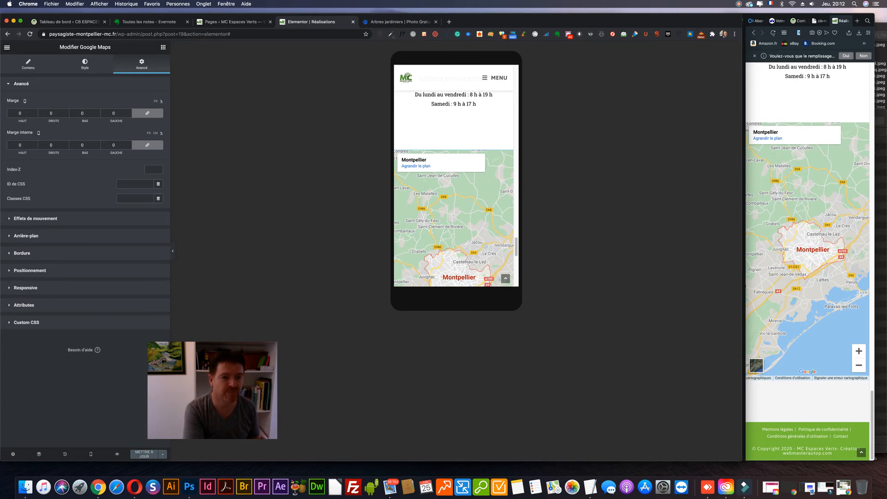
Step: Reload the live page in Opera and compare the space between the map and the footer at phone and desktop widths
{"action": "left_click", "coordinate": [772, 33]}
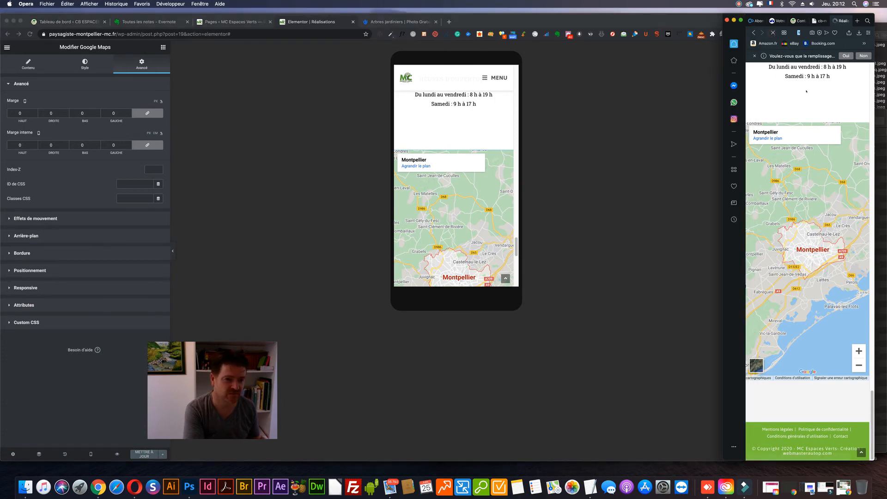
{"action": "scroll", "coordinate": [796, 188], "scroll_direction": "down", "scroll_amount": 2}
{"action": "scroll", "coordinate": [796, 185], "scroll_direction": "up", "scroll_amount": 2}
{"action": "scroll", "coordinate": [799, 342], "scroll_direction": "down", "scroll_amount": 2}
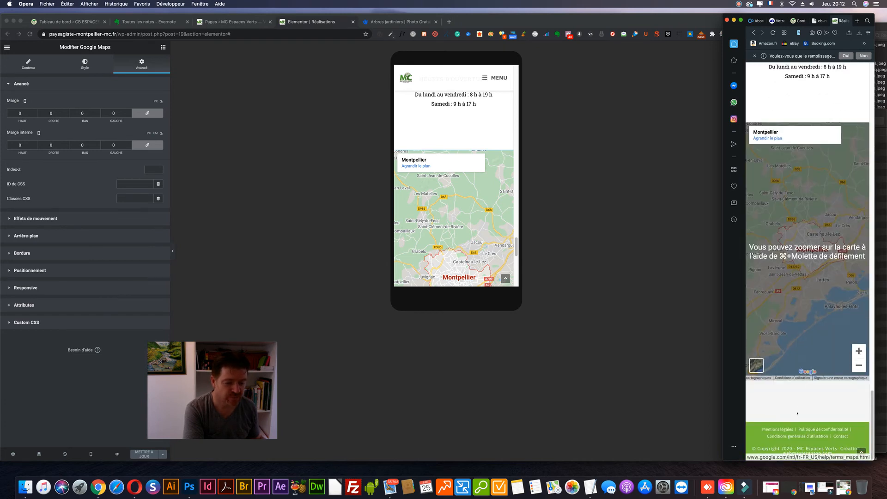
{"action": "left_click_drag", "start_coordinate": [722, 397], "coordinate": [425, 401]}
{"action": "scroll", "coordinate": [680, 411], "scroll_direction": "down", "scroll_amount": 2}
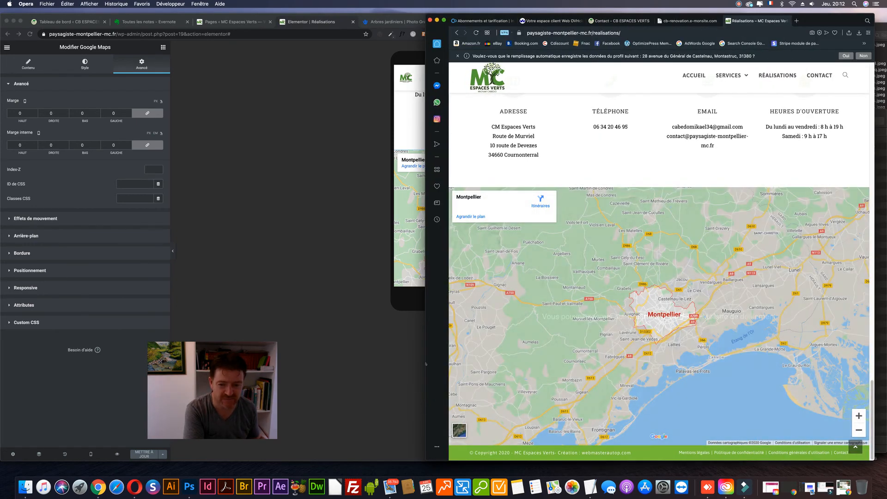
{"action": "left_click_drag", "start_coordinate": [425, 362], "coordinate": [705, 343]}
{"action": "scroll", "coordinate": [777, 338], "scroll_direction": "down", "scroll_amount": 5}
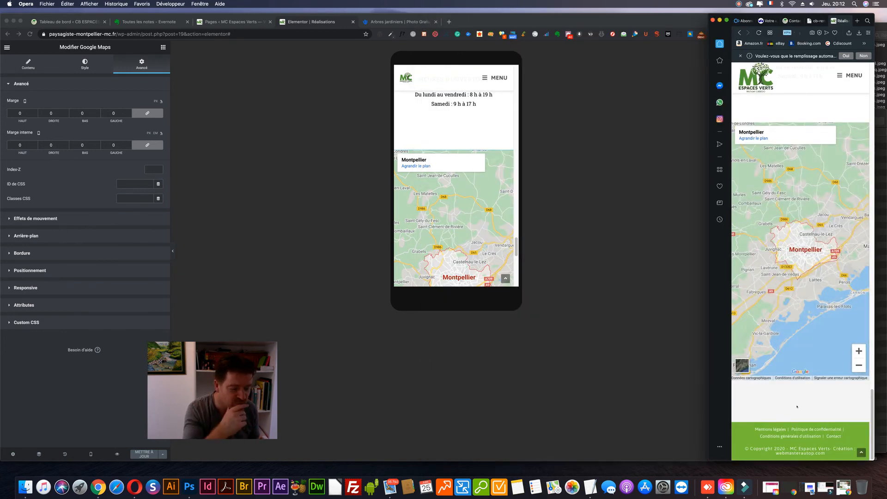
{"action": "scroll", "coordinate": [774, 396], "scroll_direction": "up", "scroll_amount": 3}
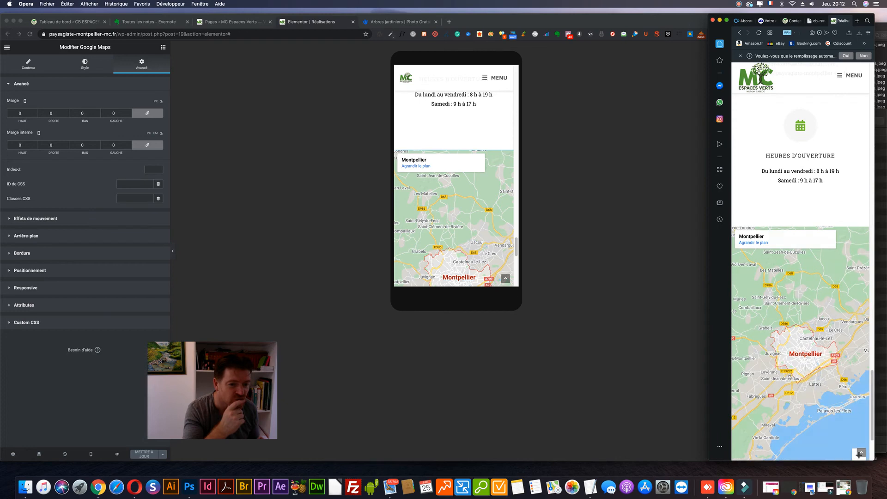
{"action": "scroll", "coordinate": [800, 324], "scroll_direction": "down", "scroll_amount": 3}
Step: Check the space below the map in Elementor's mobile preview, select the map section and switch the preview to Ordinateur
{"action": "scroll", "coordinate": [467, 204], "scroll_direction": "down", "scroll_amount": 5}
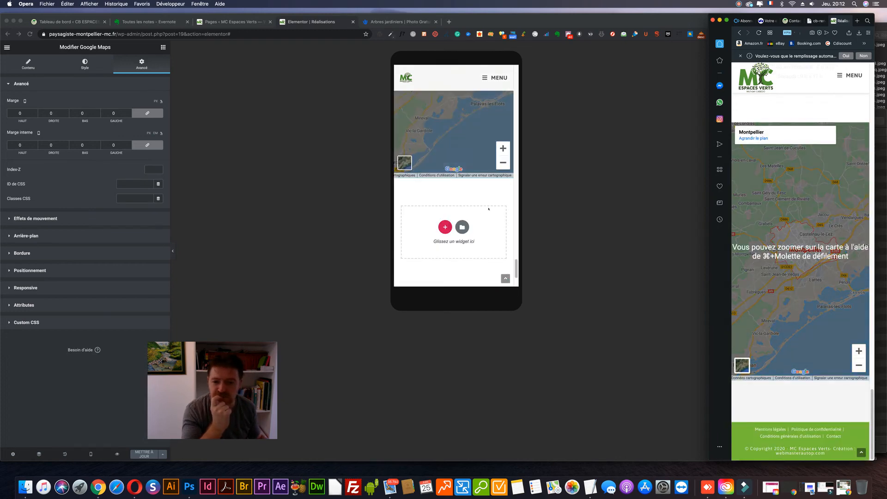
{"action": "scroll", "coordinate": [468, 204], "scroll_direction": "up", "scroll_amount": 5}
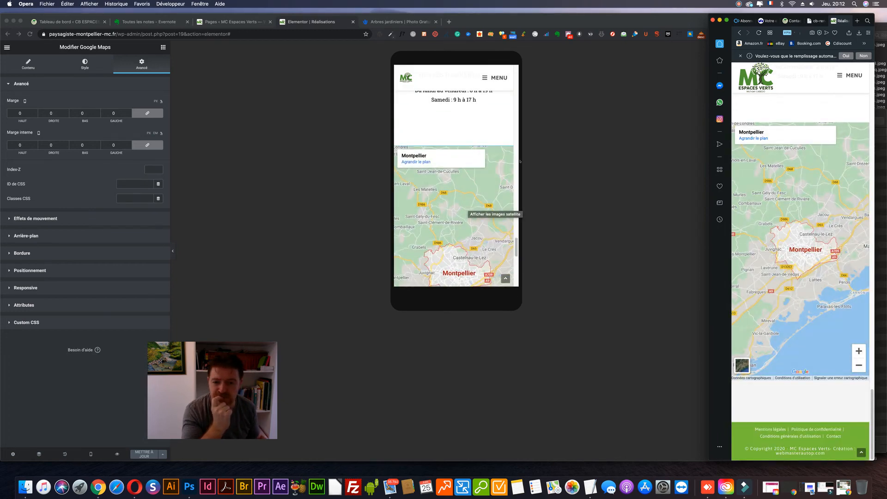
{"action": "left_click", "coordinate": [505, 150]}
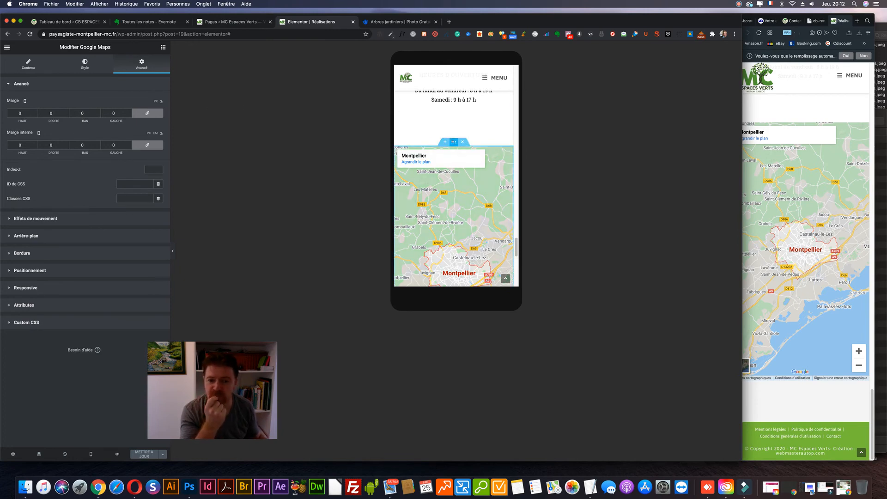
{"action": "left_click", "coordinate": [453, 142]}
{"action": "scroll", "coordinate": [423, 161], "scroll_direction": "down", "scroll_amount": 3}
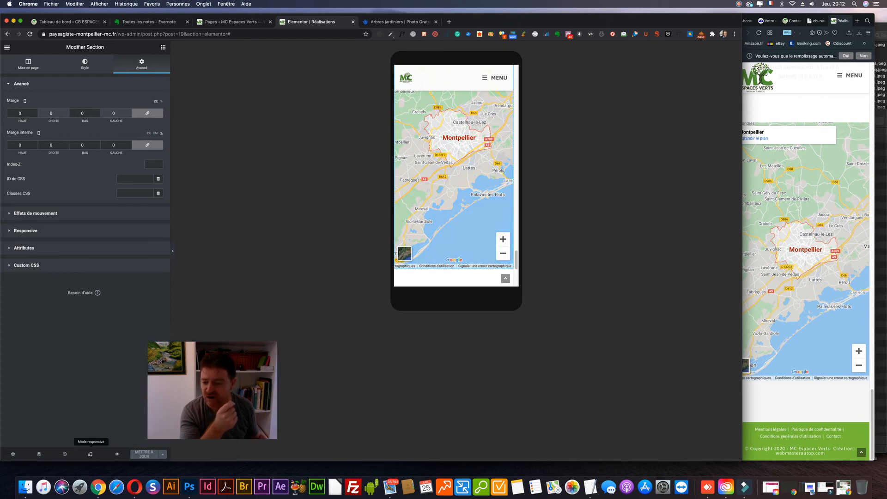
{"action": "mouse_move", "coordinate": [90, 454]}
{"action": "left_click", "coordinate": [63, 406]}
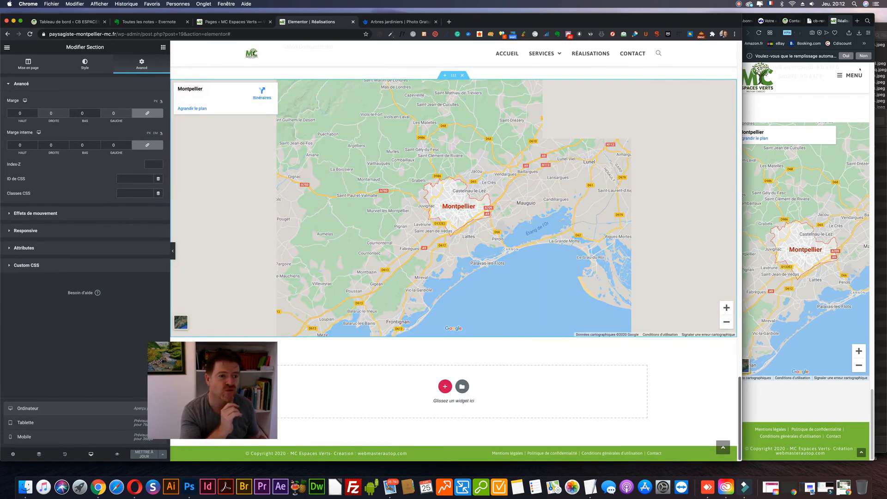
Step: In Opera, widen the live Réalisations page to desktop width and review its sections from the footer up to the header
{"action": "left_click", "coordinate": [860, 90]}
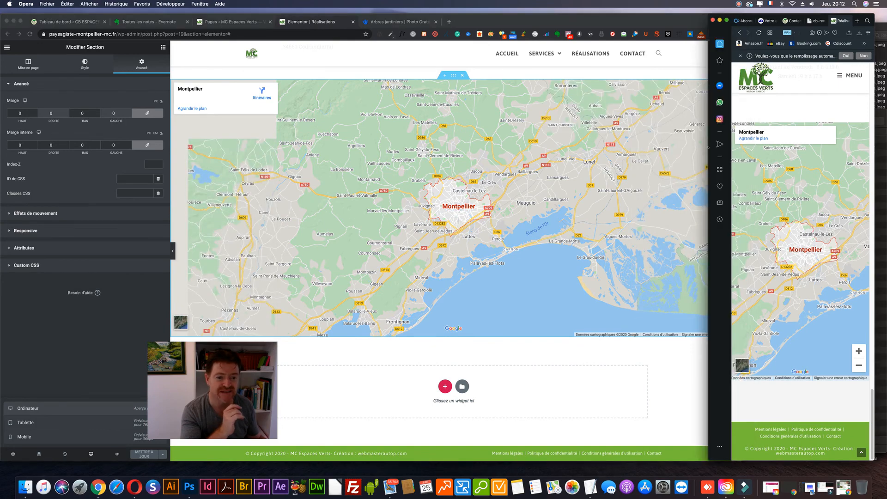
{"action": "left_click_drag", "start_coordinate": [708, 138], "coordinate": [8, 114]}
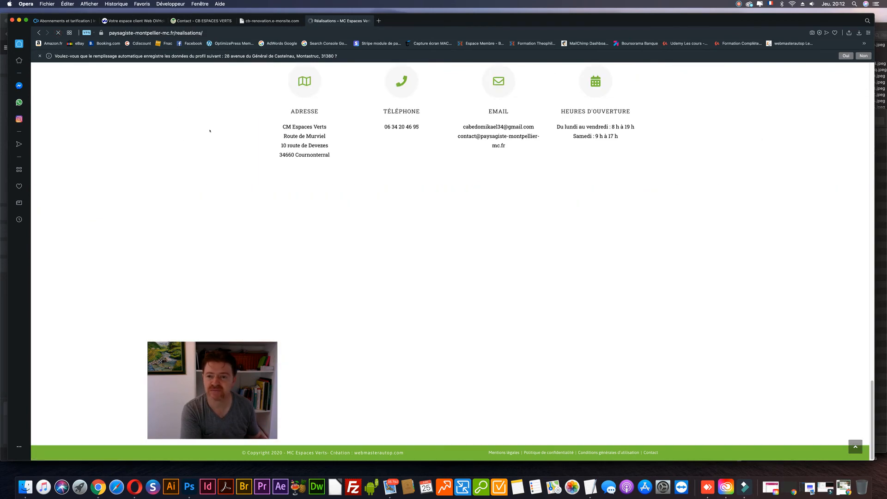
{"action": "scroll", "coordinate": [210, 130], "scroll_direction": "up", "scroll_amount": 15}
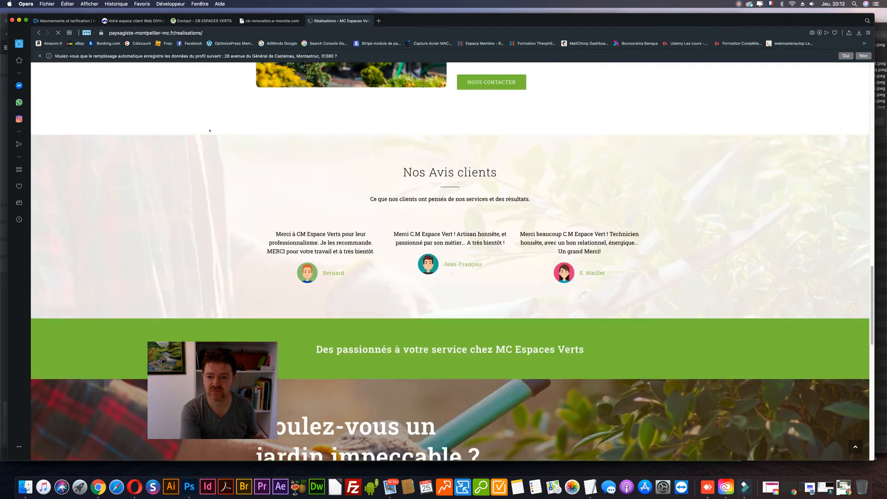
{"action": "scroll", "coordinate": [210, 131], "scroll_direction": "up", "scroll_amount": 12}
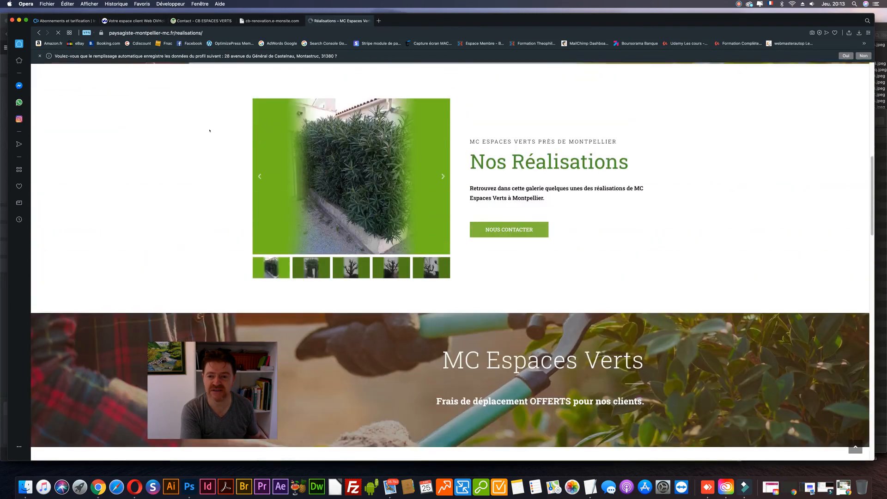
{"action": "scroll", "coordinate": [210, 131], "scroll_direction": "down", "scroll_amount": 20}
{"action": "scroll", "coordinate": [209, 130], "scroll_direction": "up", "scroll_amount": 11}
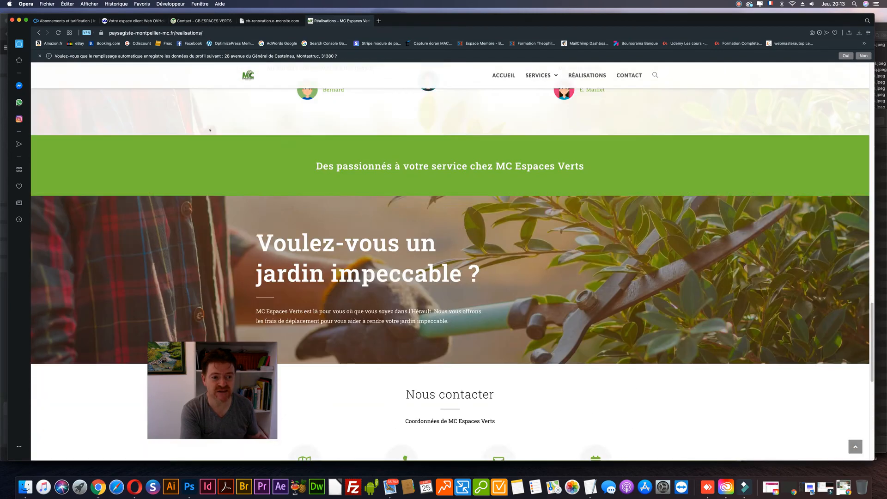
{"action": "scroll", "coordinate": [209, 130], "scroll_direction": "up", "scroll_amount": 12}
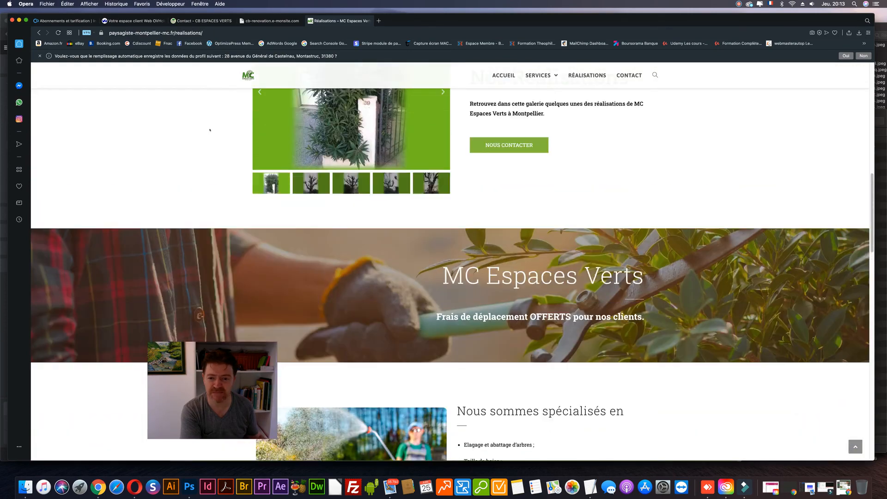
{"action": "scroll", "coordinate": [210, 129], "scroll_direction": "up", "scroll_amount": 5}
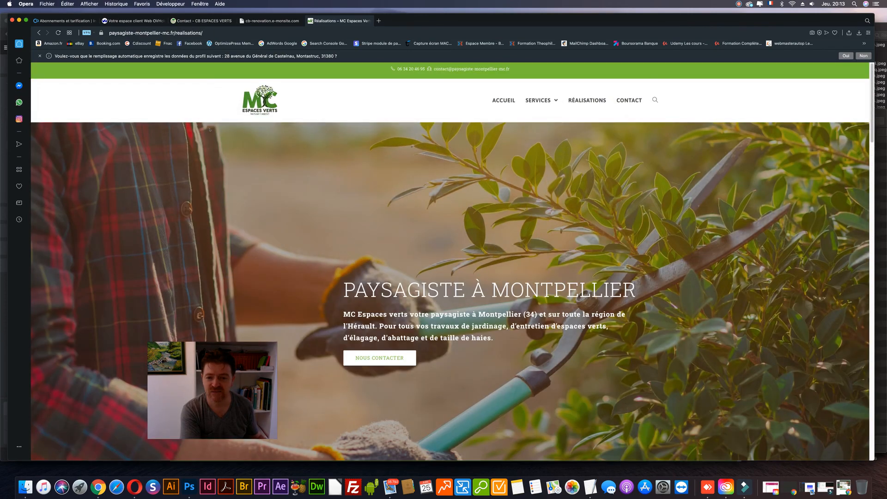
Step: Narrow the browser window to tablet and phone widths and examine how the hero and gallery sections adapt
{"action": "left_click_drag", "start_coordinate": [8, 143], "coordinate": [494, 143]}
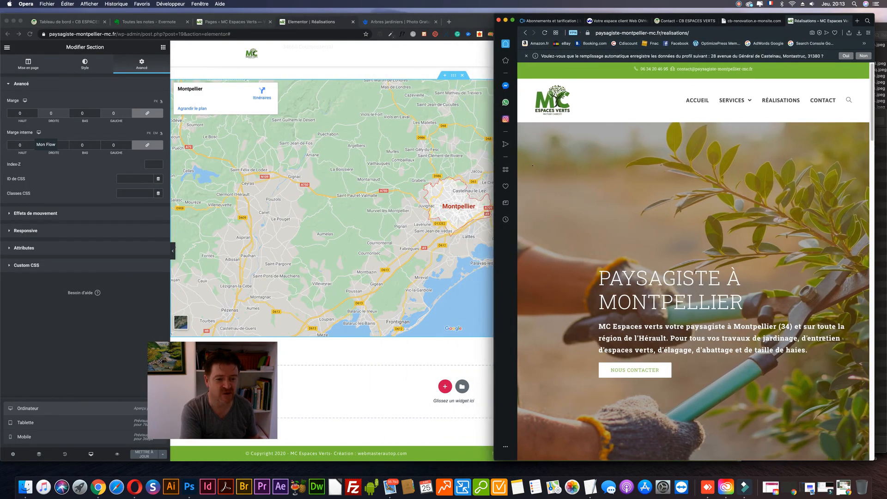
{"action": "scroll", "coordinate": [625, 206], "scroll_direction": "down", "scroll_amount": 5}
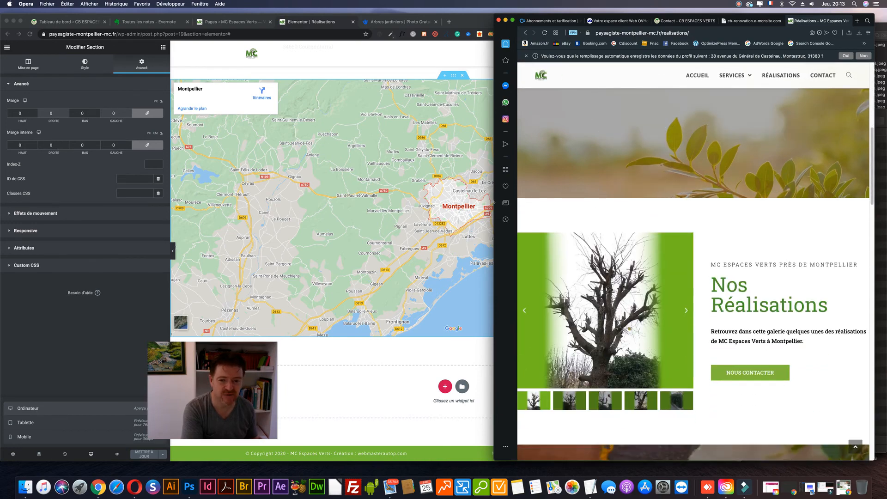
{"action": "left_click_drag", "start_coordinate": [494, 202], "coordinate": [722, 202]}
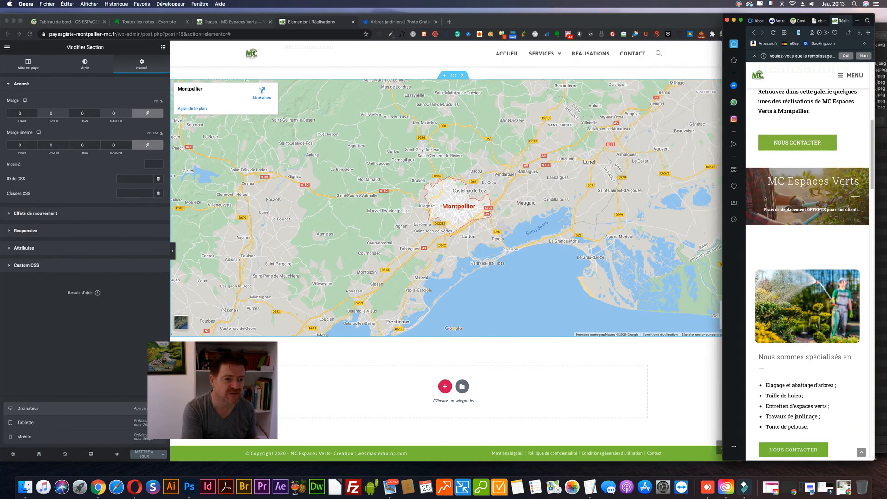
{"action": "scroll", "coordinate": [773, 181], "scroll_direction": "up", "scroll_amount": 5}
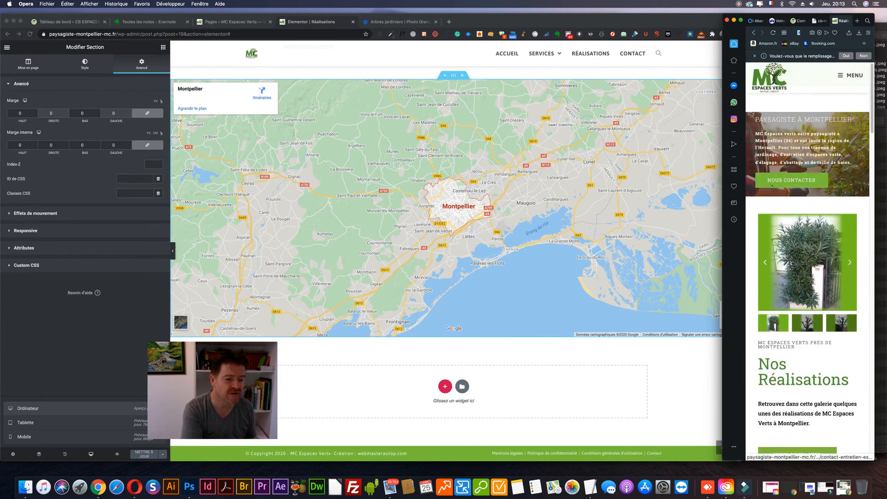
{"action": "scroll", "coordinate": [772, 185], "scroll_direction": "down", "scroll_amount": 5}
{"action": "scroll", "coordinate": [771, 185], "scroll_direction": "up", "scroll_amount": 5}
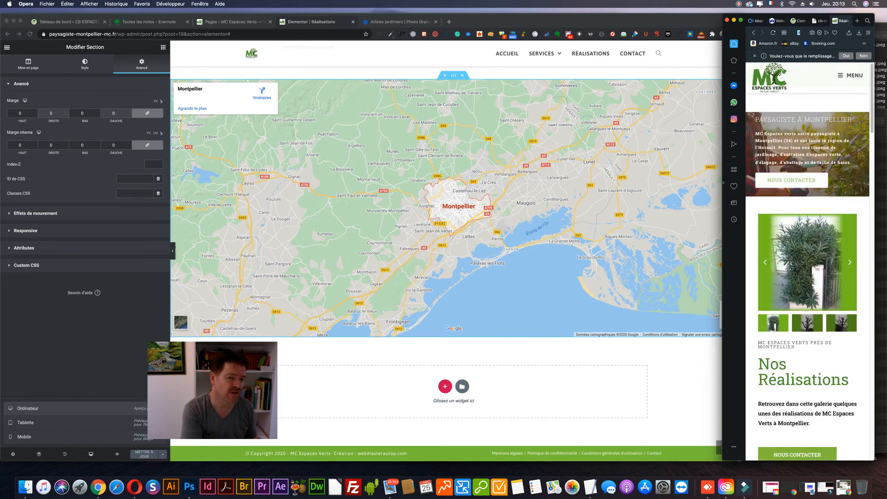
Step: Reload the Réalisations page at desktop width and open the Jardinier Montpellier page
{"action": "left_click_drag", "start_coordinate": [723, 181], "coordinate": [6, 153]}
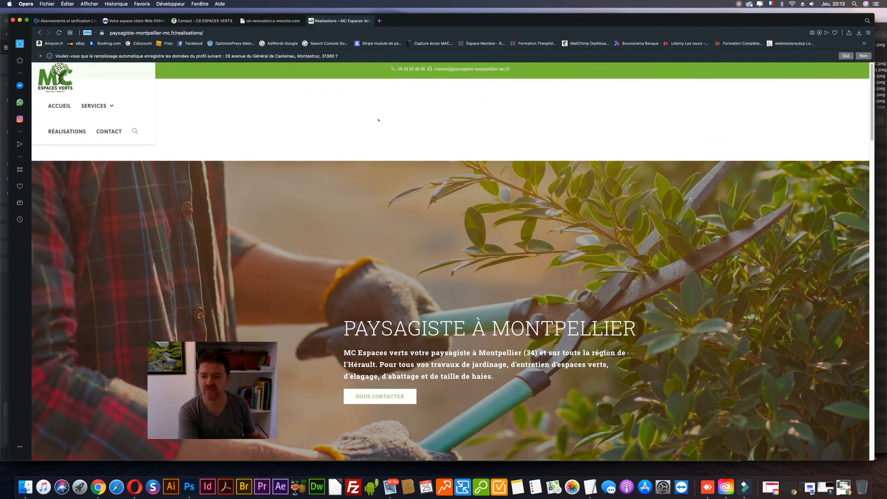
{"action": "key", "text": "super+r"}
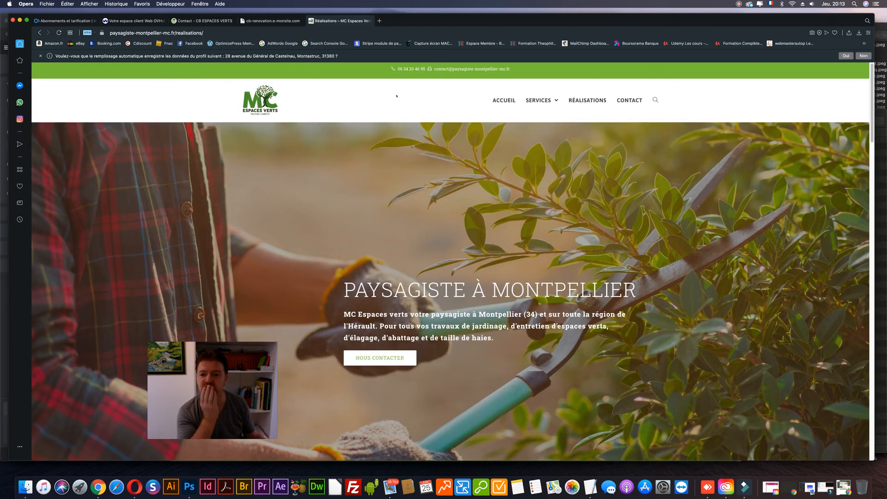
{"action": "scroll", "coordinate": [393, 100], "scroll_direction": "down", "scroll_amount": 3}
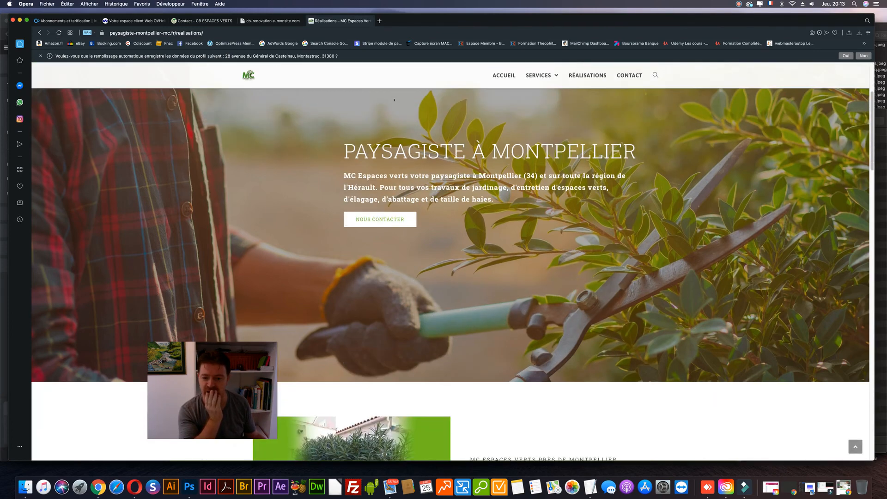
{"action": "mouse_move", "coordinate": [552, 77]}
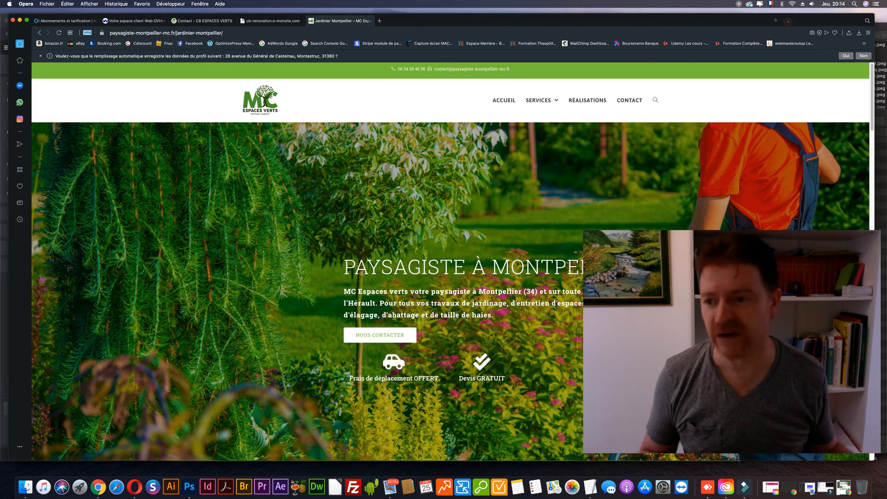
{"action": "left_click_drag", "start_coordinate": [773, 21], "coordinate": [764, 18]}
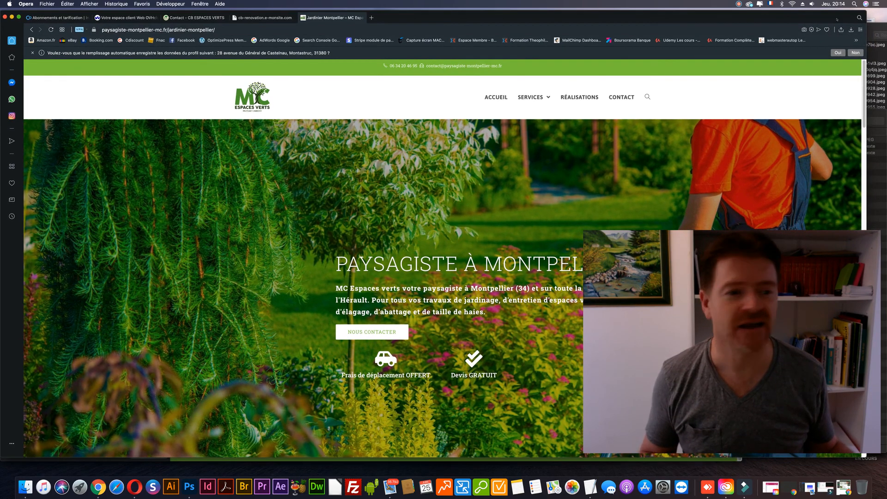
{"action": "mouse_move", "coordinate": [866, 10]}
{"action": "left_mouse_down"}
{"action": "mouse_move", "coordinate": [823, 10]}
{"action": "mouse_move", "coordinate": [872, 14]}
{"action": "left_mouse_up"}
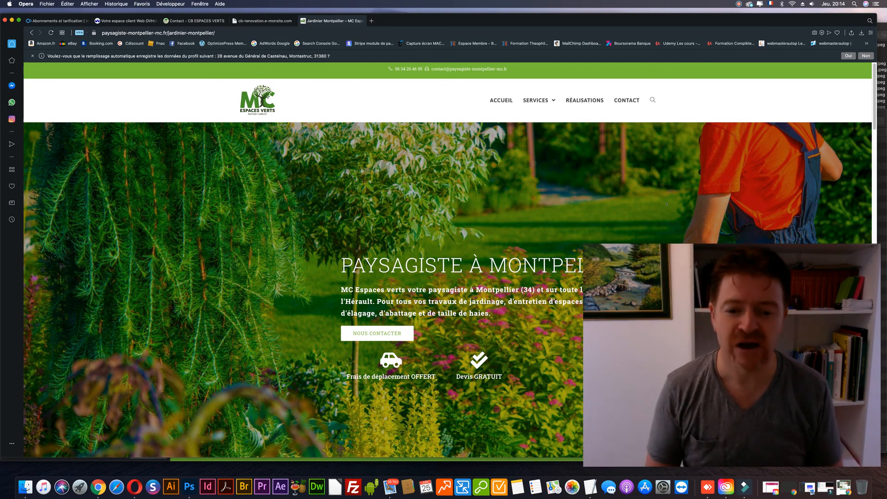
{"action": "scroll", "coordinate": [309, 247], "scroll_direction": "down", "scroll_amount": 5}
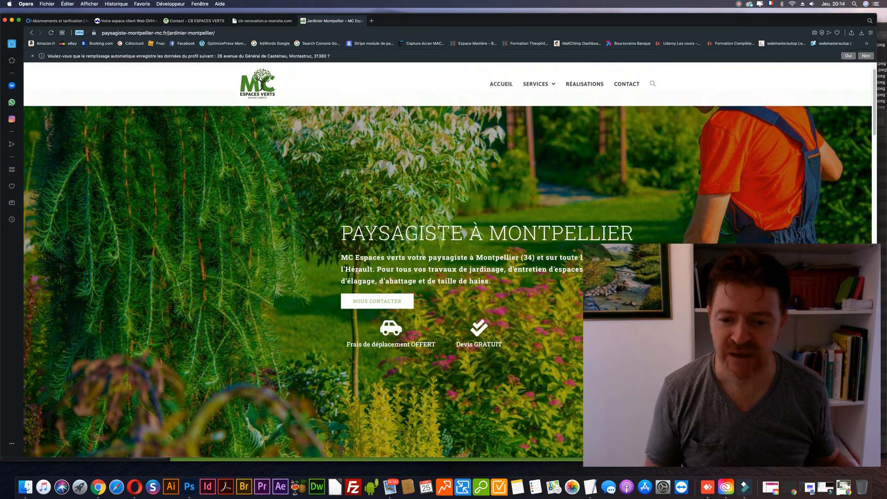
{"action": "scroll", "coordinate": [309, 247], "scroll_direction": "up", "scroll_amount": 4}
{"action": "scroll", "coordinate": [310, 247], "scroll_direction": "up", "scroll_amount": 1}
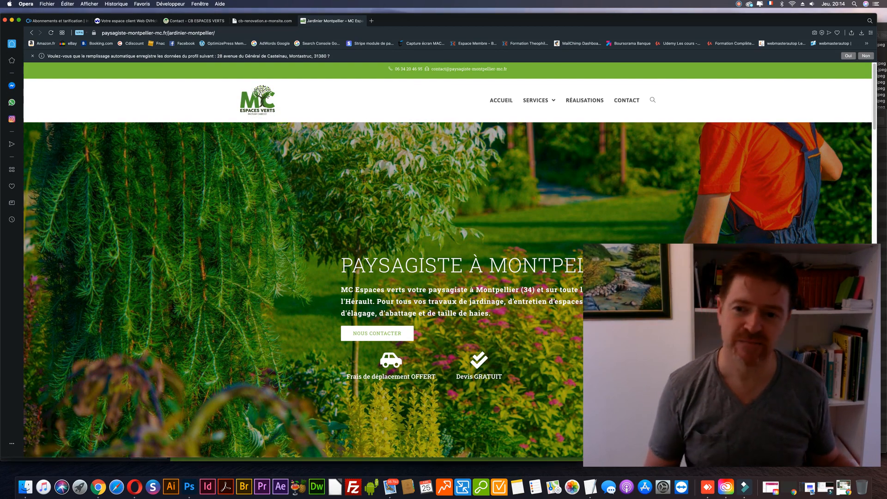
{"action": "scroll", "coordinate": [206, 298], "scroll_direction": "down", "scroll_amount": 3}
{"action": "scroll", "coordinate": [206, 299], "scroll_direction": "up", "scroll_amount": 3}
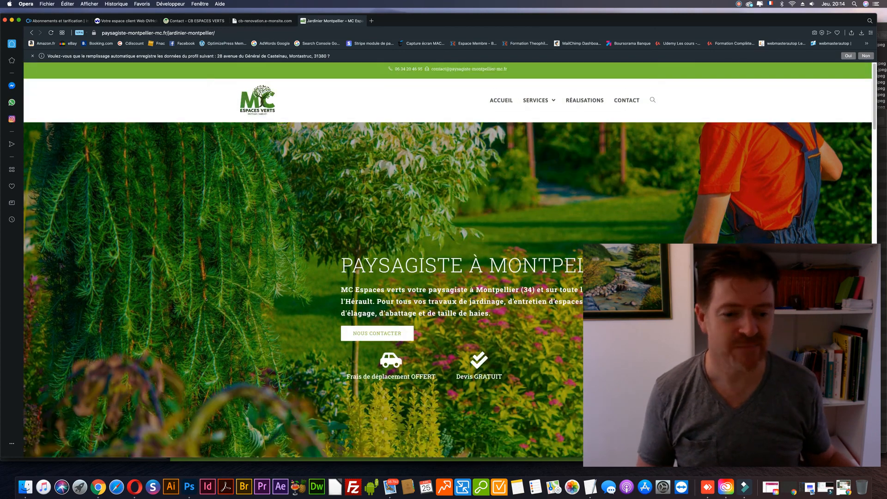
{"action": "scroll", "coordinate": [206, 299], "scroll_direction": "down", "scroll_amount": 2}
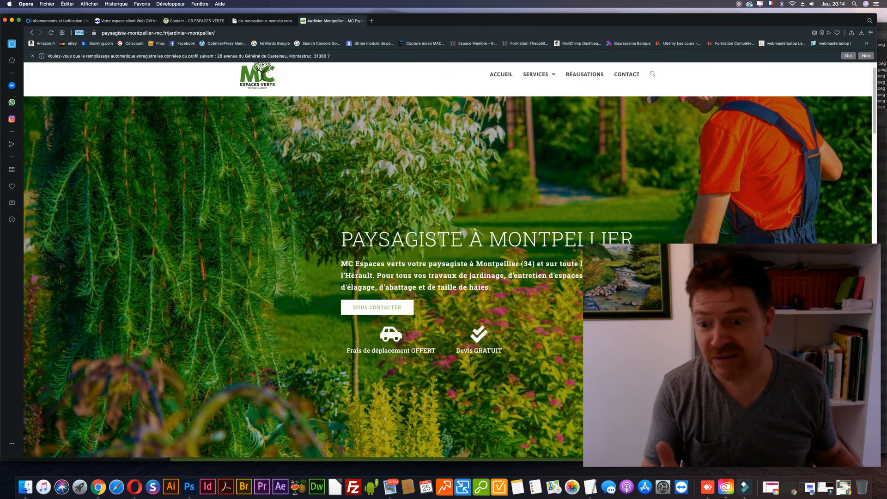
{"action": "scroll", "coordinate": [206, 298], "scroll_direction": "up", "scroll_amount": 2}
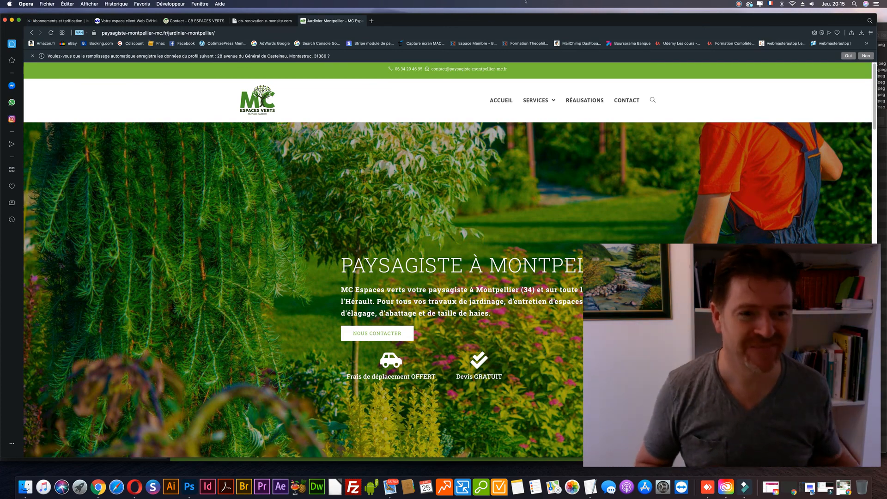
{"action": "left_click", "coordinate": [739, 4]}
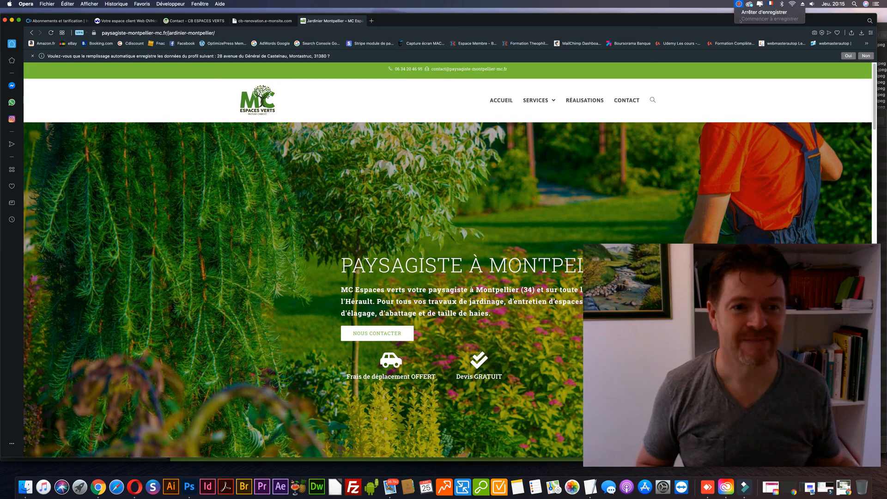